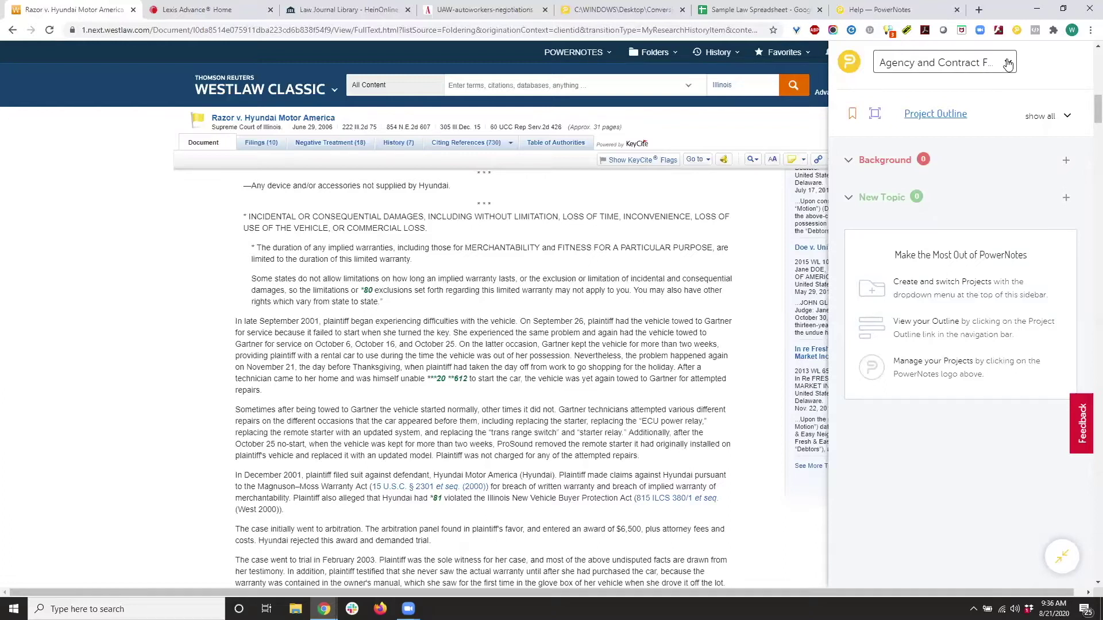
left_click(1007, 65)
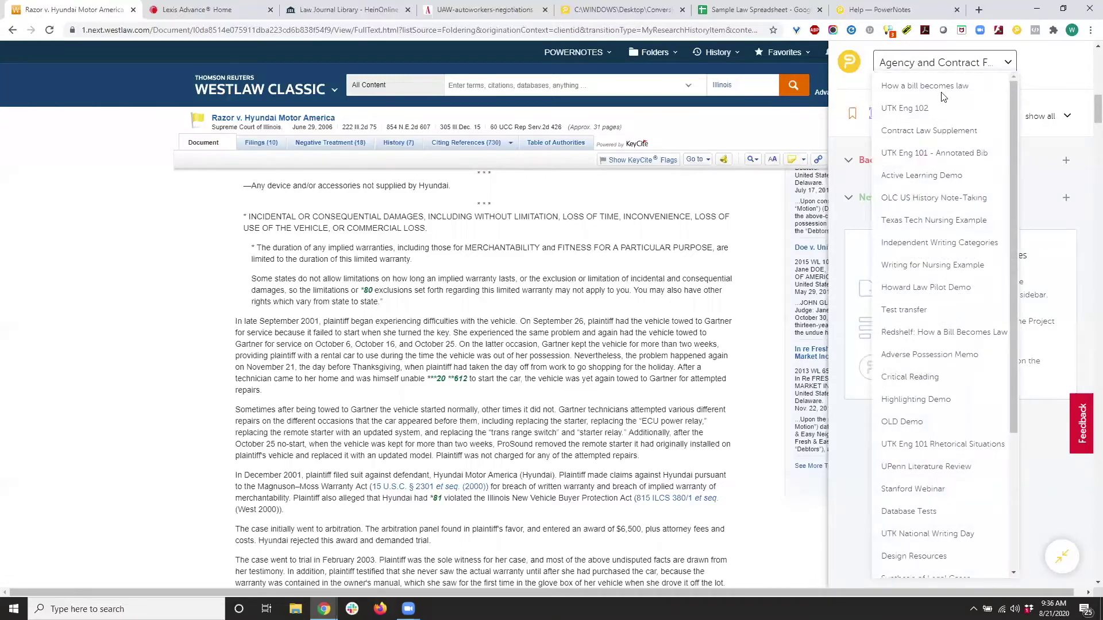
left_click(1025, 420)
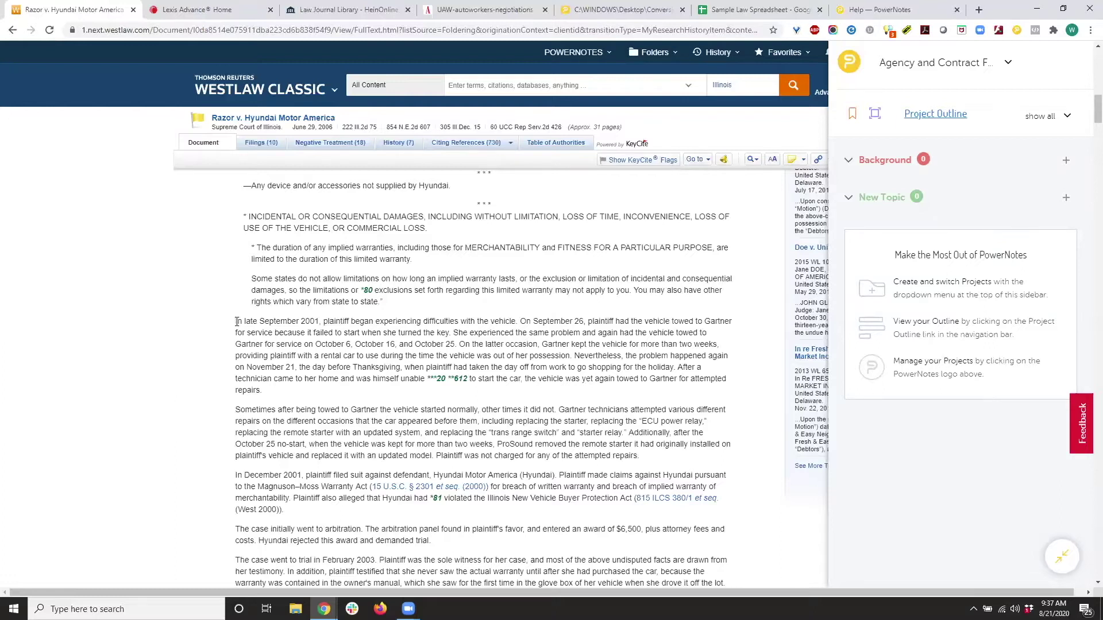
Save the passage from "In late September 2001" to "turned the key." under Background with the note "Find more cases on this"
left_click_drag(236, 321, 447, 334)
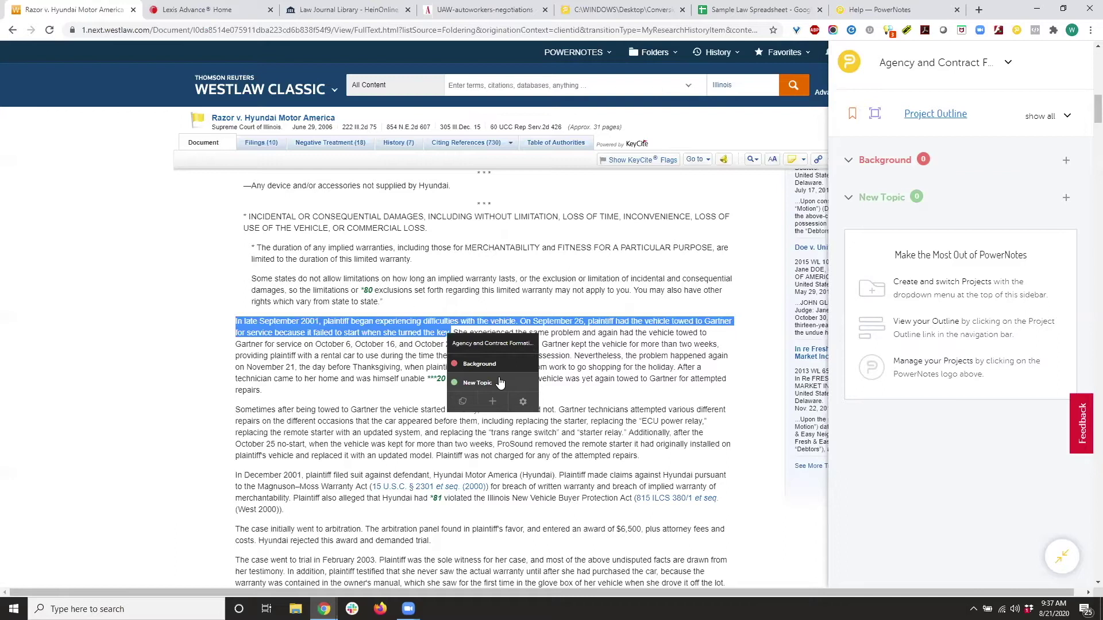
left_click(499, 364)
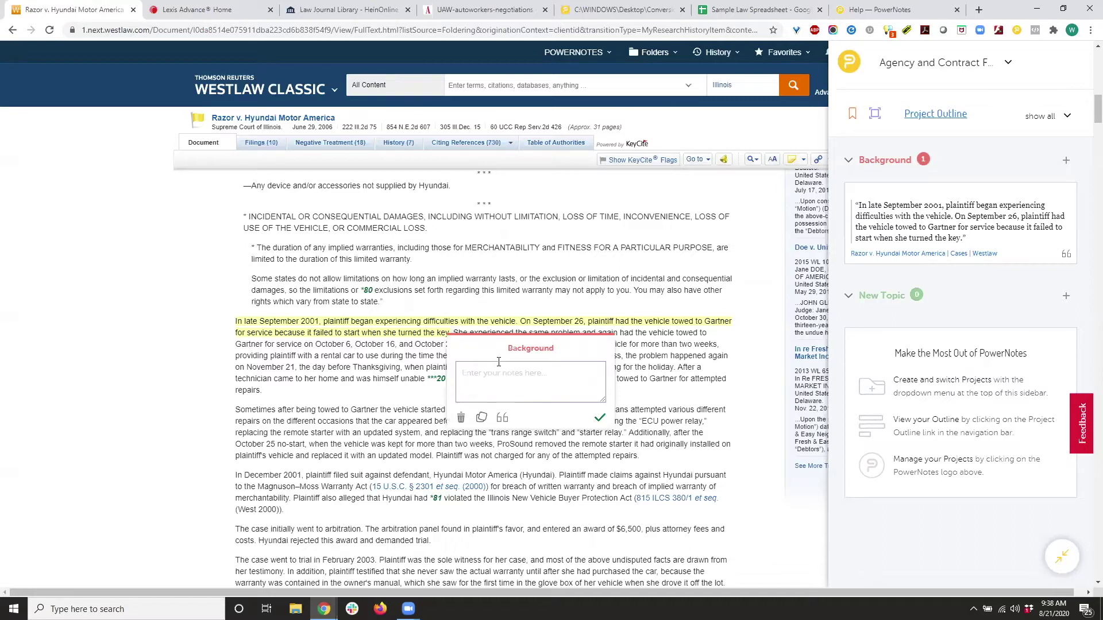
type("Find more cases on this")
key("Return")
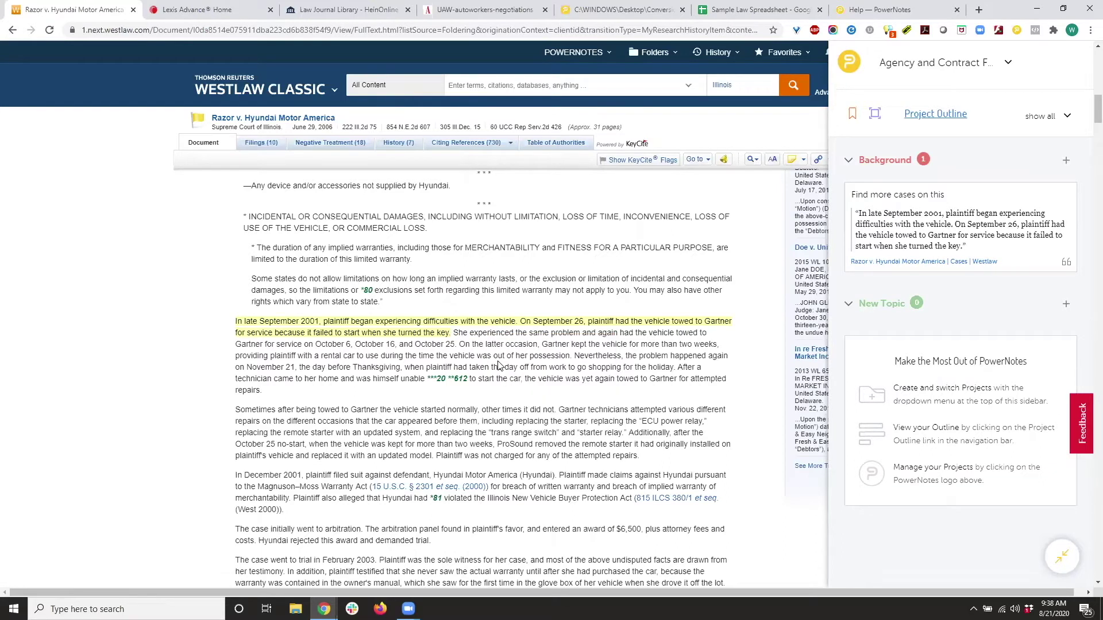
Save the passage from "Sometimes after being towed" to "appeared before them," under New Topic with the note "notes"
scroll(498, 366, "down", 1)
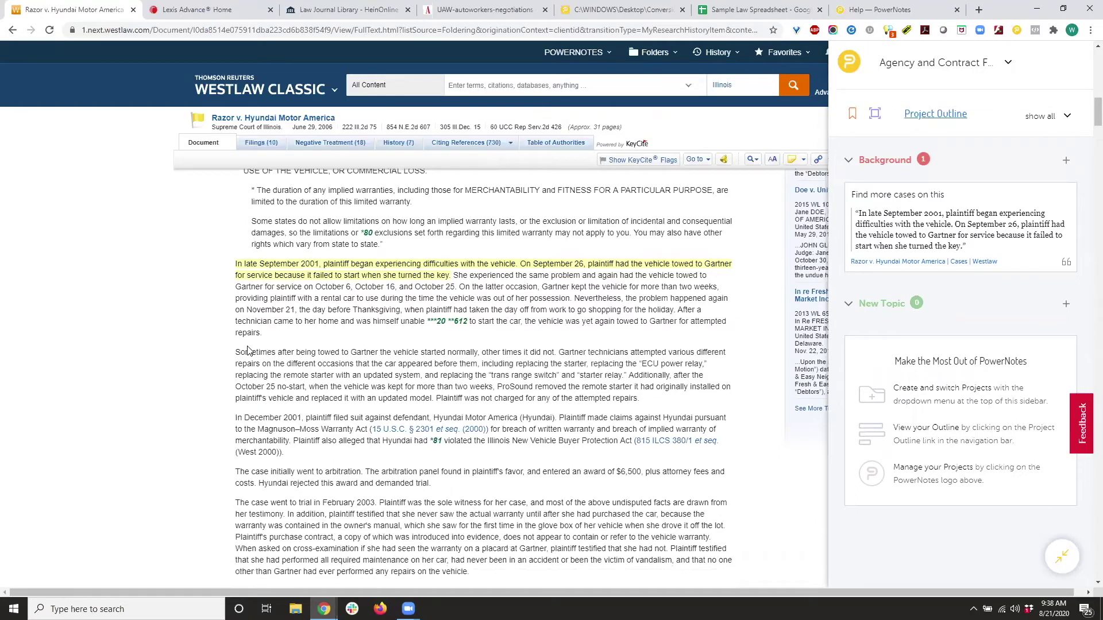
left_click_drag(241, 352, 475, 364)
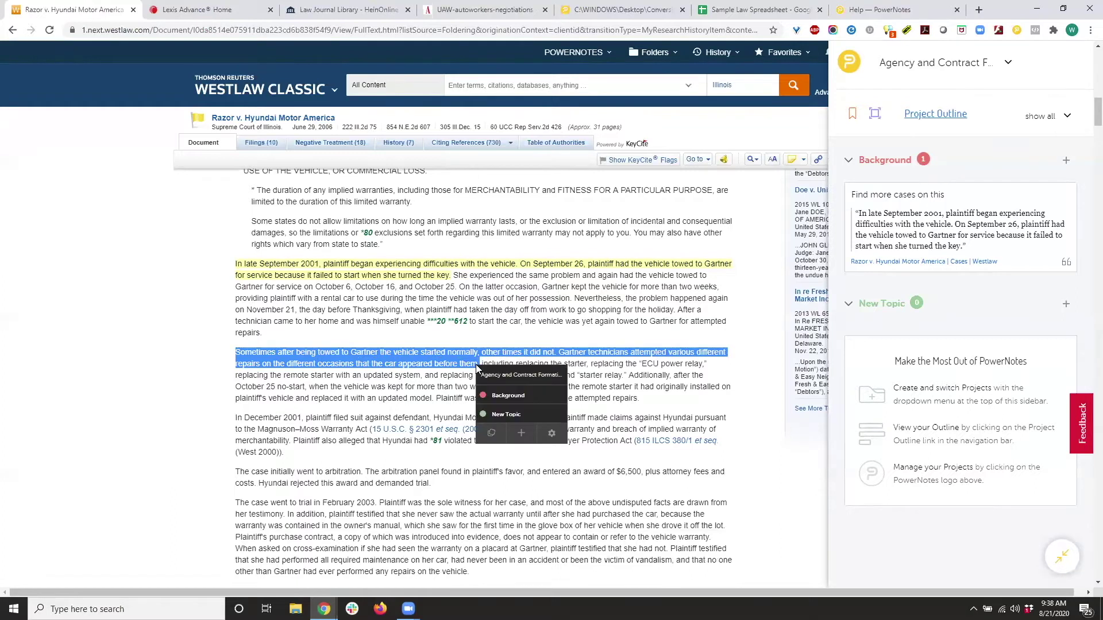
left_click(505, 414)
type("notes")
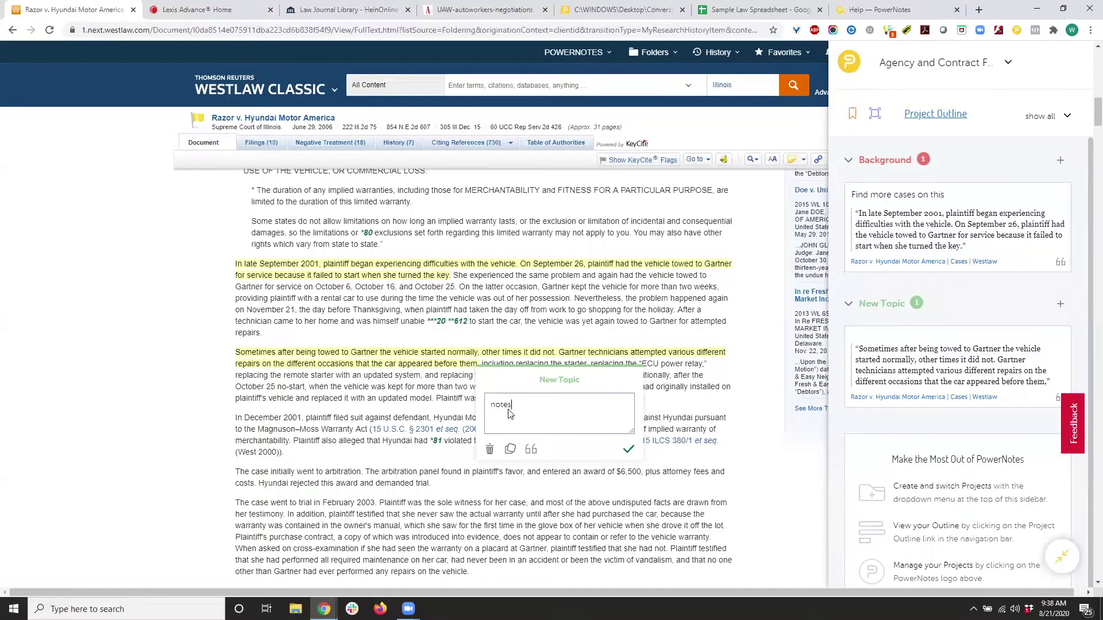
key("Return")
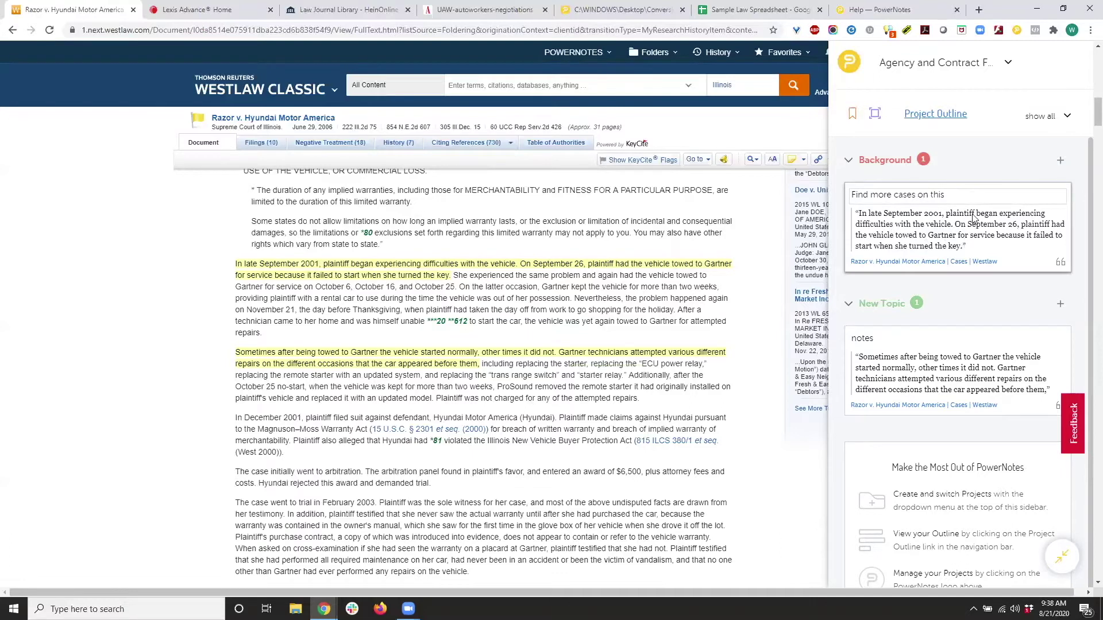
Append "edit" to the note on the passage saved under Background
left_click(977, 195)
type("edit")
left_click(855, 229)
Remove the parallel citations "305 Ill.Dec. 15, 19, 222 Ill.2d 75, 80" from the Background passage's citation and save it to the project sources
left_click(1061, 264)
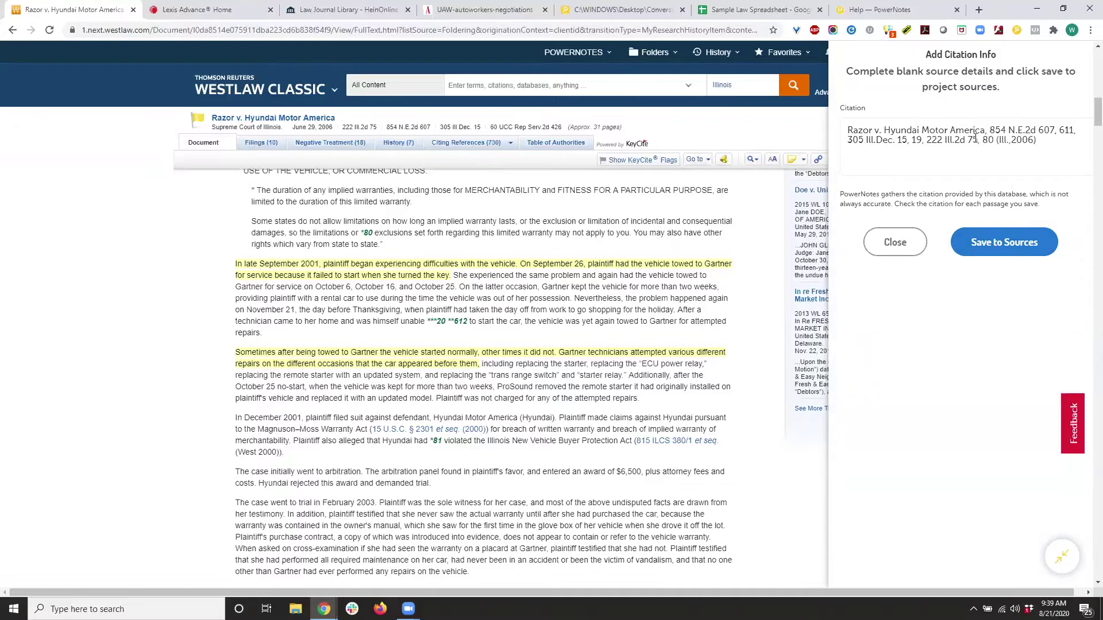
left_click_drag(852, 140, 993, 140)
key("BackSpace")
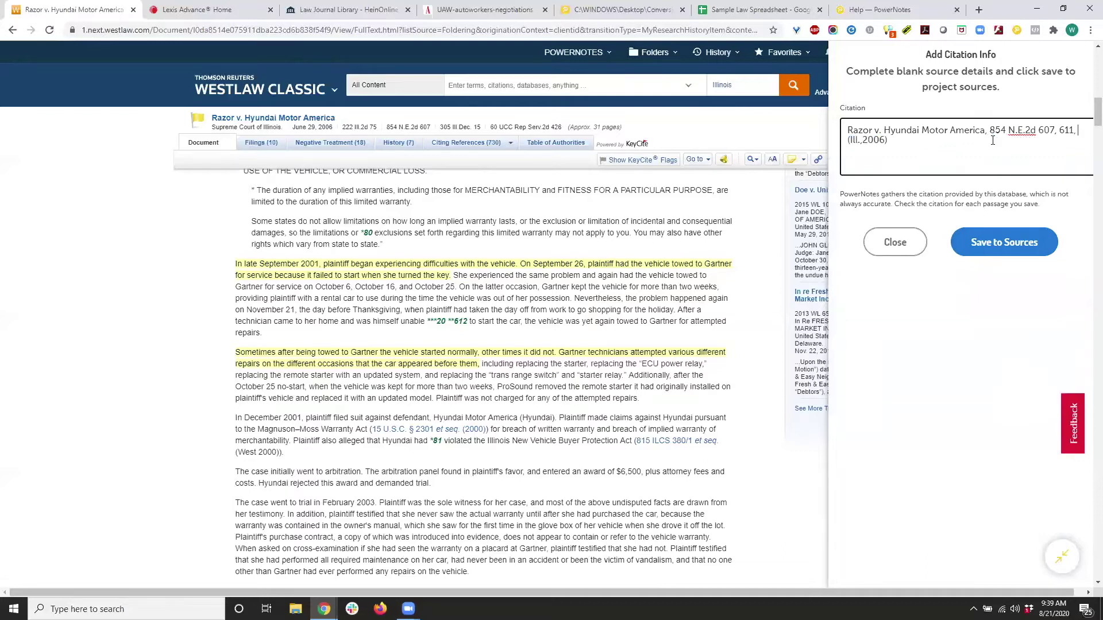
left_click(983, 241)
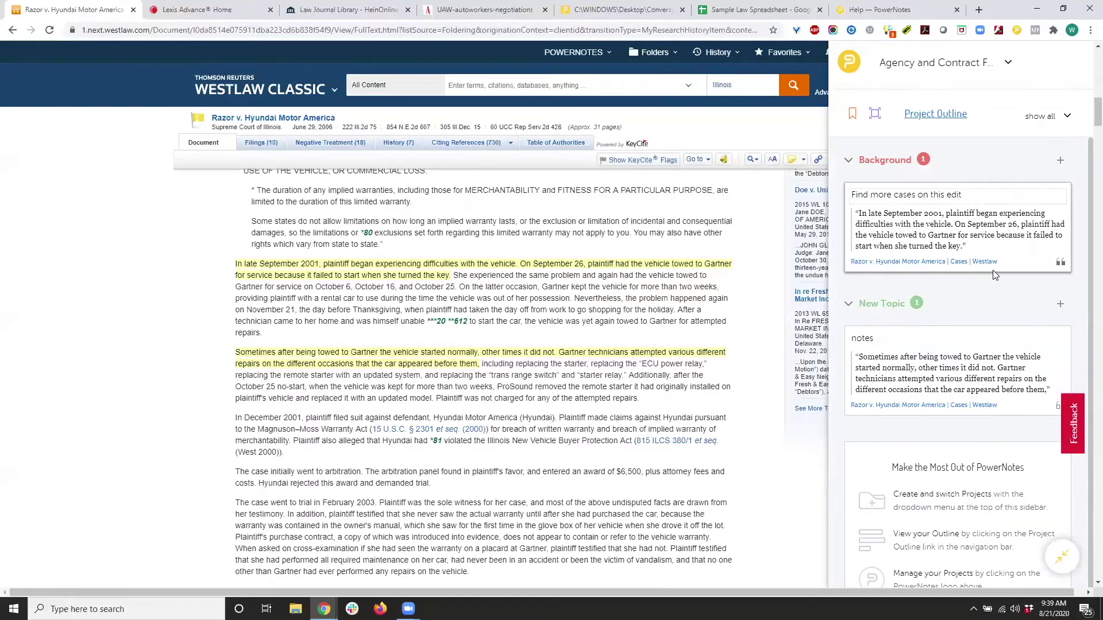
Rename the topic New Topic as Offer
scroll(993, 270, "down", 1)
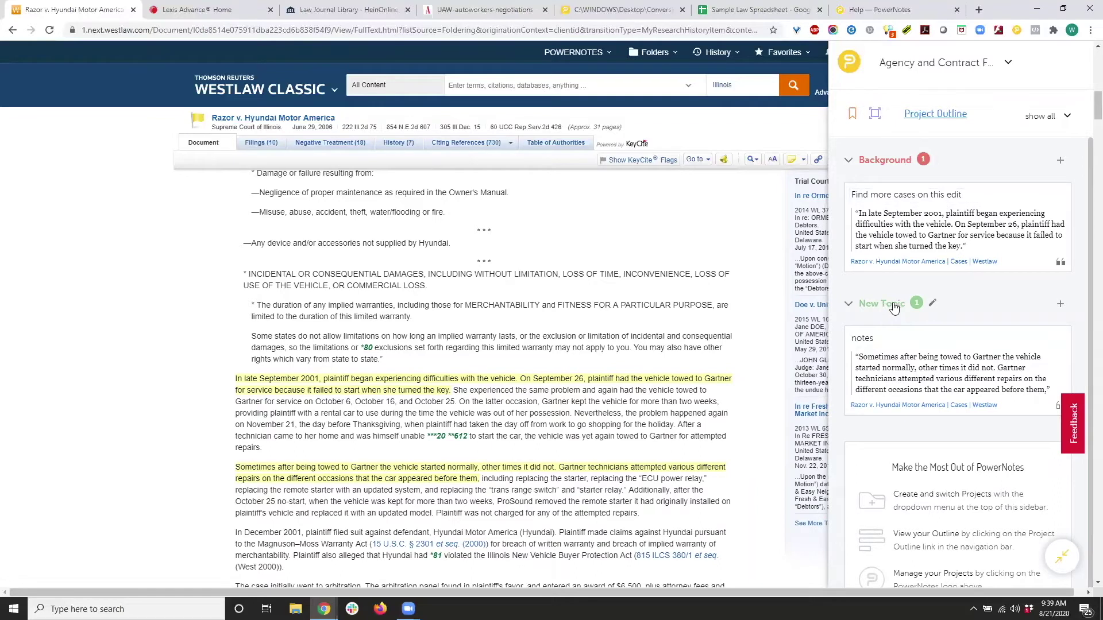
left_click(932, 303)
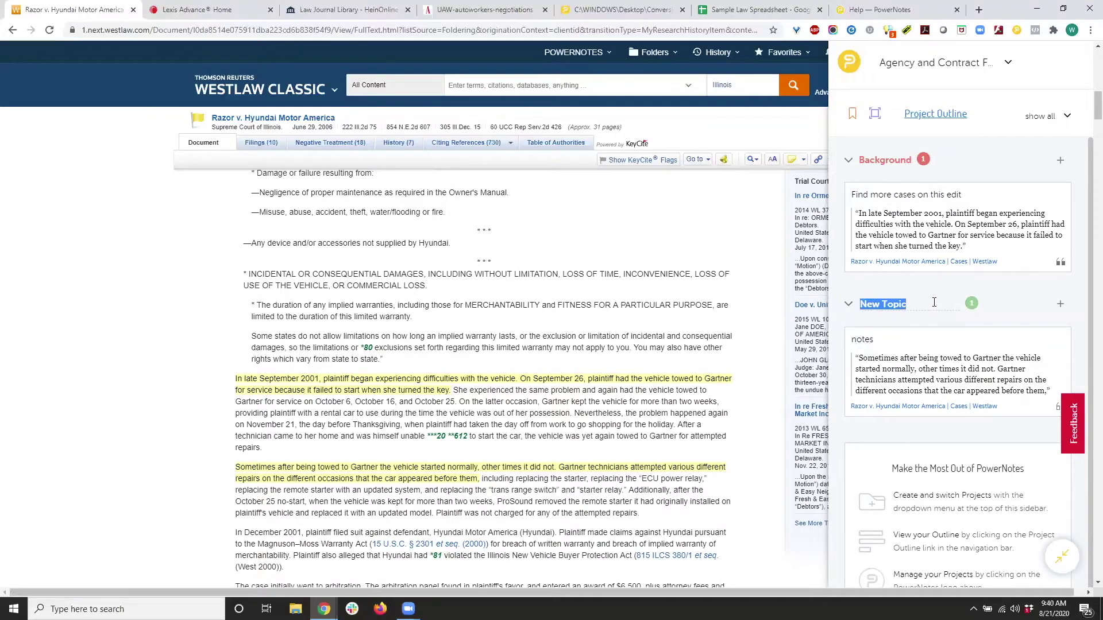
type("Offer")
key("Return")
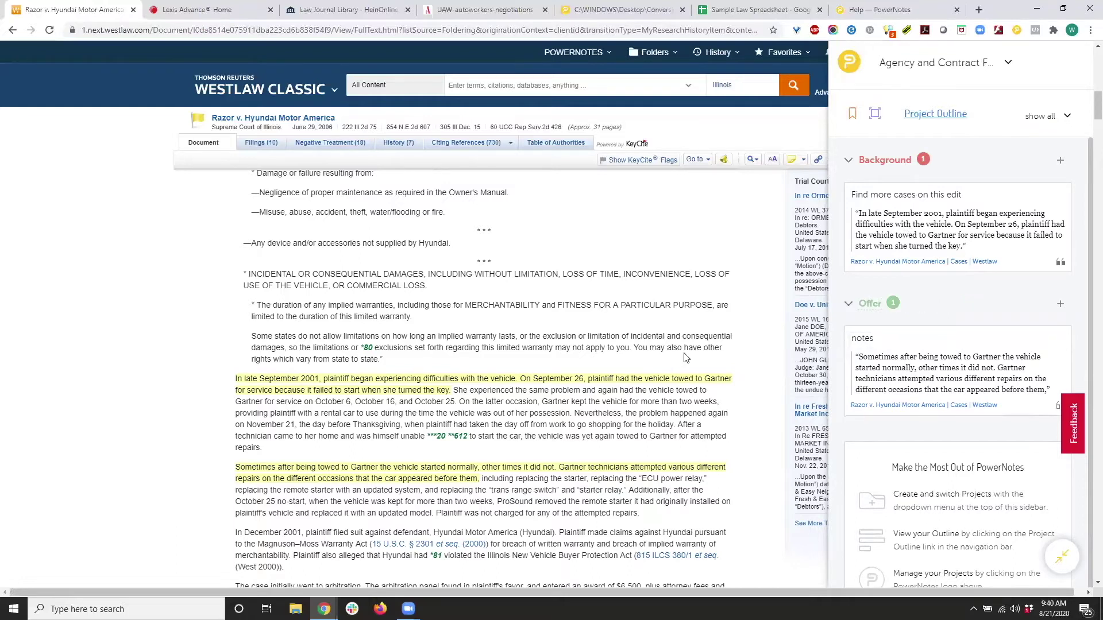
Save the passage from "The case went to trial in February 2003" to "In addition," under a new topic called Acceptance with the note "notes"
scroll(670, 301, "down", 5)
left_click_drag(241, 331, 318, 343)
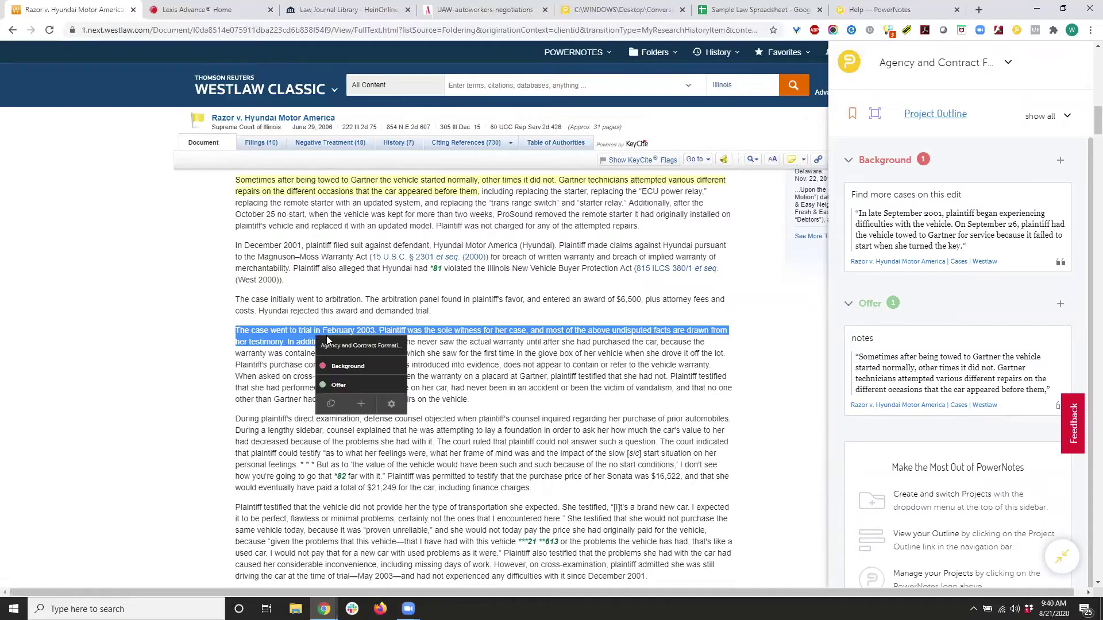
left_click(361, 404)
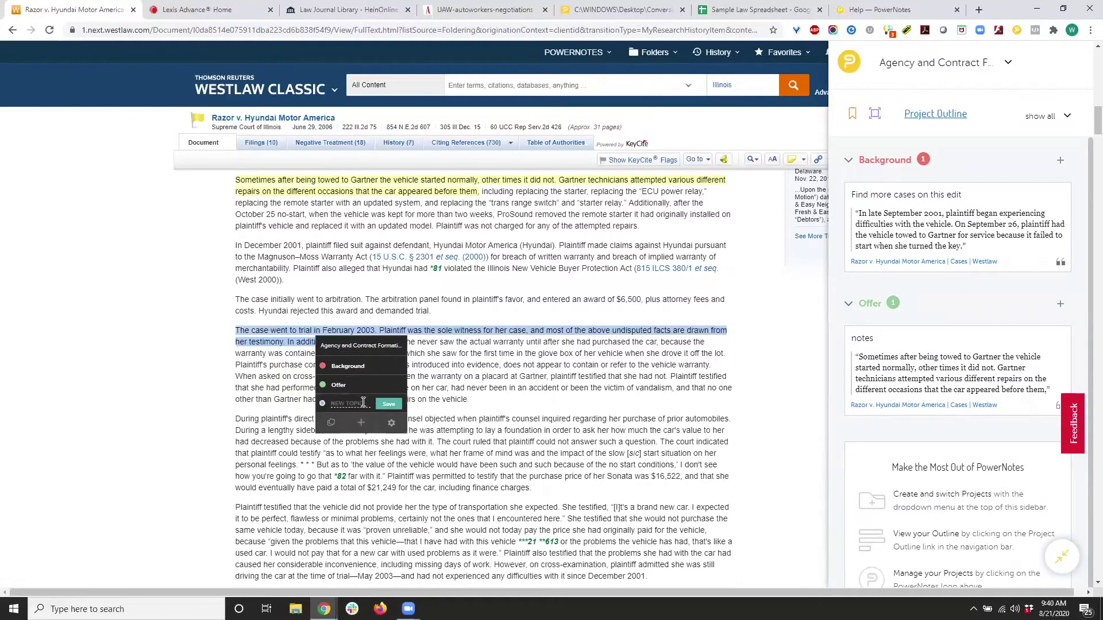
type("Acceptance")
key("Return")
left_click(362, 404)
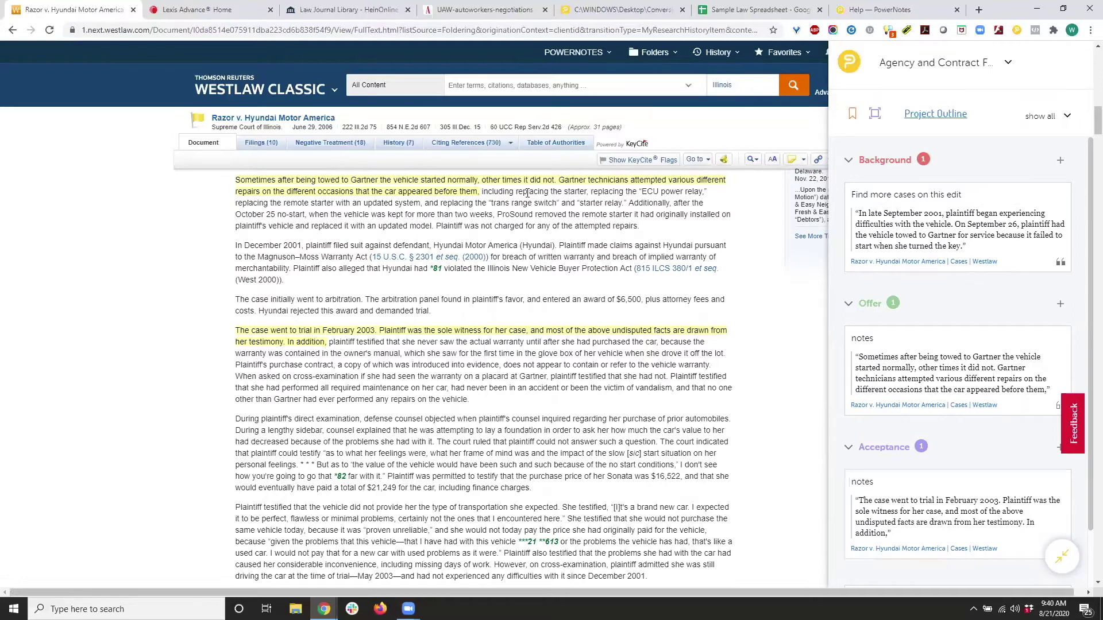
Switch to Lexis Advance, open the Stryker Corp. case, 670 F. Supp. 2d 891, from the document history, and display the PowerNotes sidebar beside it
left_click(213, 11)
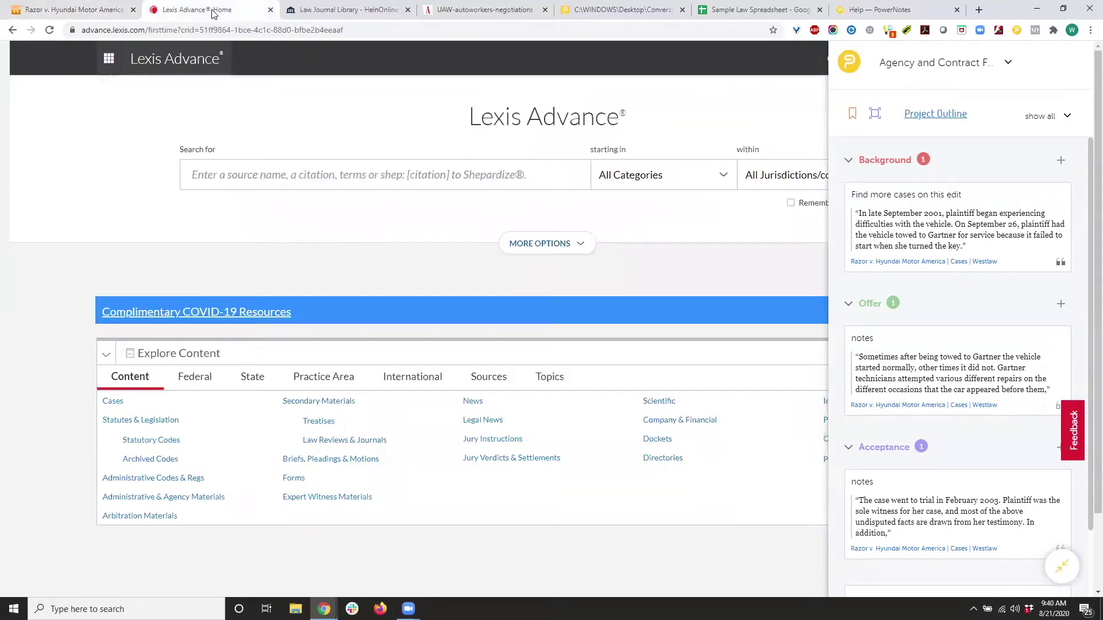
scroll(375, 217, "down", 2)
scroll(374, 217, "up", 2)
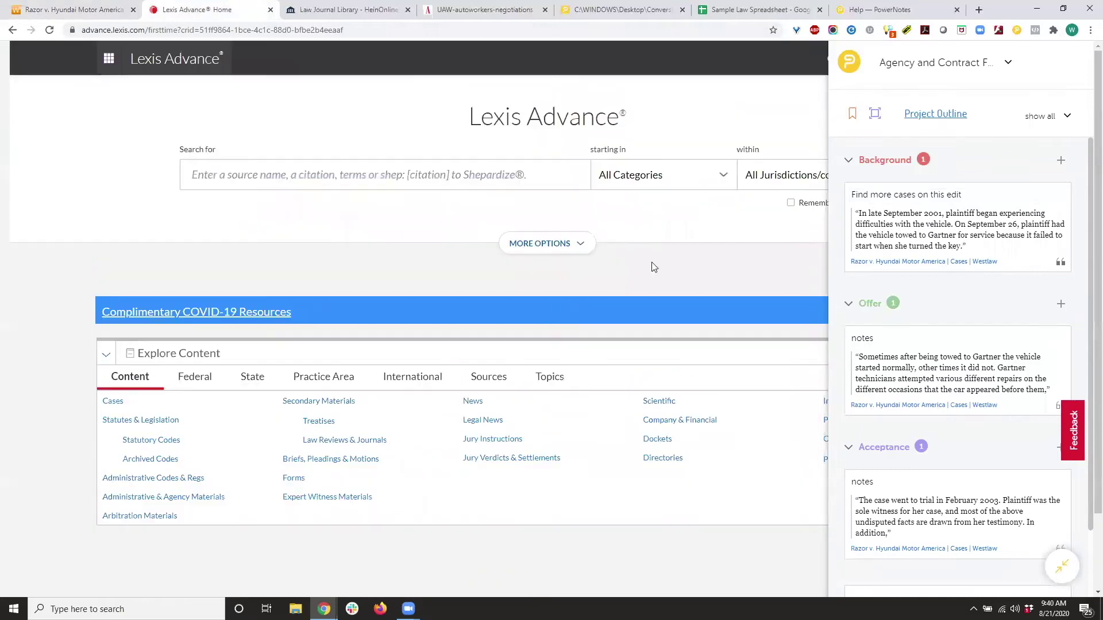
left_click(1062, 566)
left_click(902, 62)
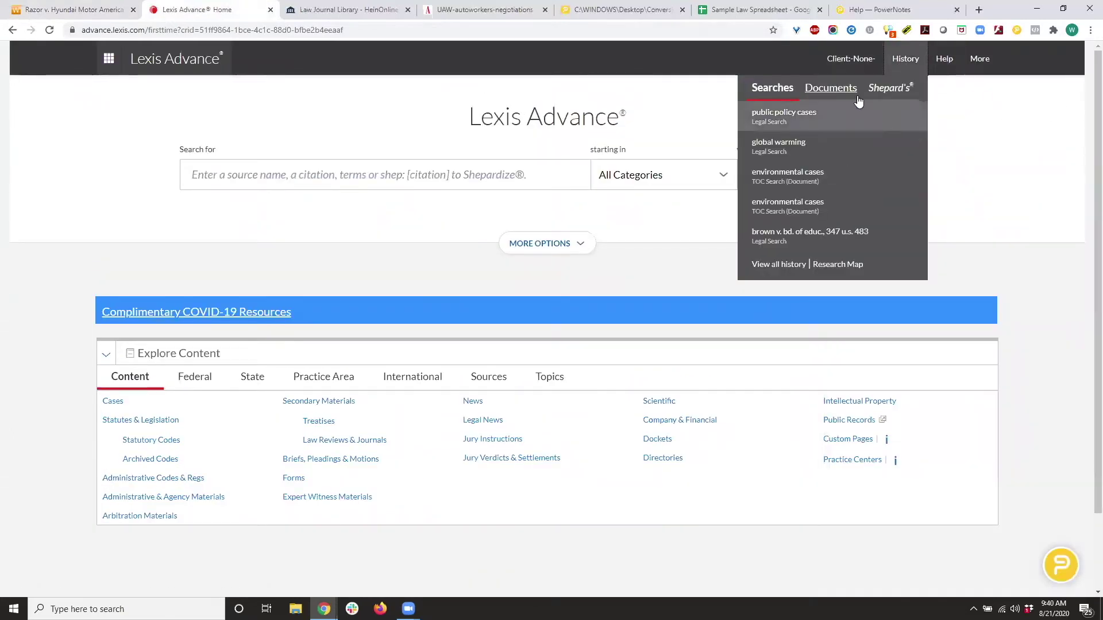
left_click(843, 92)
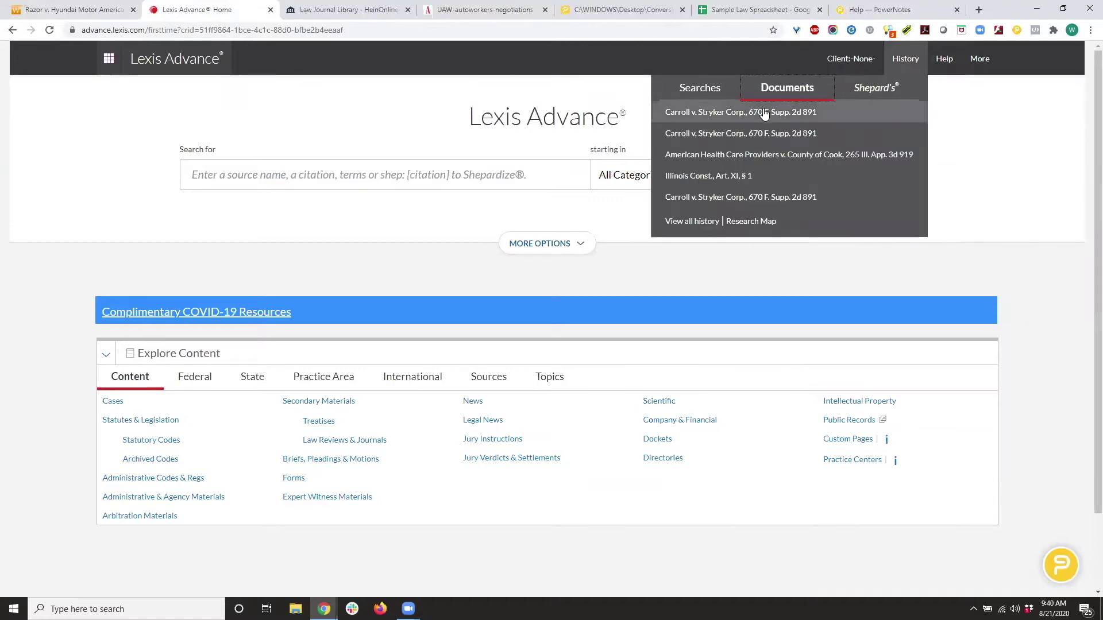
left_click(764, 114)
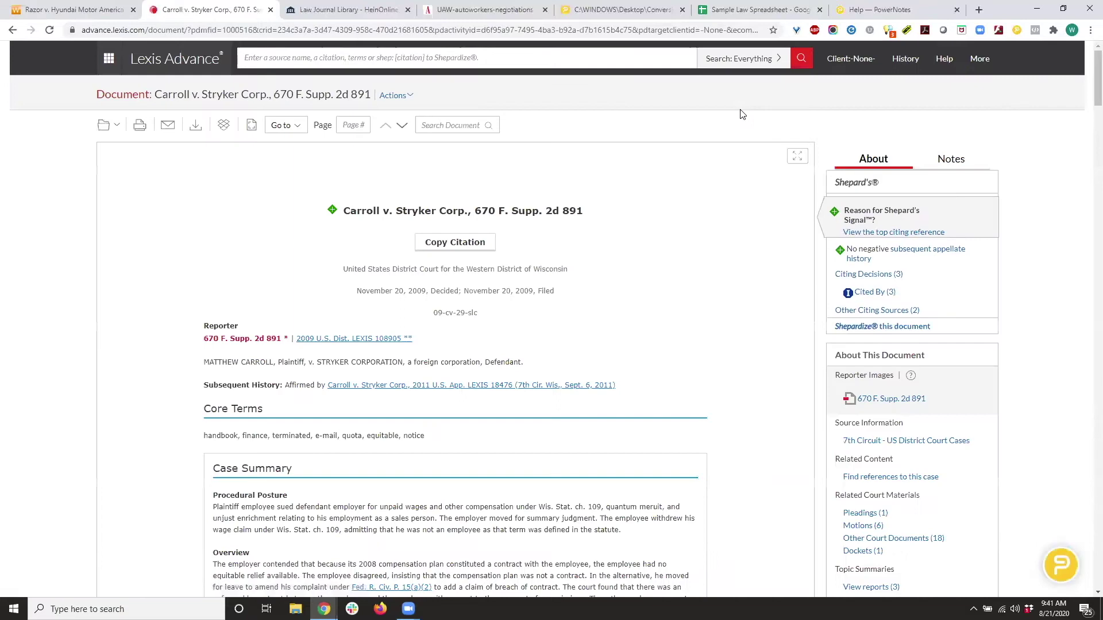
left_click(1062, 565)
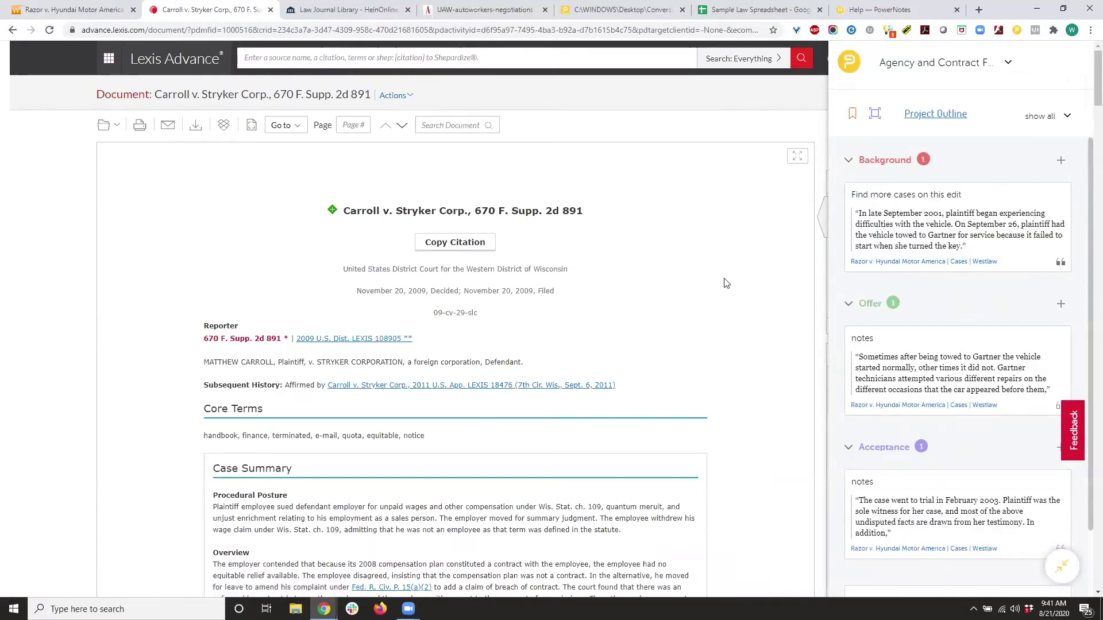
Save the opinion sentence from "Because the compensation plan" to "equitable relief." under Offer with the note "notes"
scroll(725, 283, "down", 20)
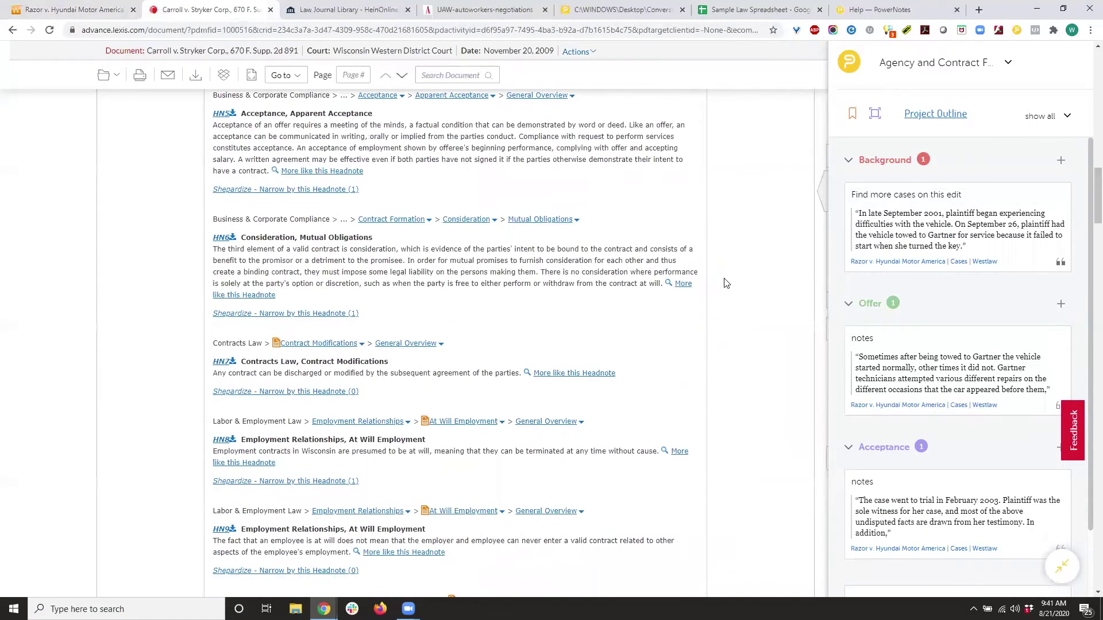
scroll(725, 283, "down", 15)
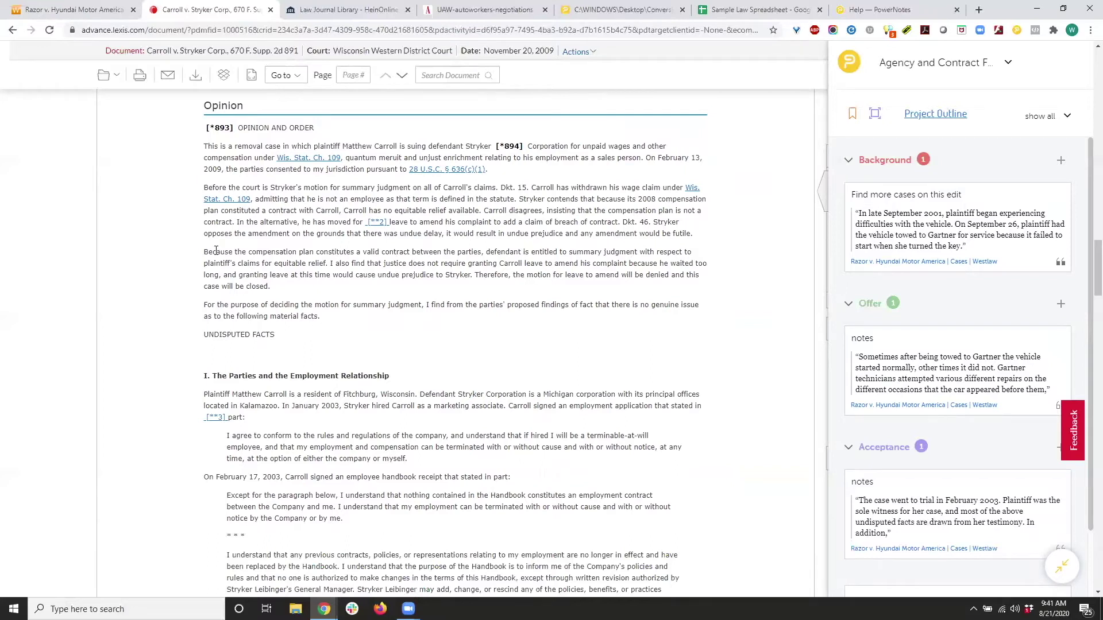
left_click_drag(216, 251, 317, 261)
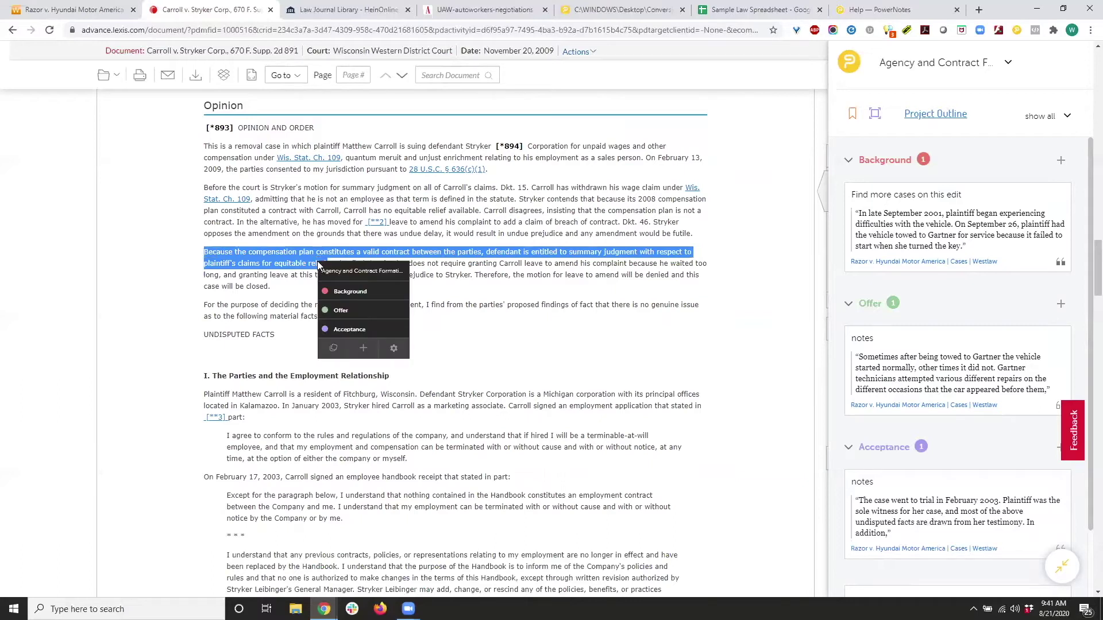
left_click(367, 311)
type("notes")
key("Return")
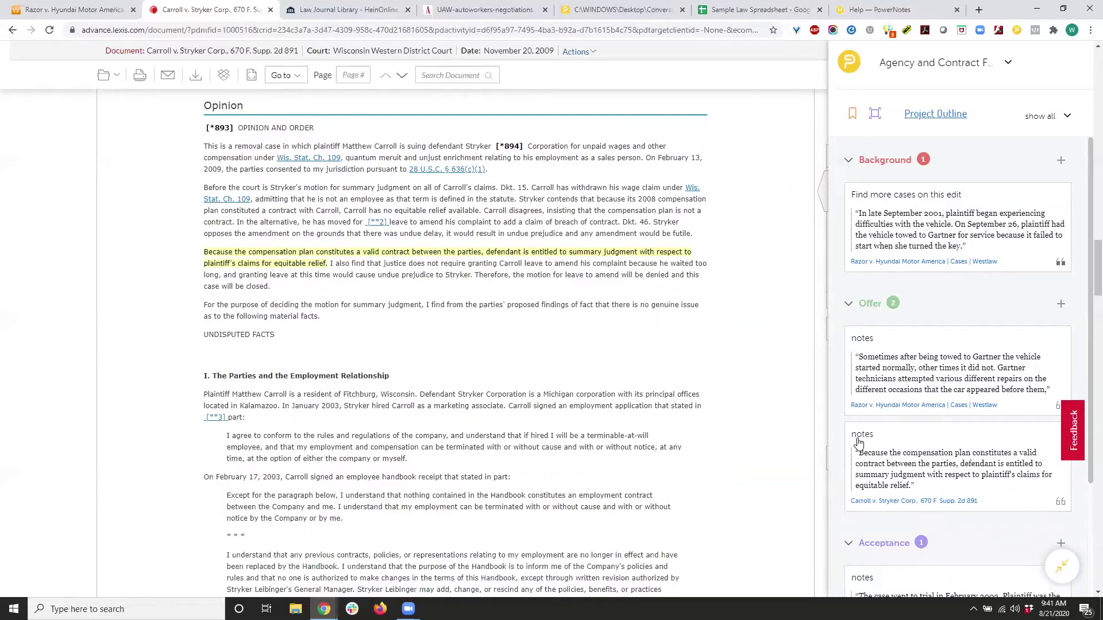
Review the citation info gathered for the compensation plan passage under Offer, and close it without saving to sources
scroll(941, 458, "down", 4)
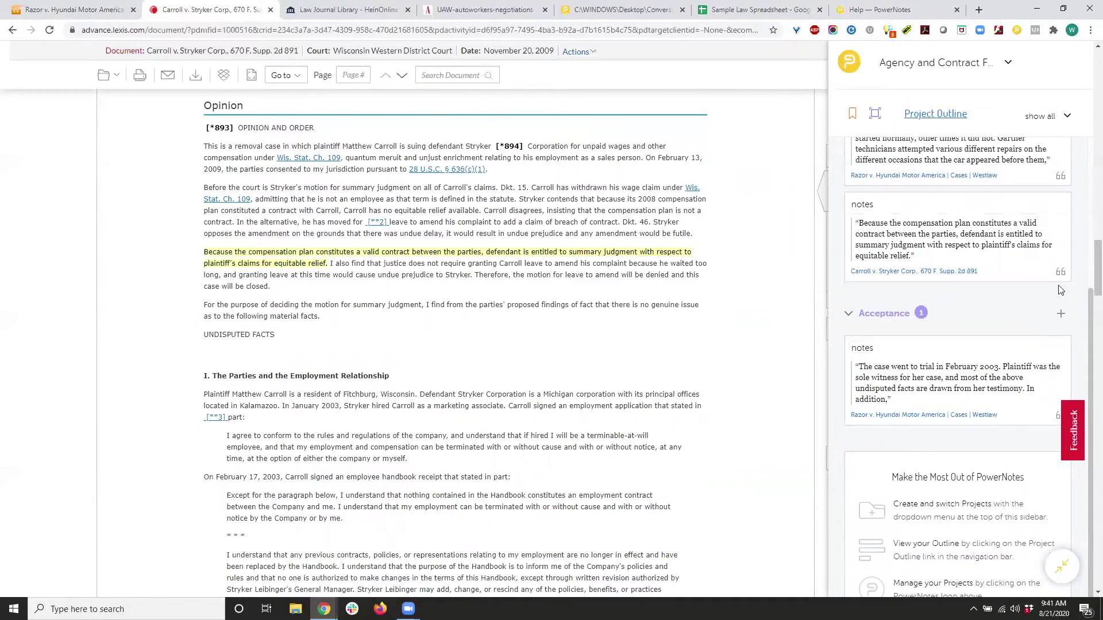
left_click(1060, 274)
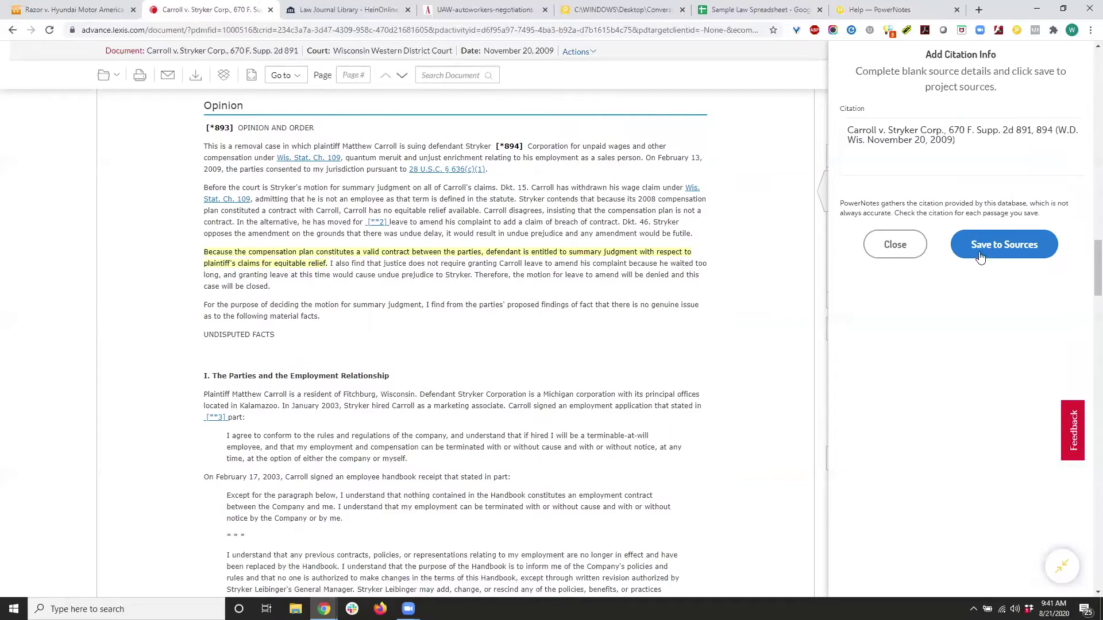
left_click(902, 255)
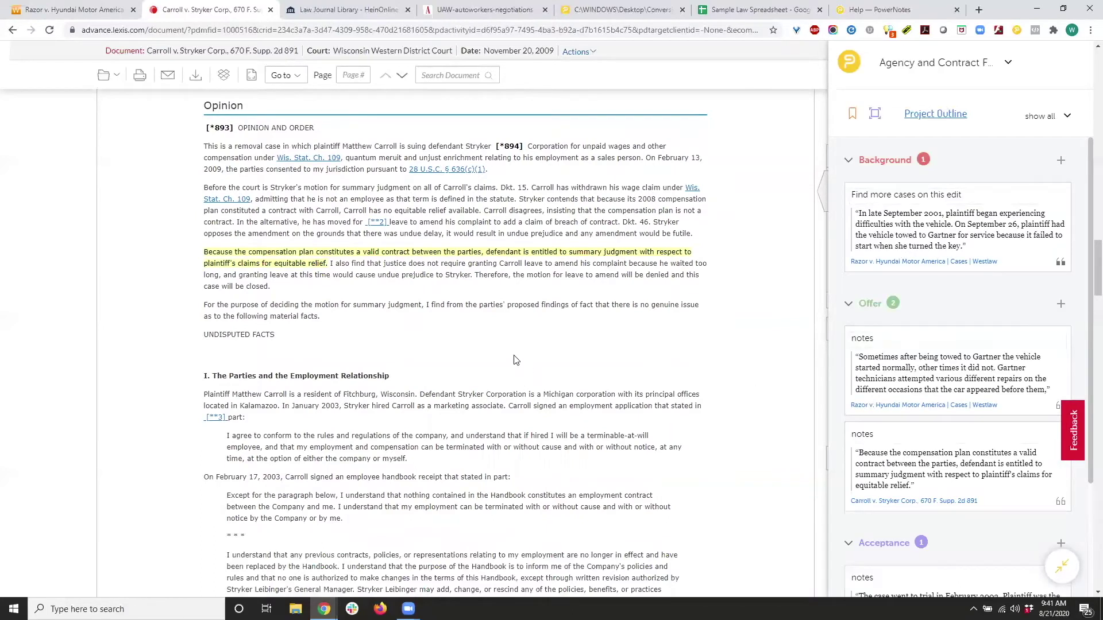
Bring up the copy preview for the January 2005 sales promotion passage with its citation, and dismiss it
scroll(373, 358, "down", 4)
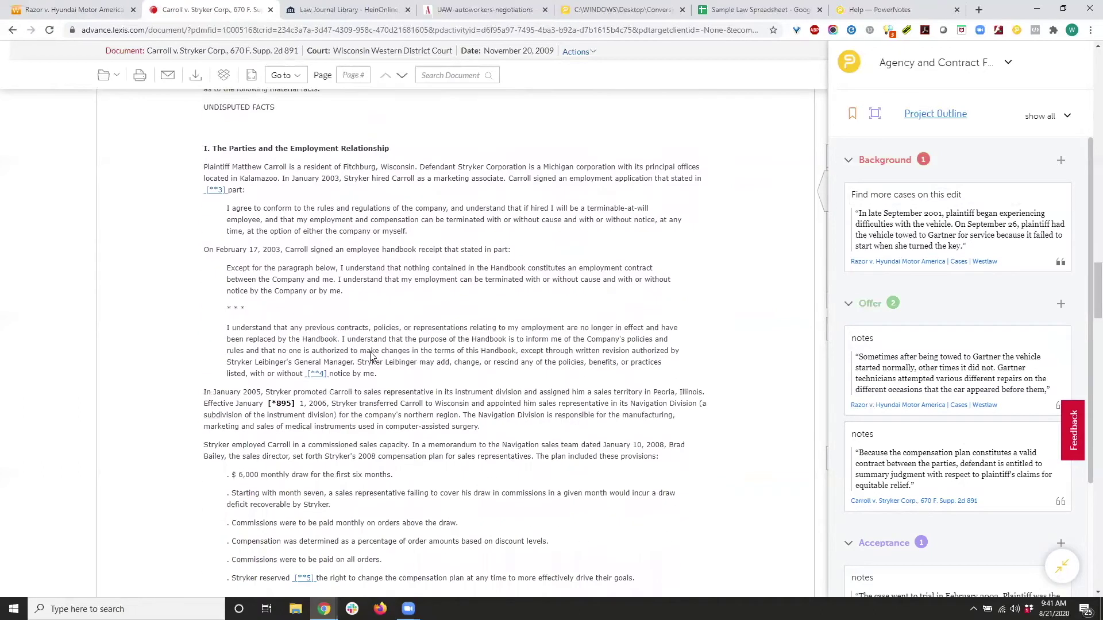
left_click_drag(213, 390, 257, 405)
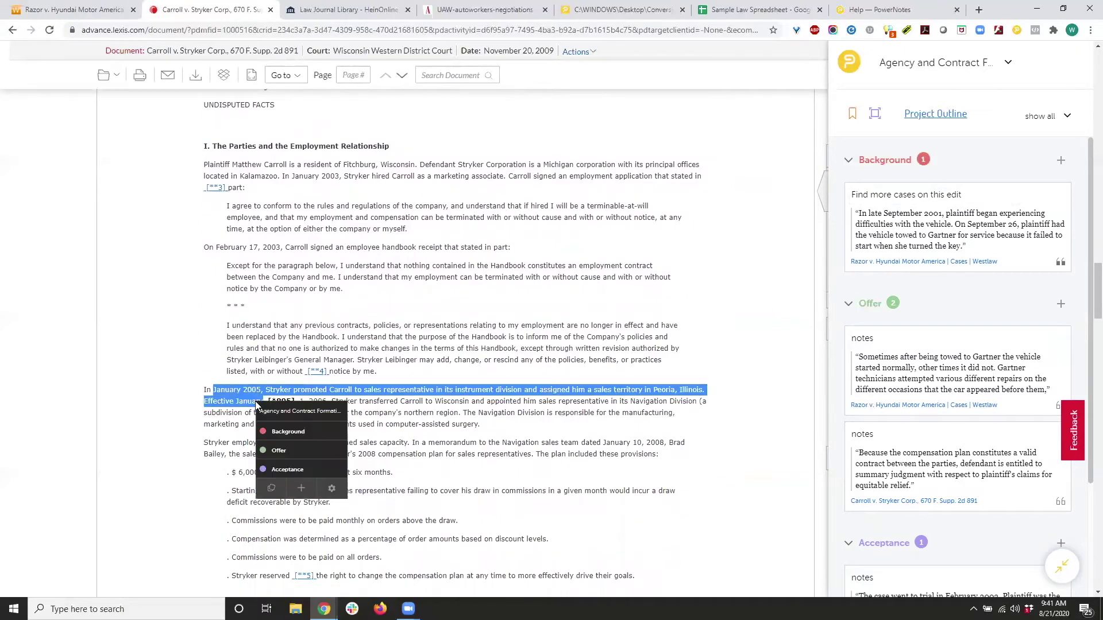
left_click(271, 492)
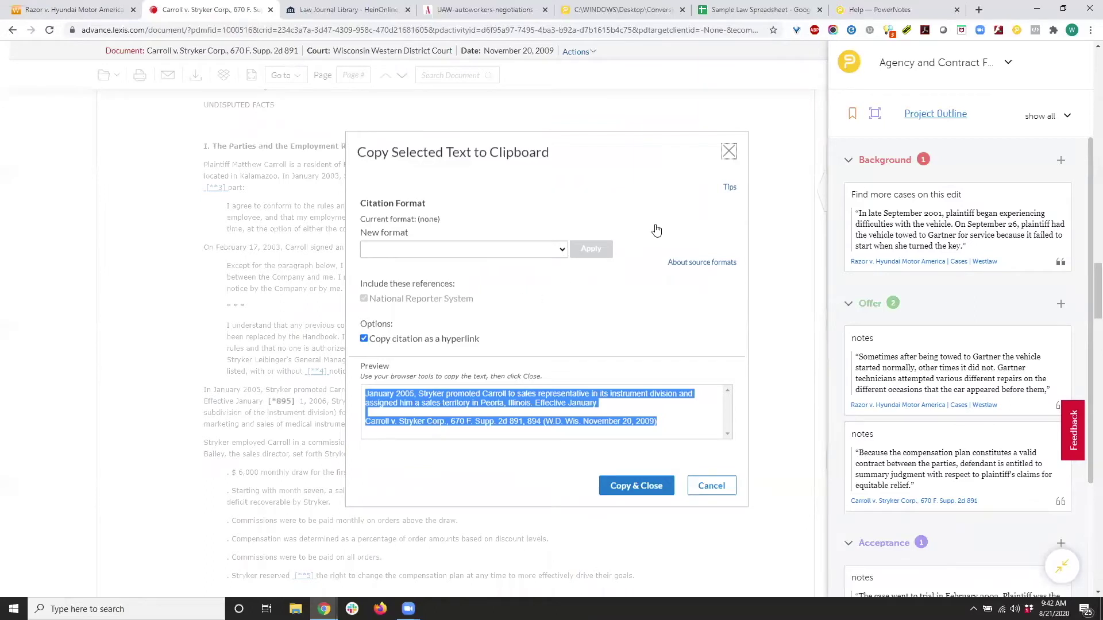
left_click(729, 151)
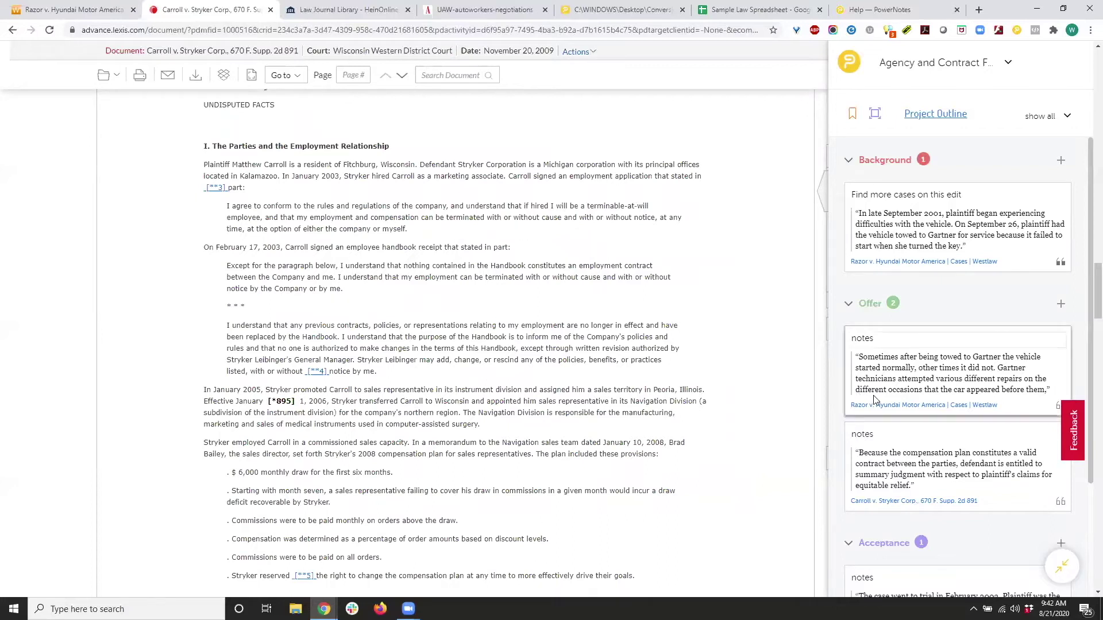
scroll(911, 326, "down", 5)
scroll(910, 325, "up", 5)
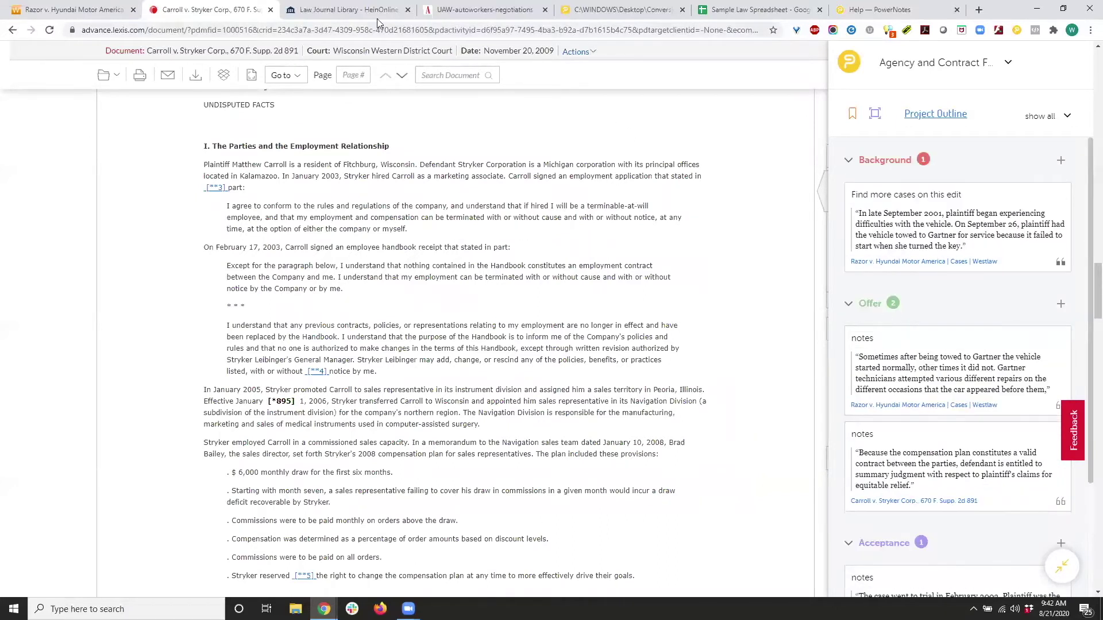
Switch to the HeinOnline article The Common Sense of Contract Formation, view it as a page image, and return it to text view
left_click(359, 11)
scroll(433, 182, "down", 2)
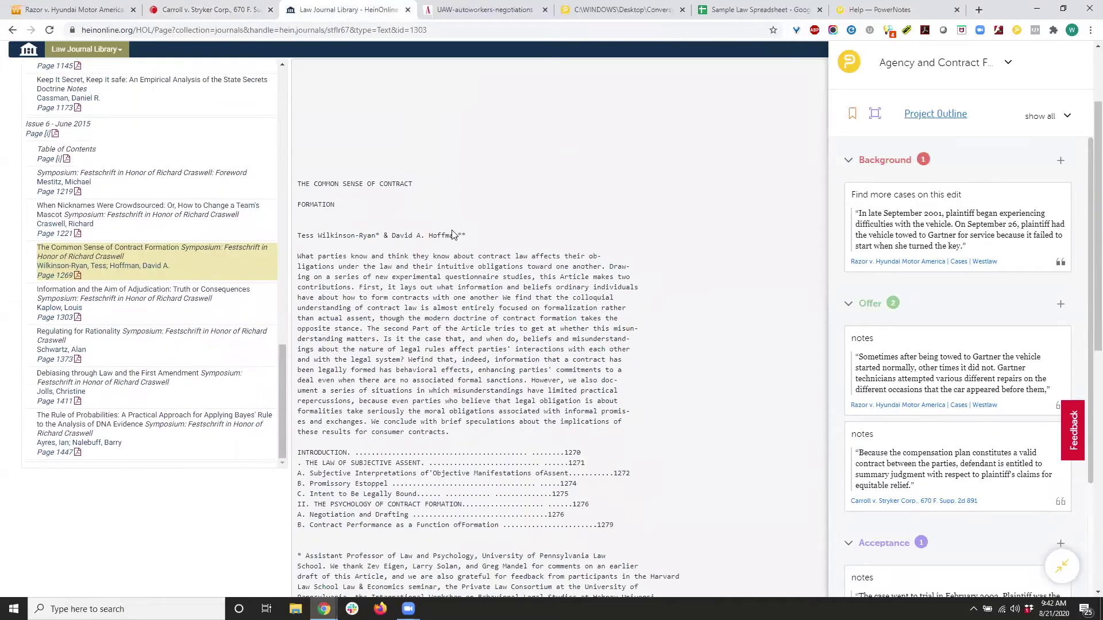
scroll(451, 234, "up", 3)
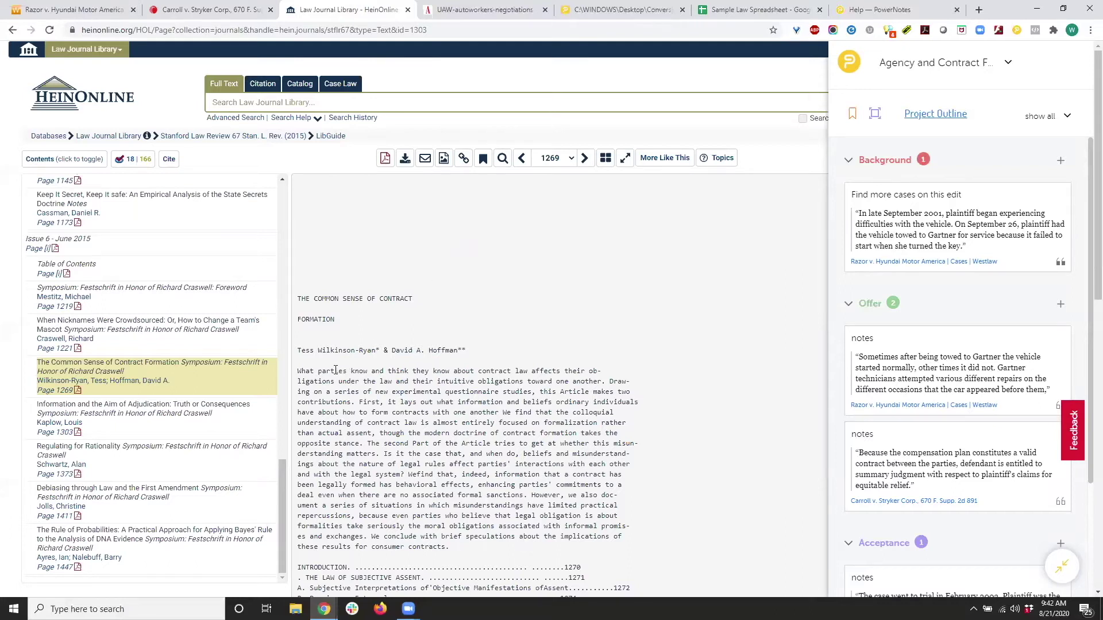
left_click(443, 158)
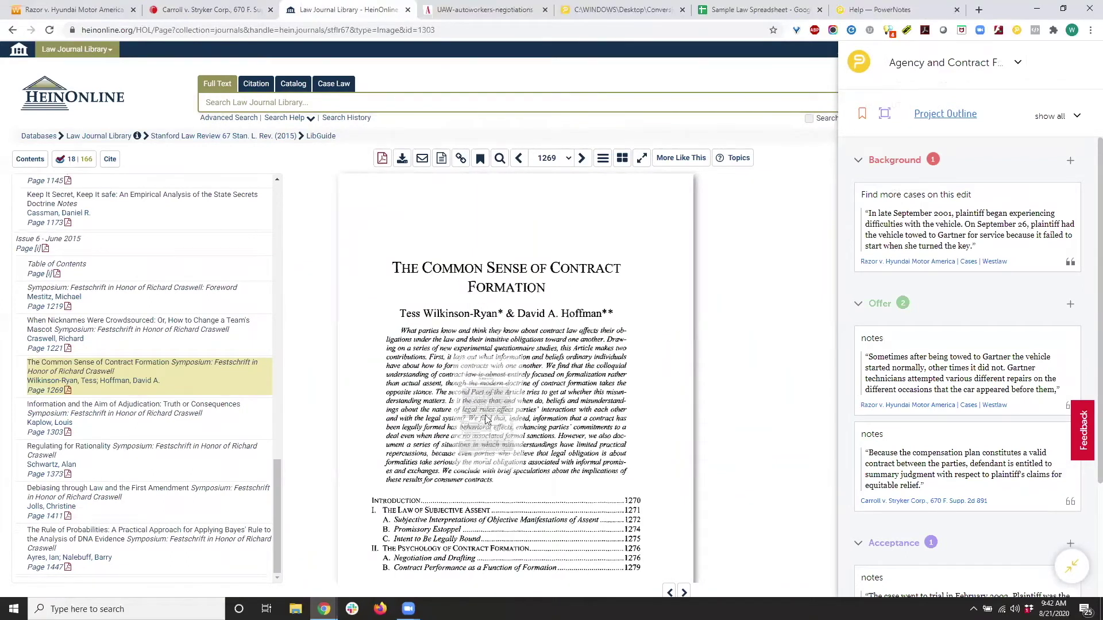
left_click(437, 159)
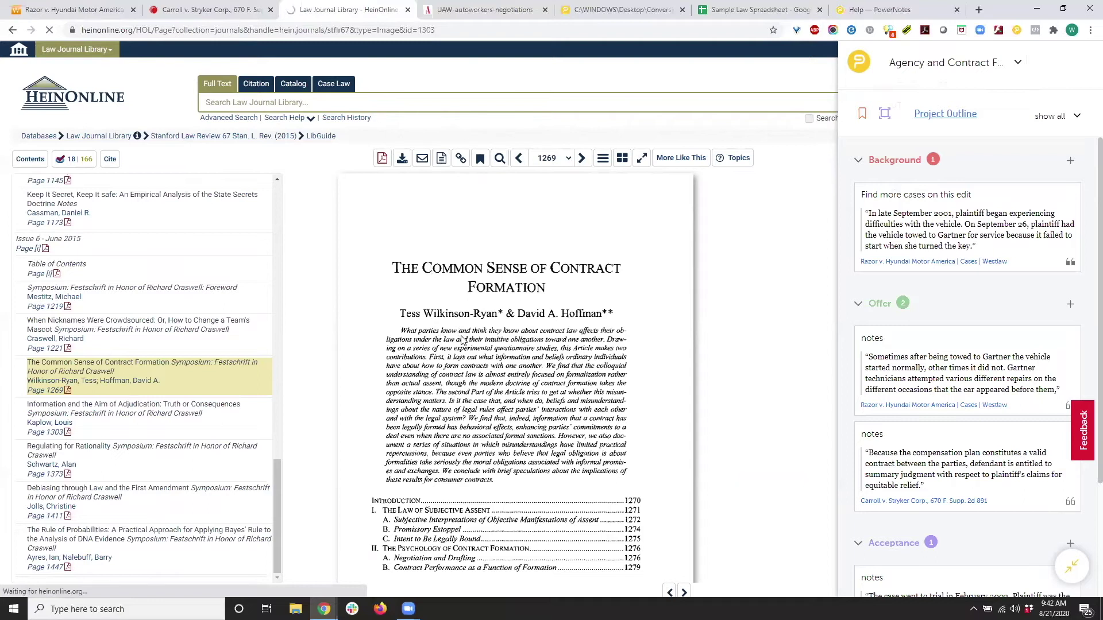
scroll(330, 275, "down", 2)
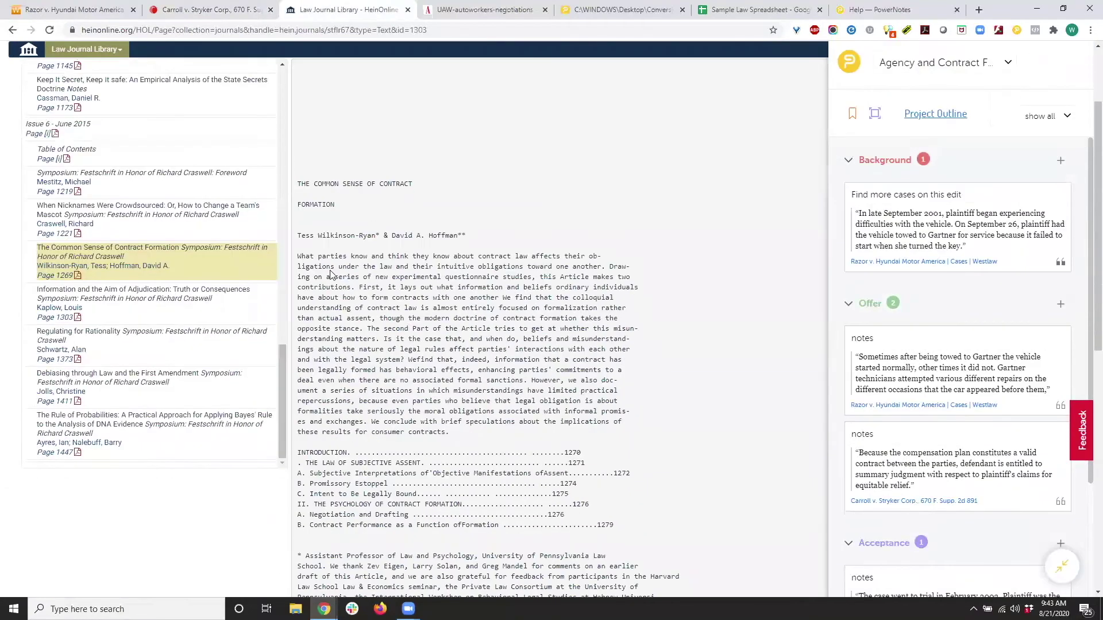
Save the article passage from "parties know" to "intuitive" under Acceptance, and review its citation info without saving to sources
left_click_drag(319, 257, 460, 270)
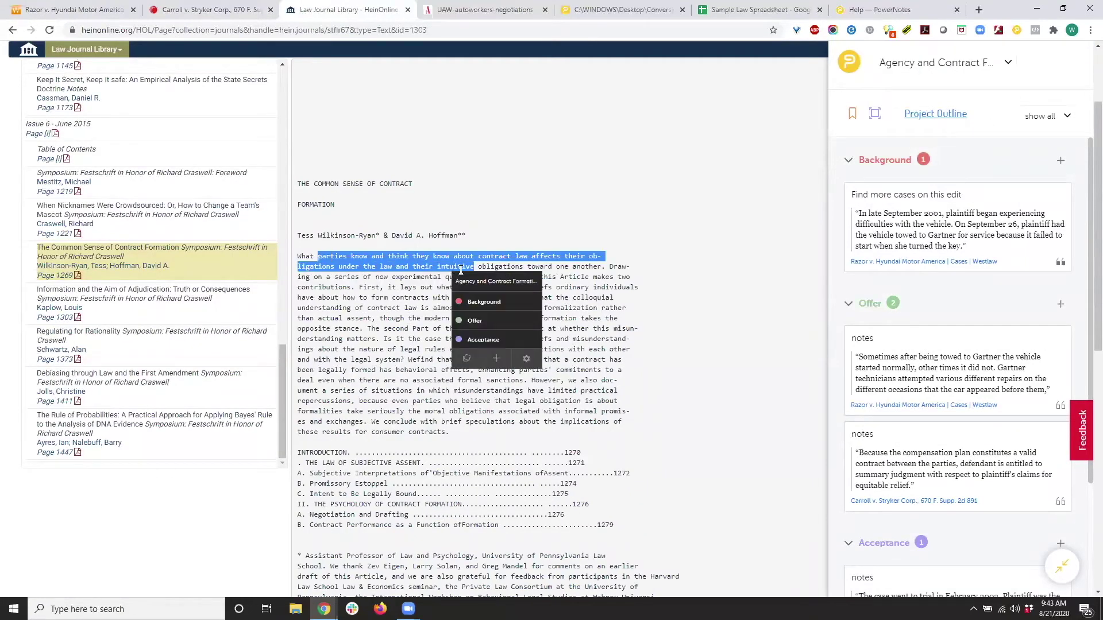
left_click(504, 339)
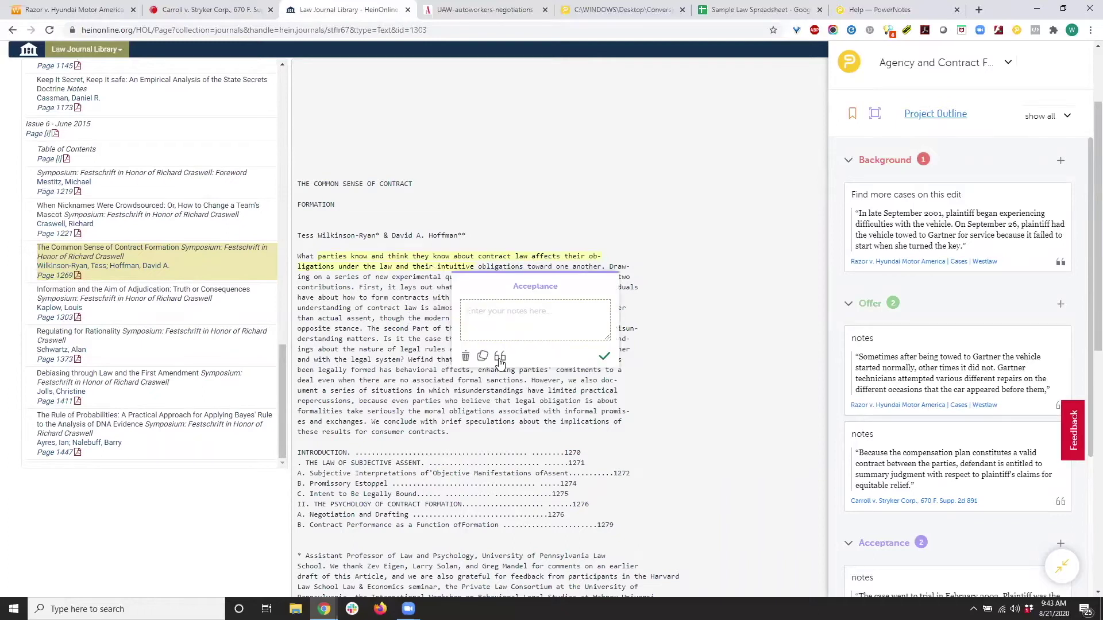
left_click(499, 357)
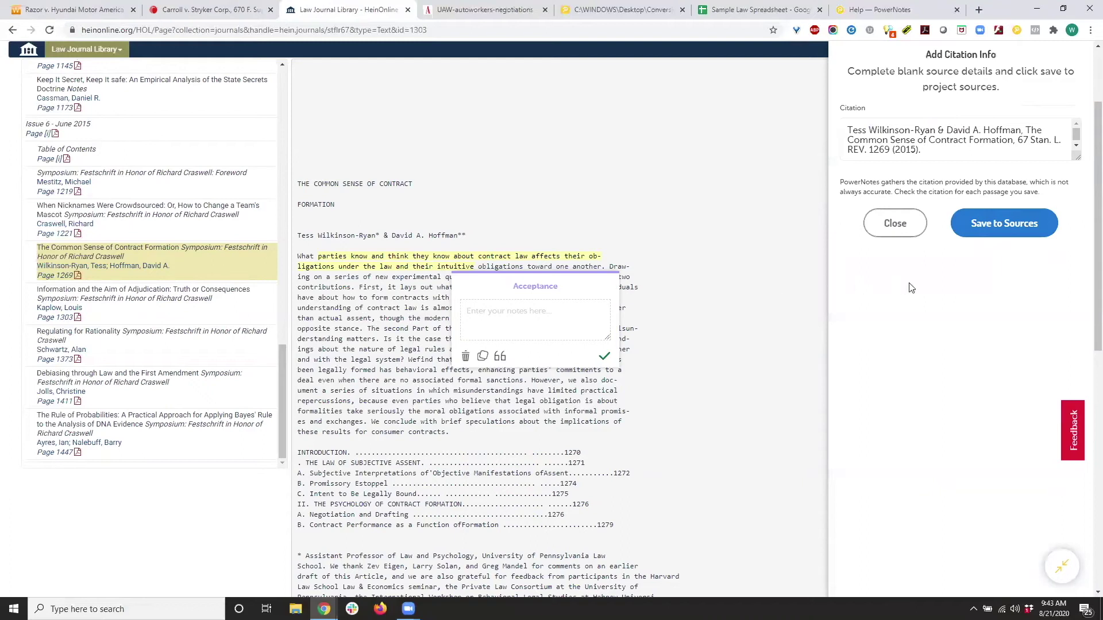
left_click(909, 228)
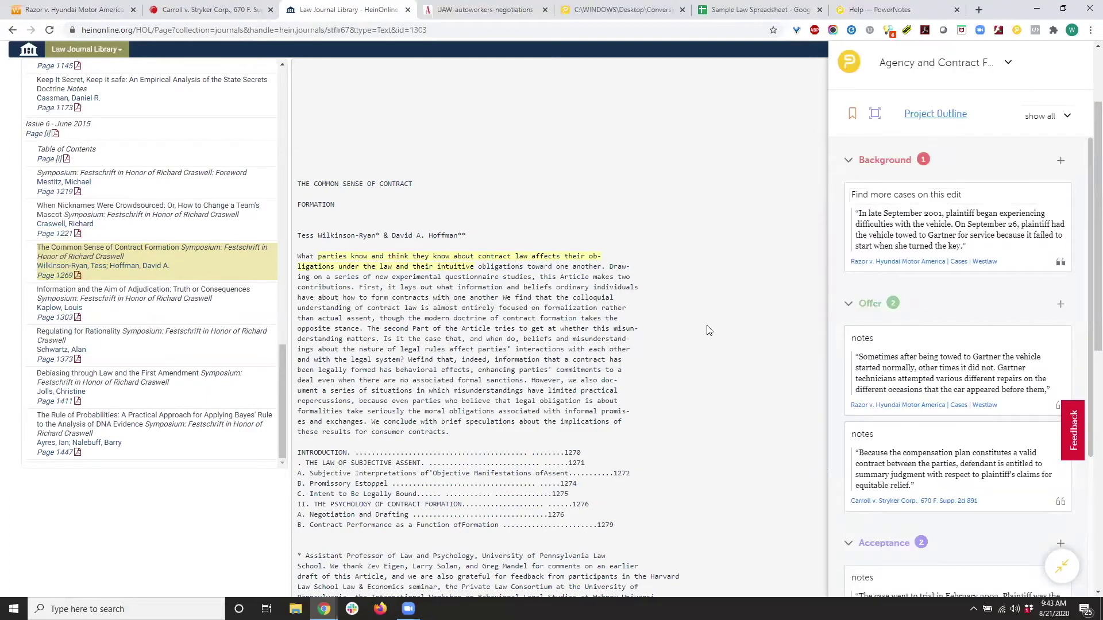
In The Atlantic's autoworkers article, save the "Those higher-paid workers" paragraph under a new topic, Current Events, with the note "notes"
left_click(491, 11)
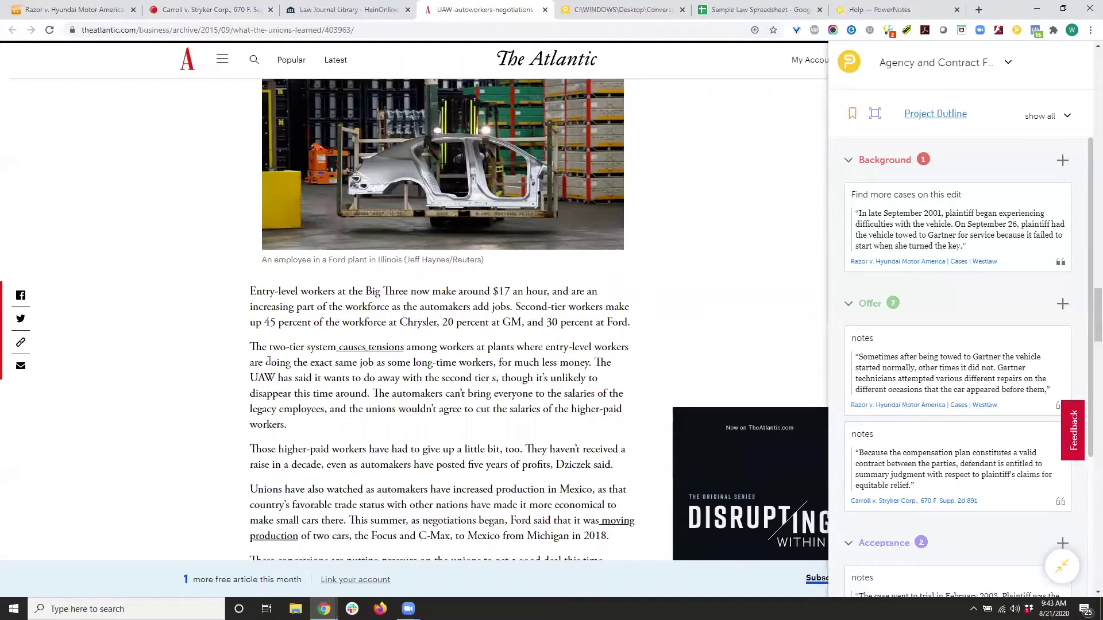
scroll(270, 361, "down", 1)
left_click_drag(262, 391, 601, 405)
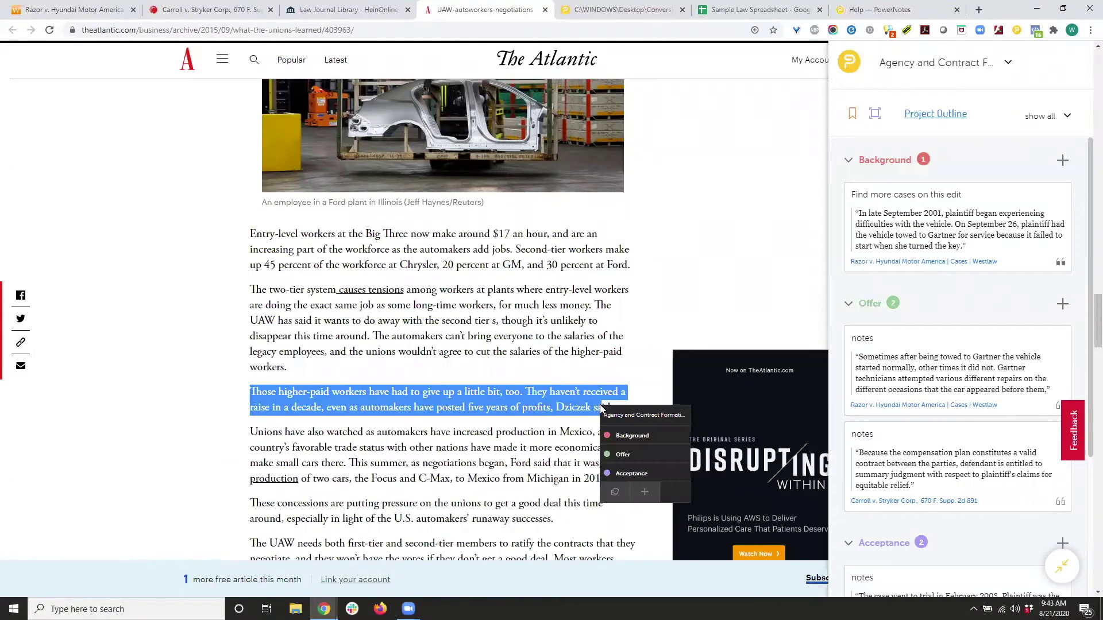
left_click(642, 494)
type("current")
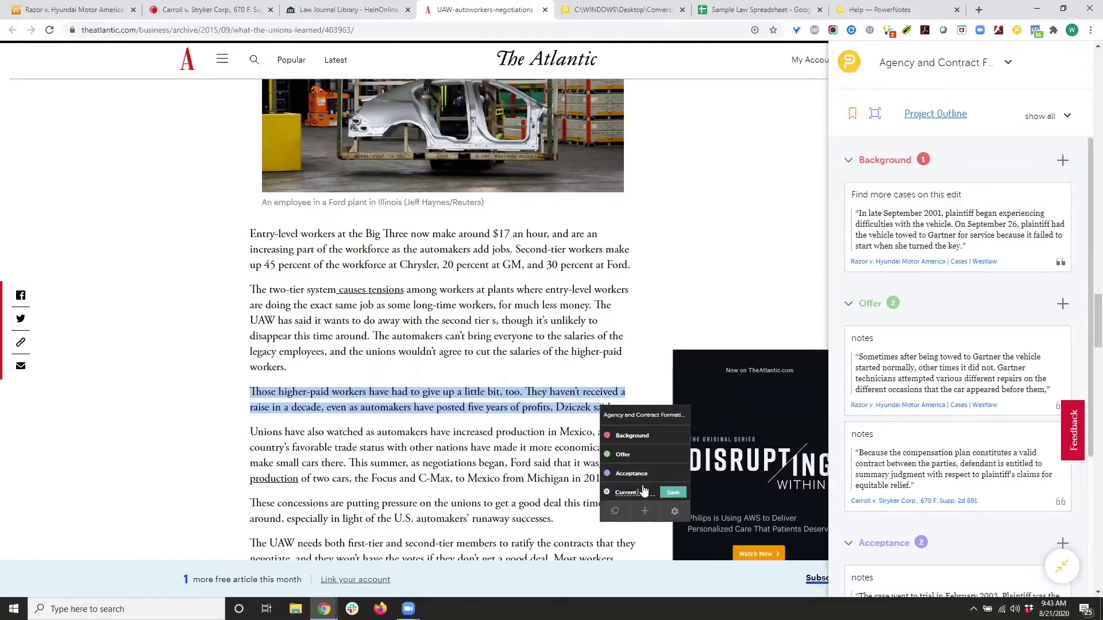
type(" Events")
key("Return")
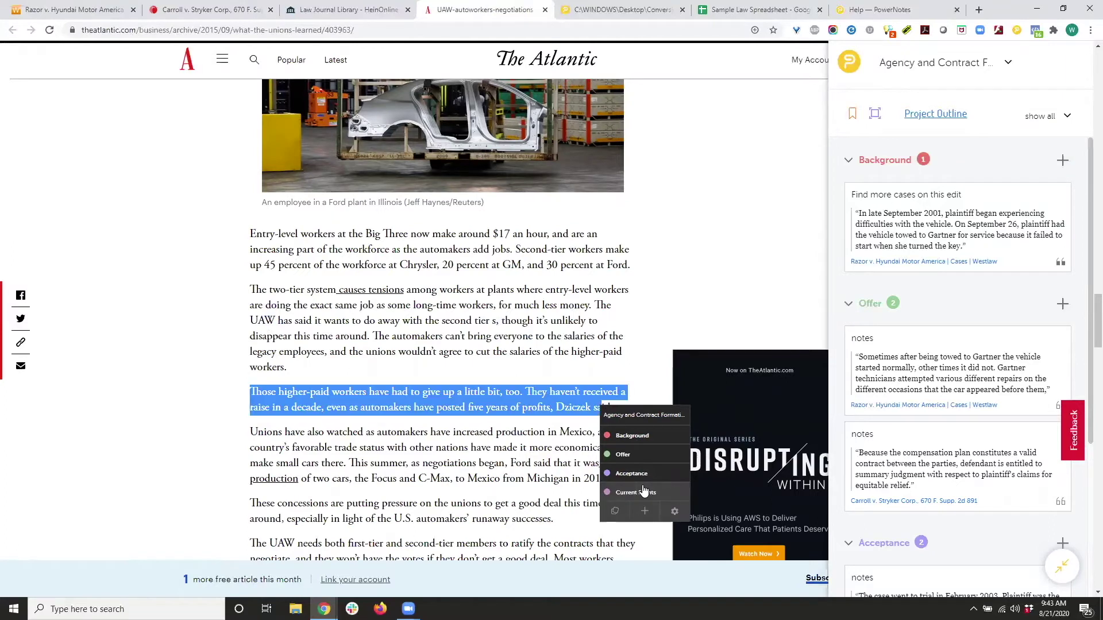
type("notes")
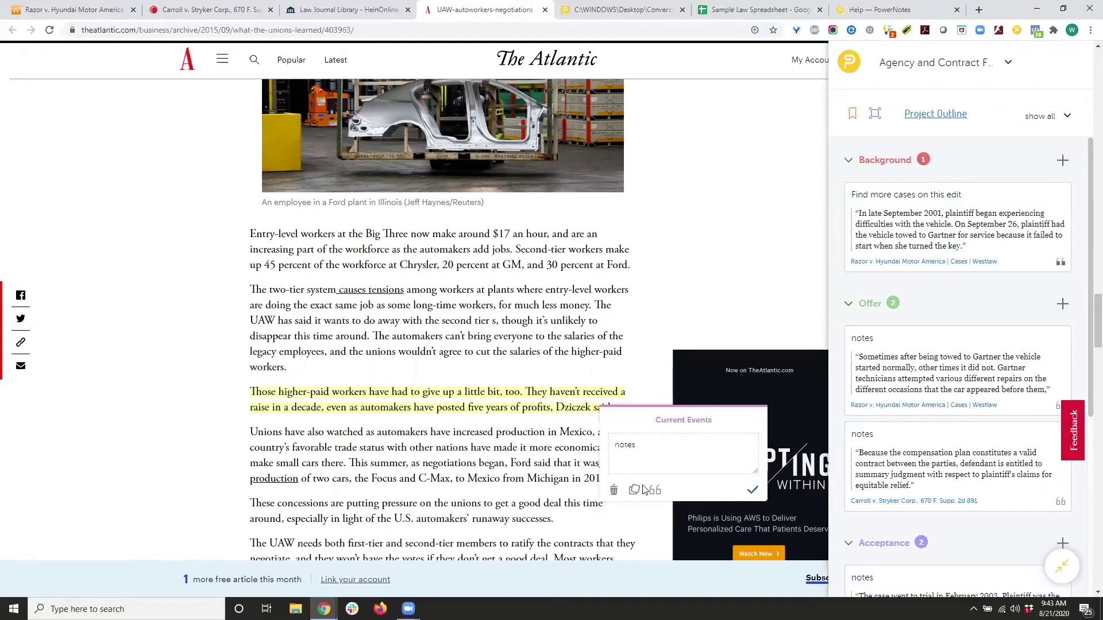
key("Return")
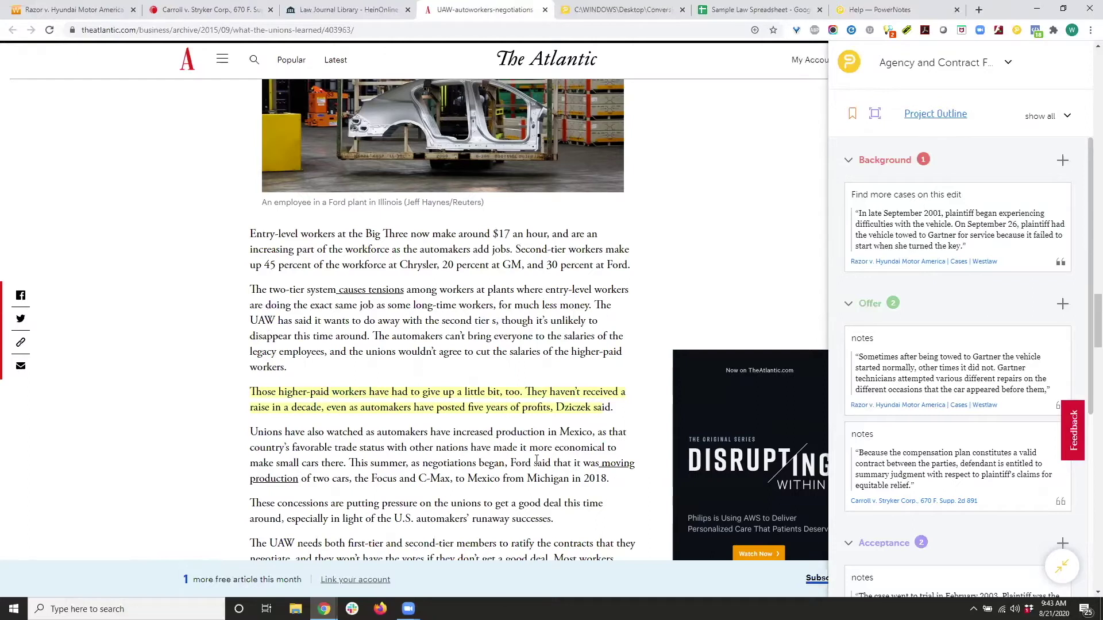
Reopen and dismiss the note on the highlighted higher-paid workers passage, and find its entry under Current Events in the project
left_click(519, 398)
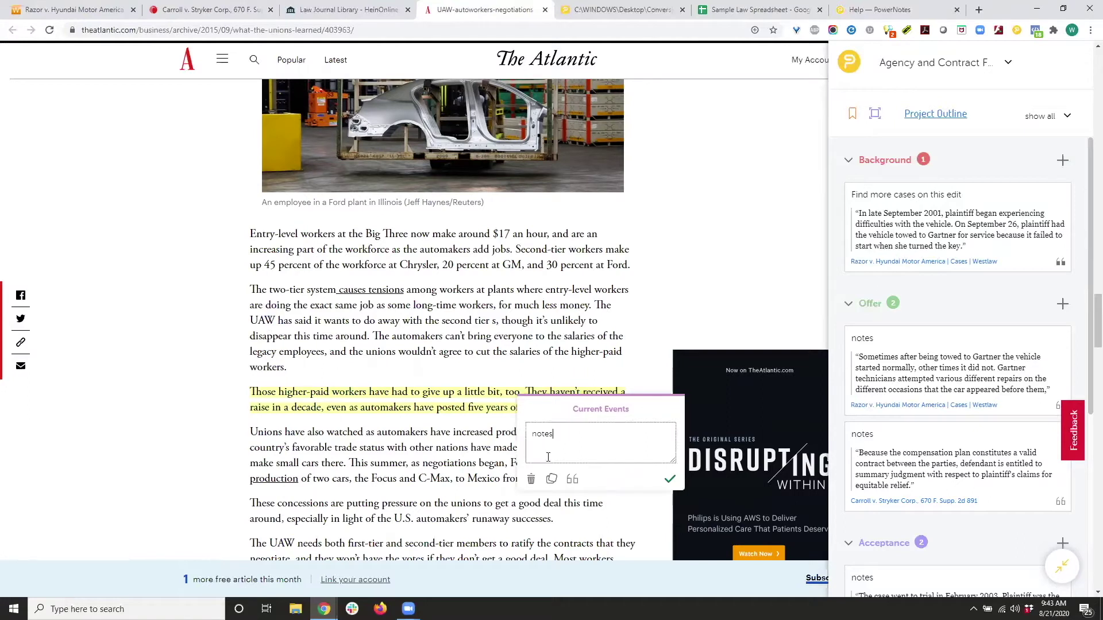
left_click(664, 322)
scroll(979, 340, "down", 6)
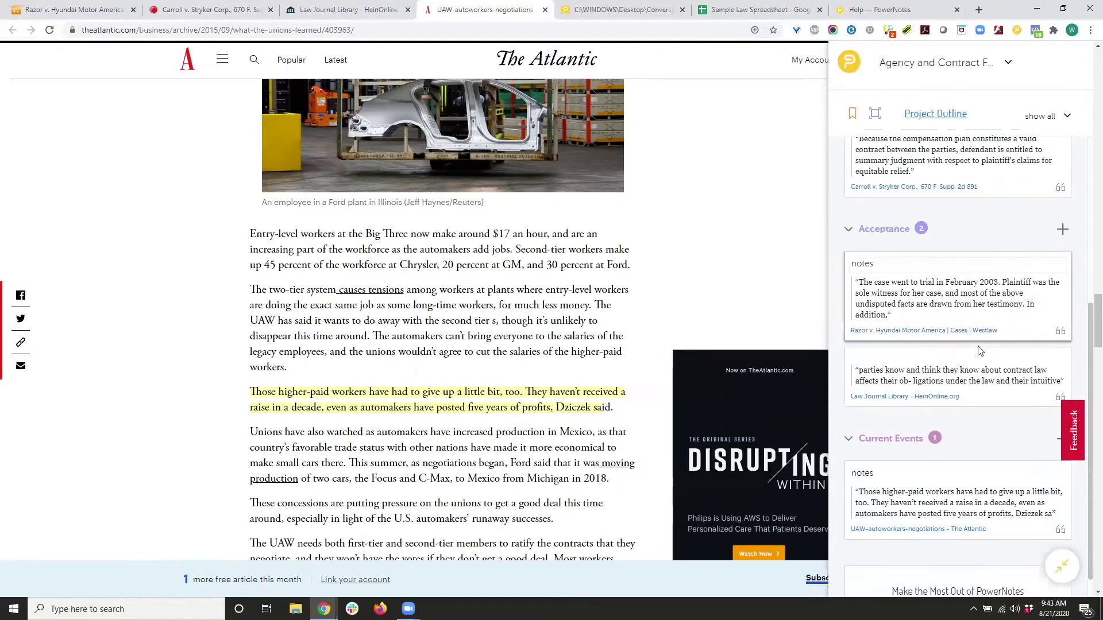
scroll(979, 350, "down", 3)
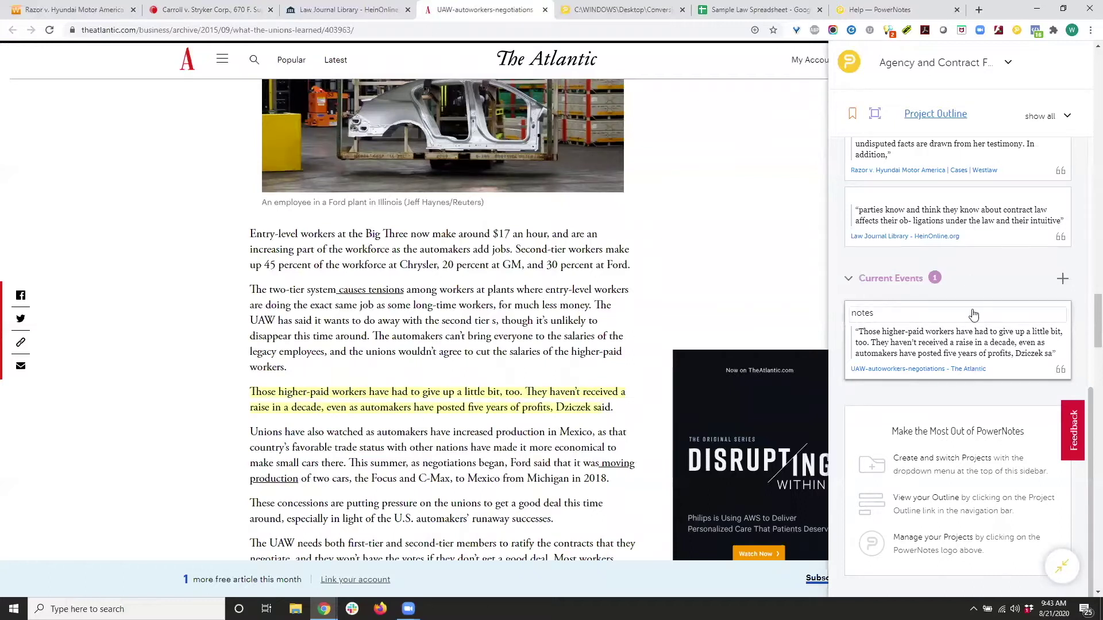
Check the citation info gathered for the Current Events passage, including its author, and save it to the project sources
left_click(1059, 371)
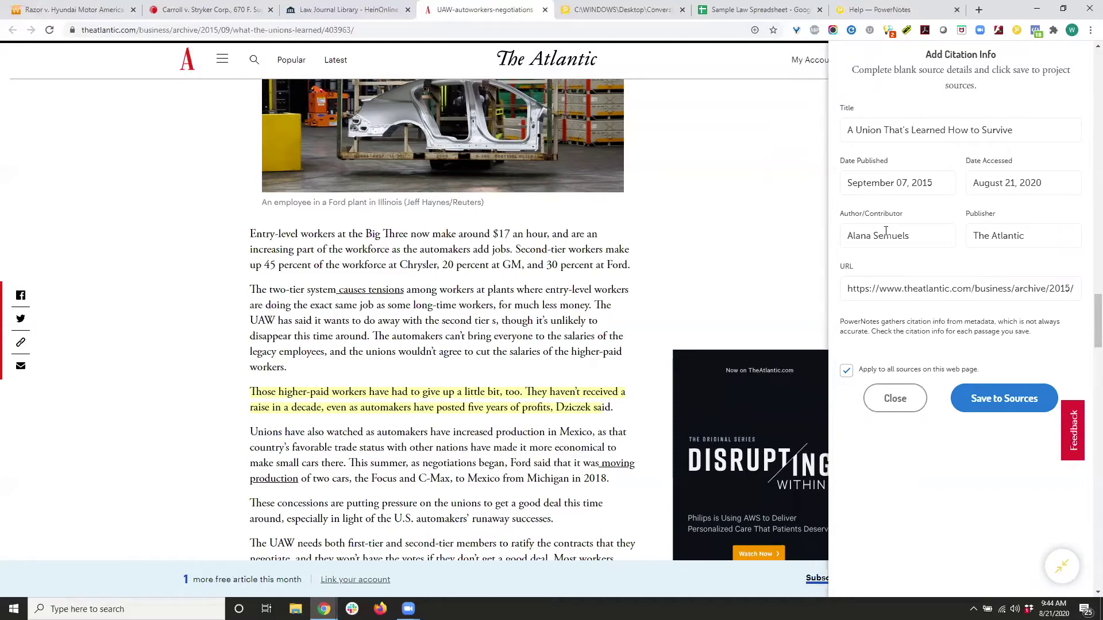
left_click(920, 233)
left_click(978, 398)
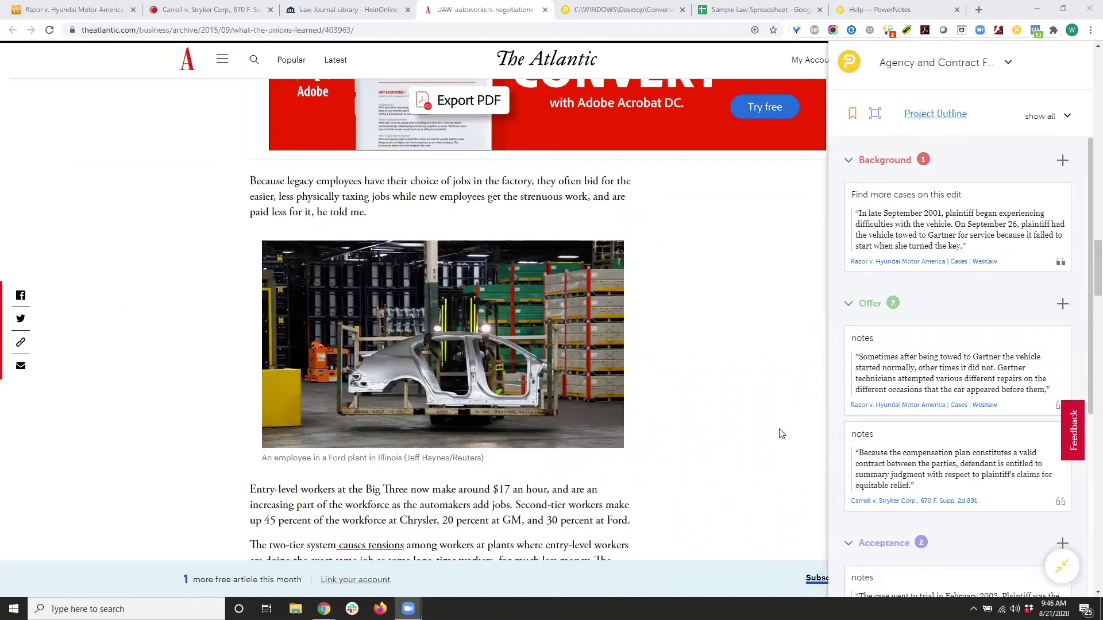
Save the article's Ford plant image under Background with the note "Notes", and view the saved image enlarged
right_click(396, 314)
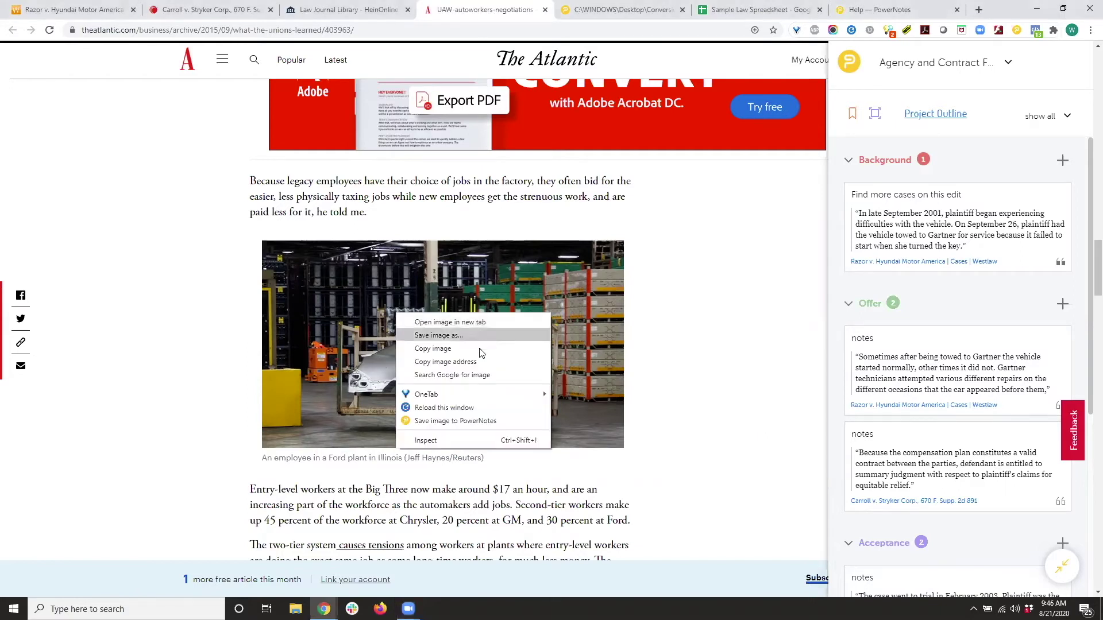
left_click(438, 423)
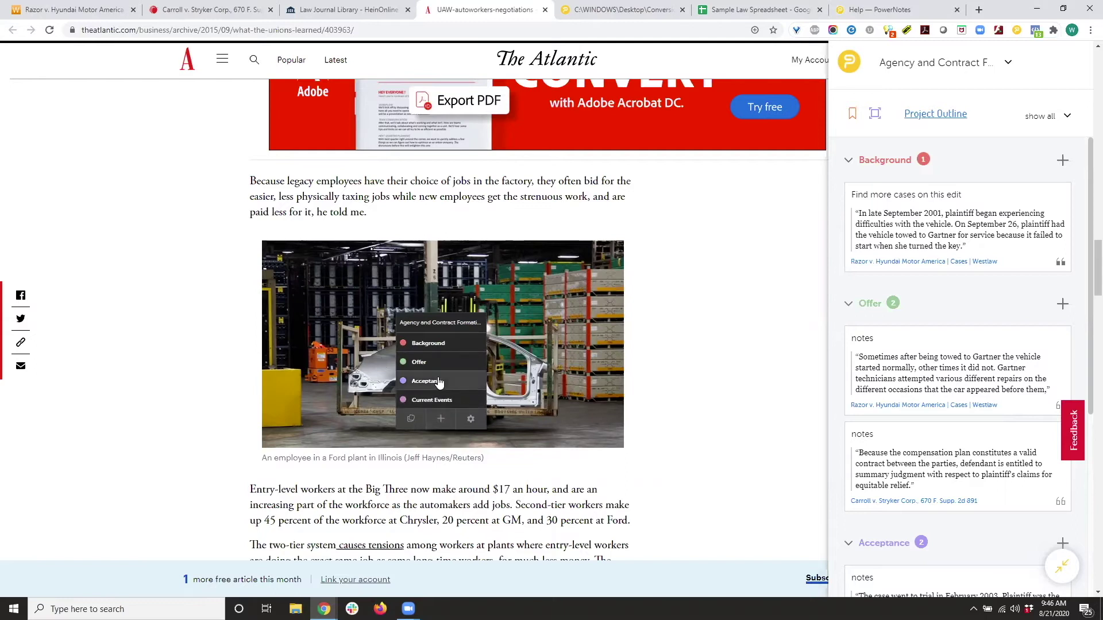
left_click(436, 349)
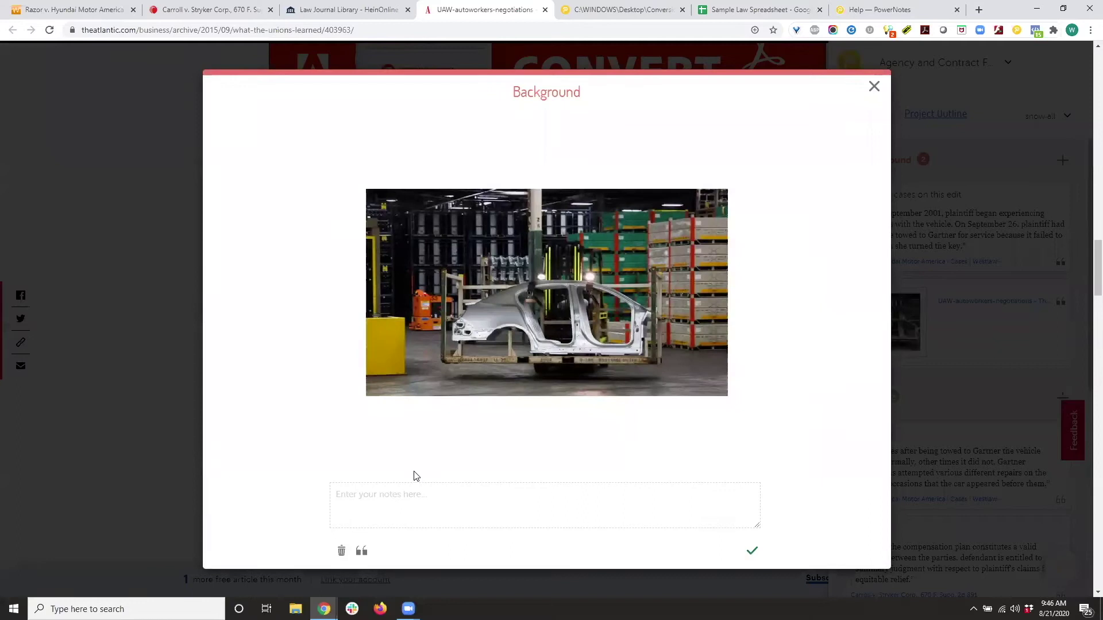
left_click(410, 498)
type("Notes")
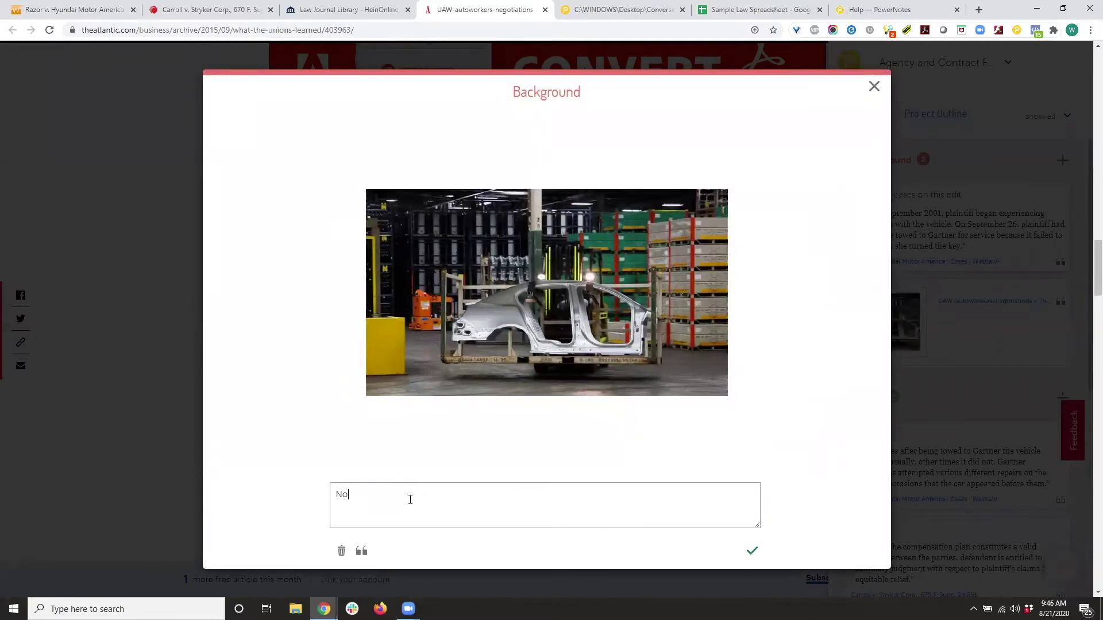
left_click(752, 551)
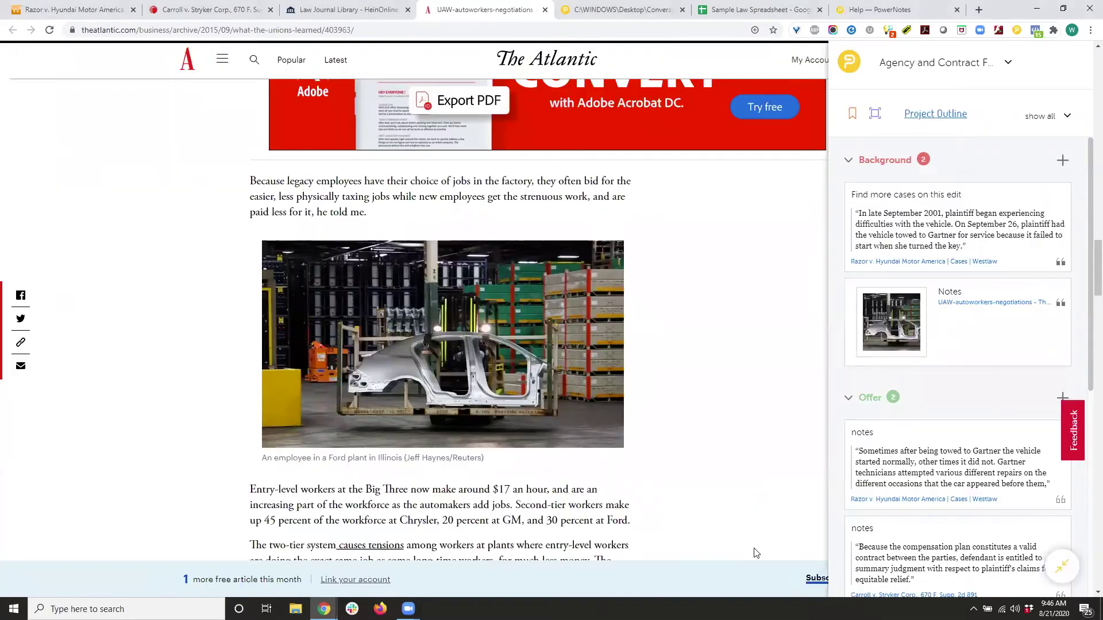
left_click(893, 313)
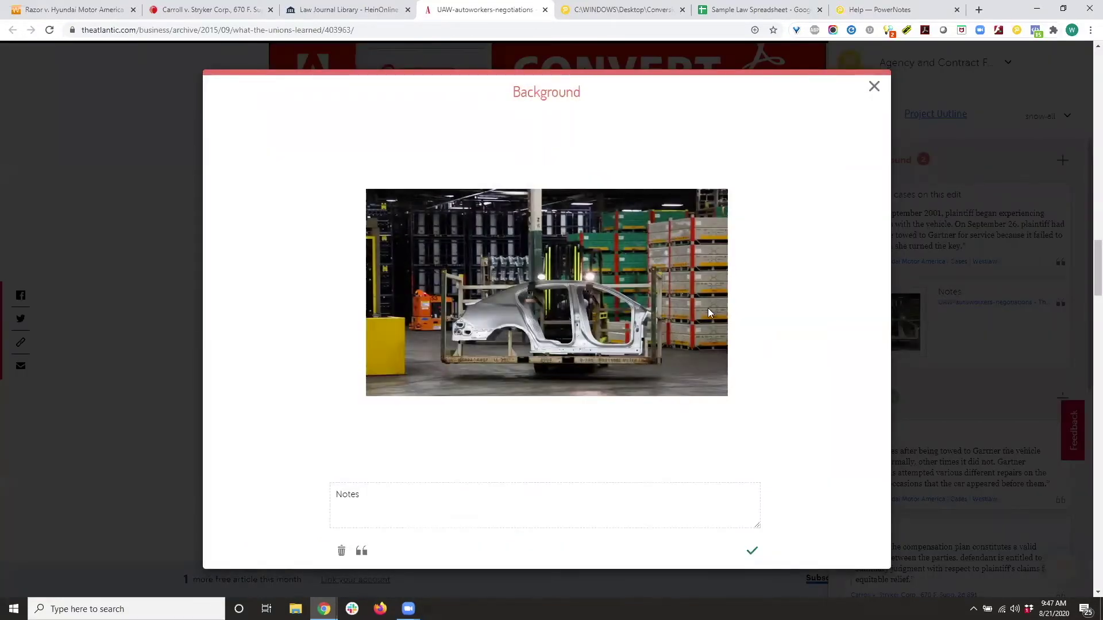
left_click(874, 86)
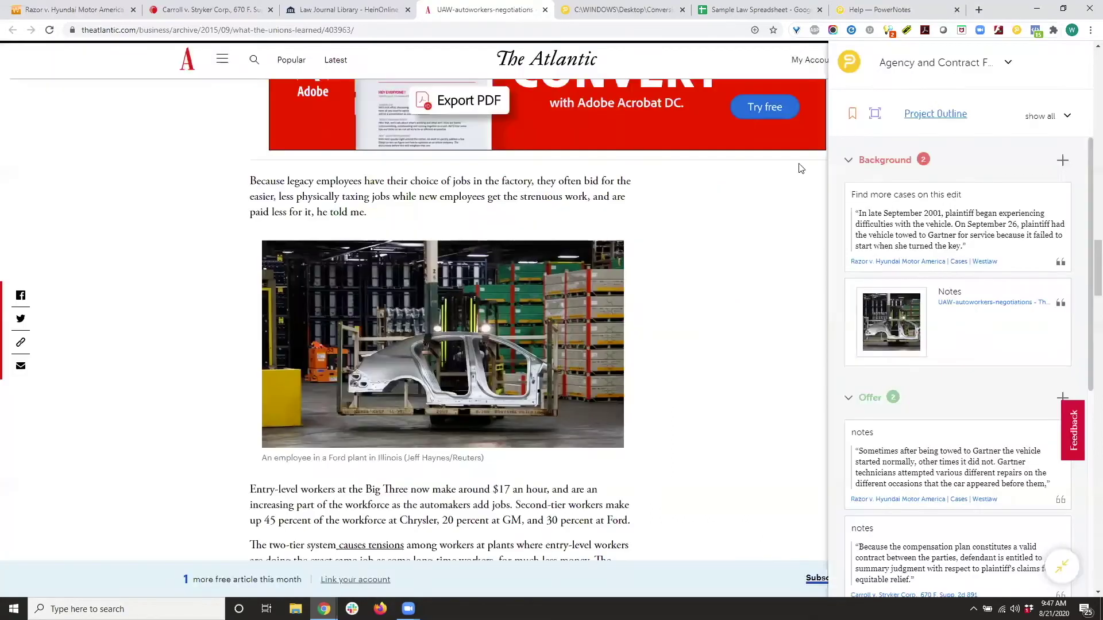
Capture a screenshot of the UAW and General Motors handshake photo with its caption under Offer, with the note "notes"
scroll(730, 317, "up", 9)
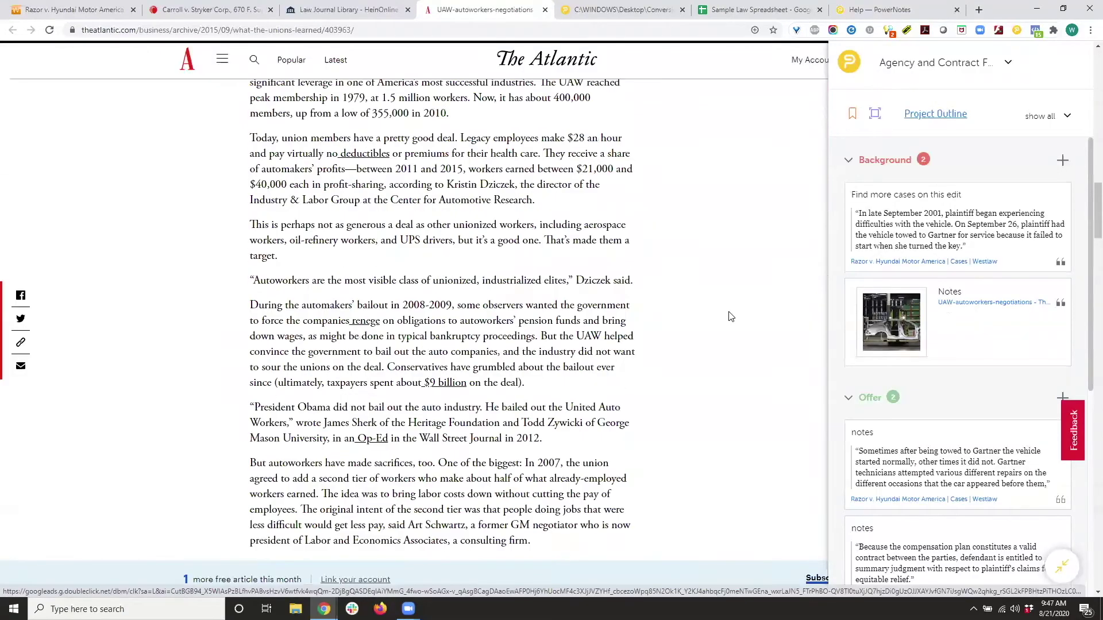
scroll(730, 317, "up", 7)
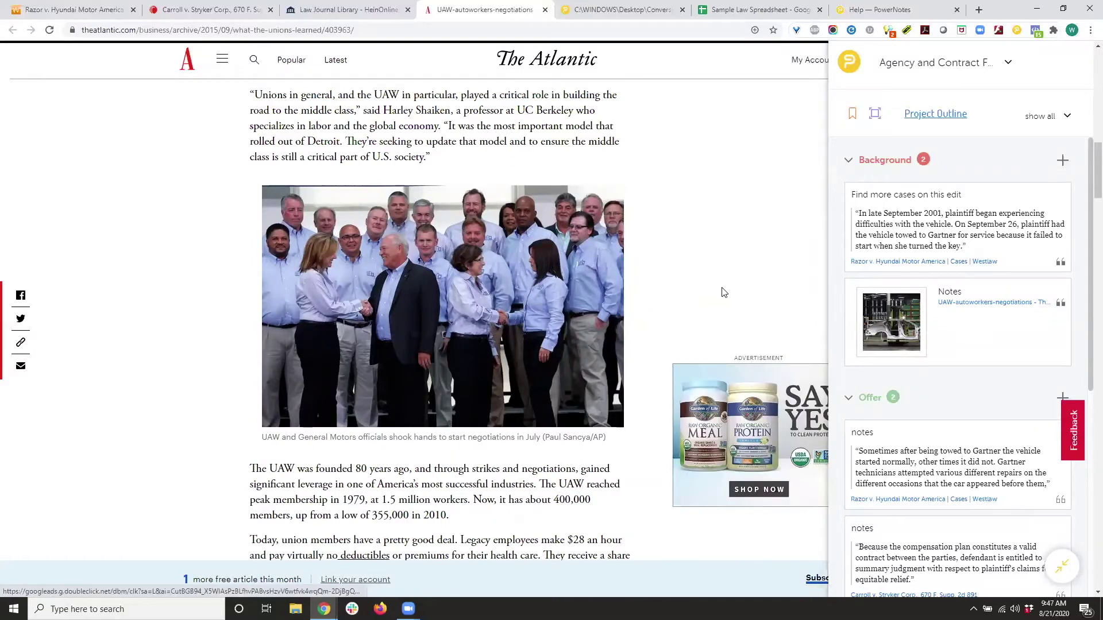
left_click(874, 115)
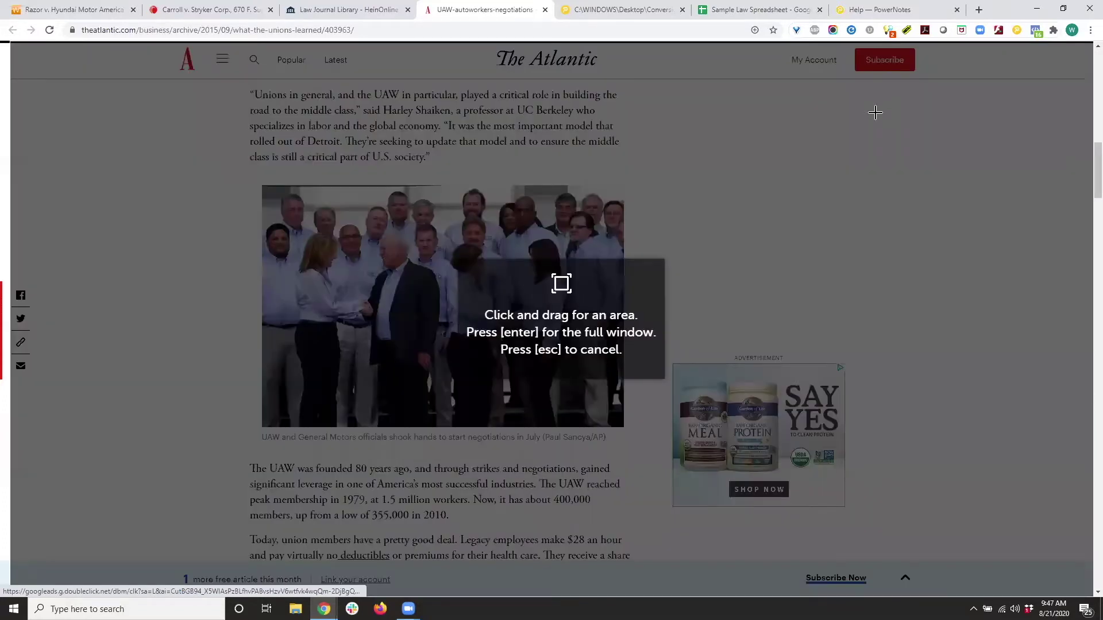
mouse_move(253, 175)
left_mouse_down()
mouse_move(314, 250)
mouse_move(486, 408)
mouse_move(591, 451)
mouse_move(622, 450)
left_mouse_up()
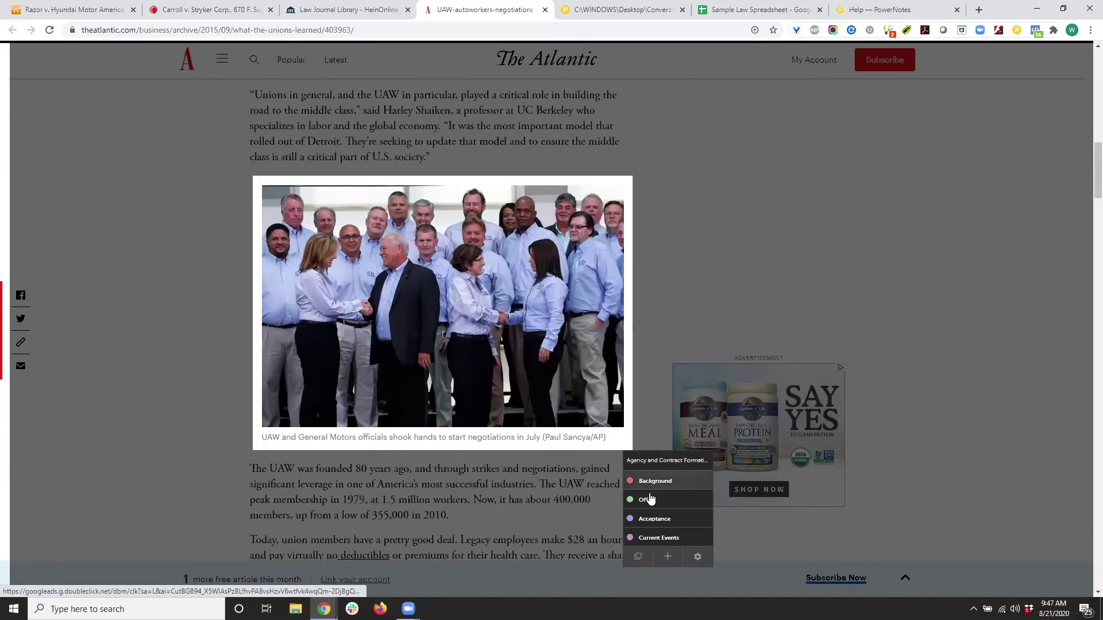
left_click(646, 500)
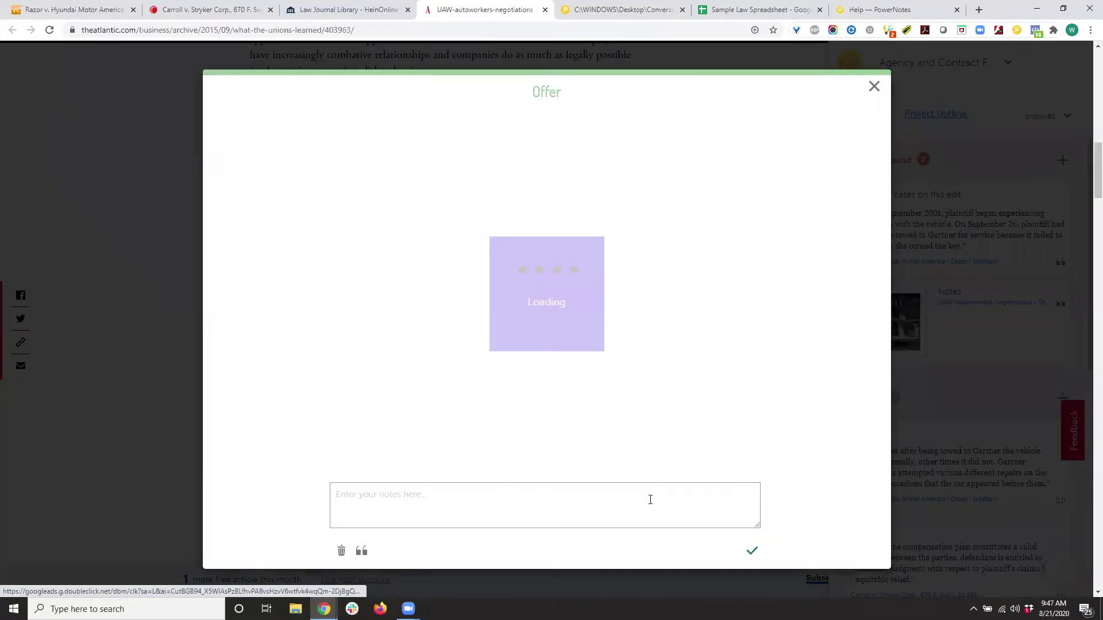
type("notes")
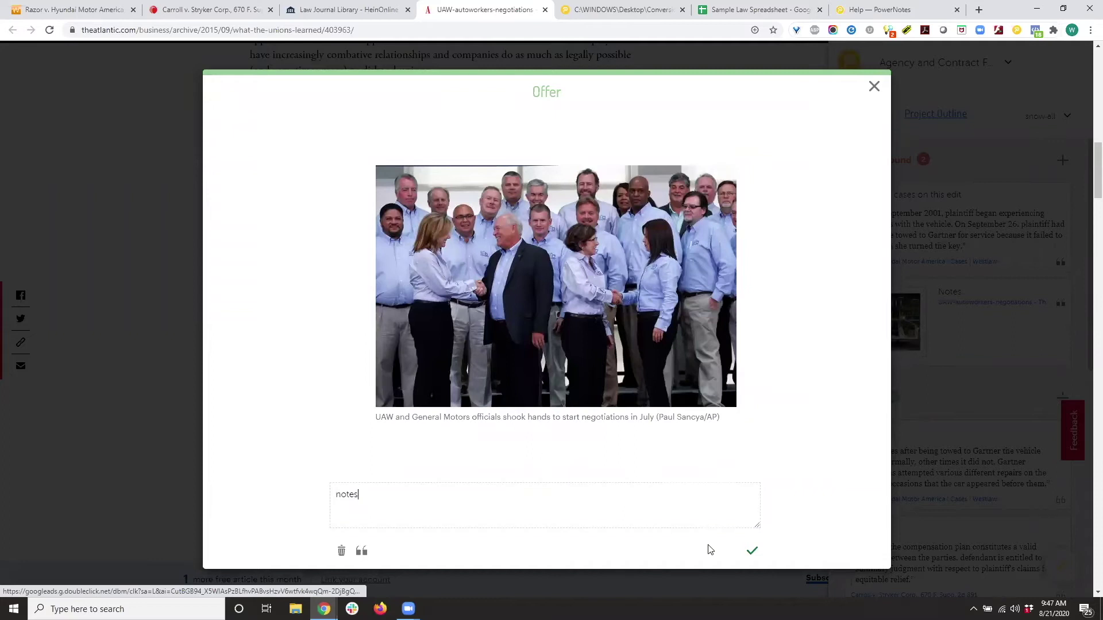
left_click(750, 552)
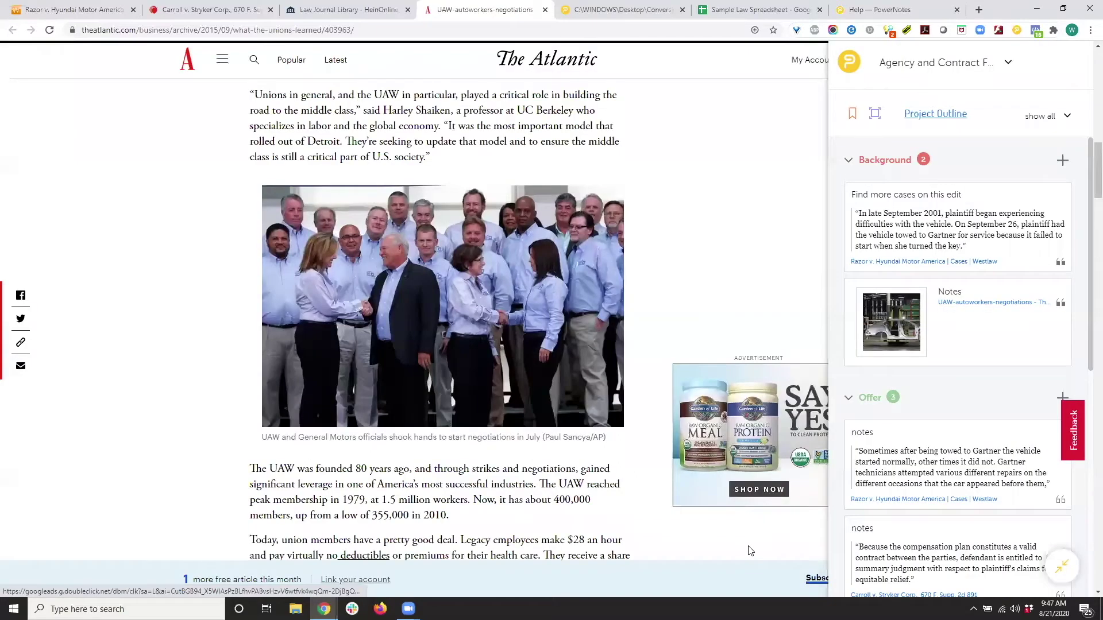
View the saved UAW and General Motors handshake screenshot under Offer enlarged, and close it
scroll(919, 367, "down", 5)
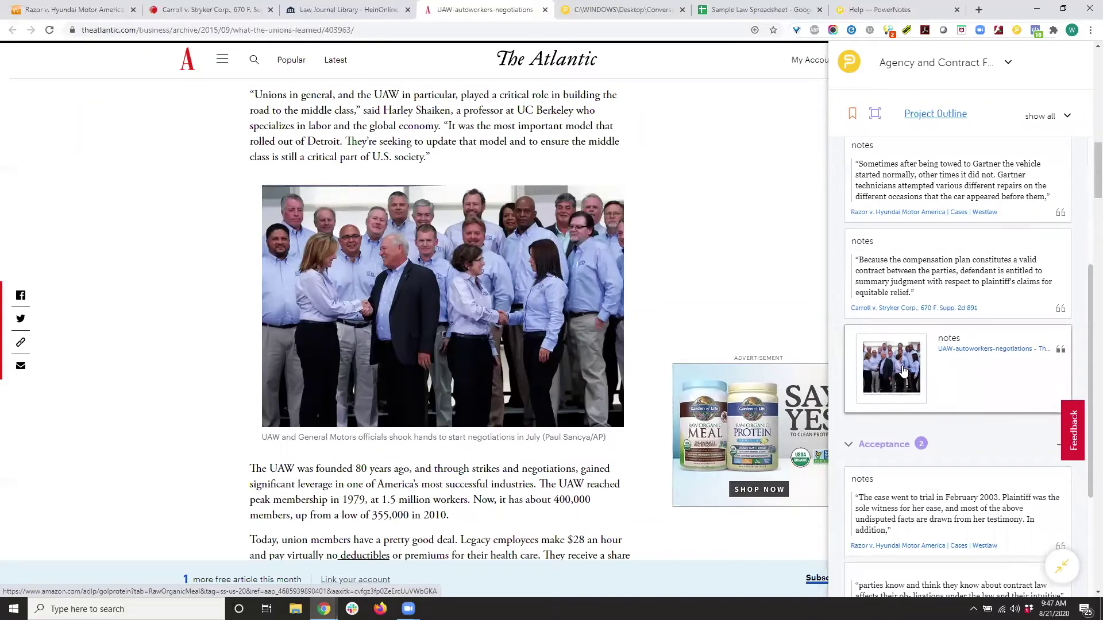
left_click(903, 371)
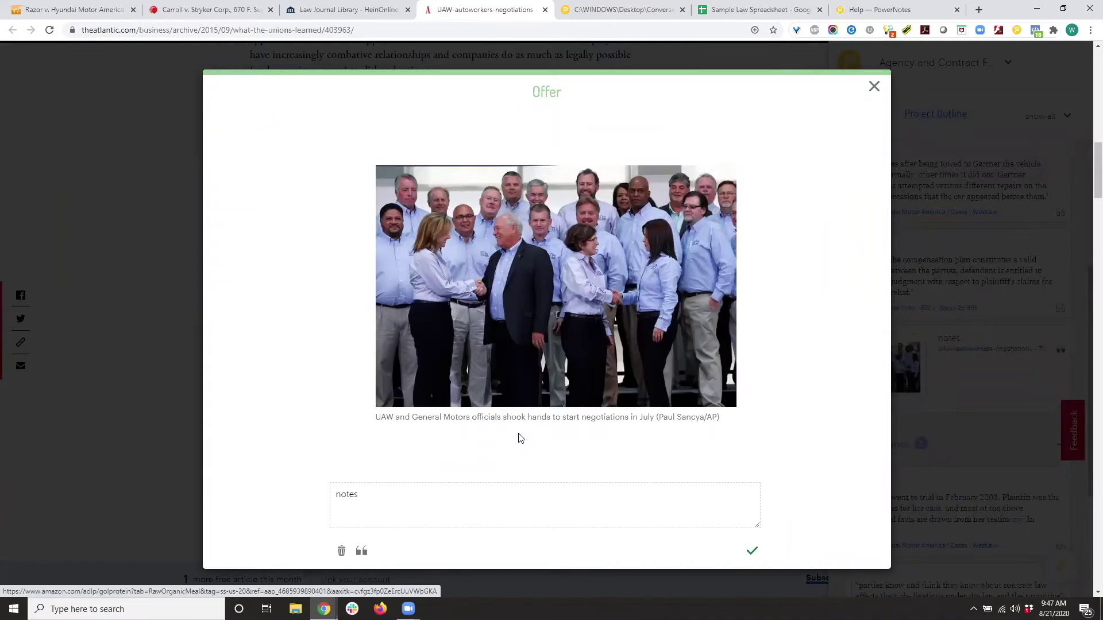
left_click(873, 87)
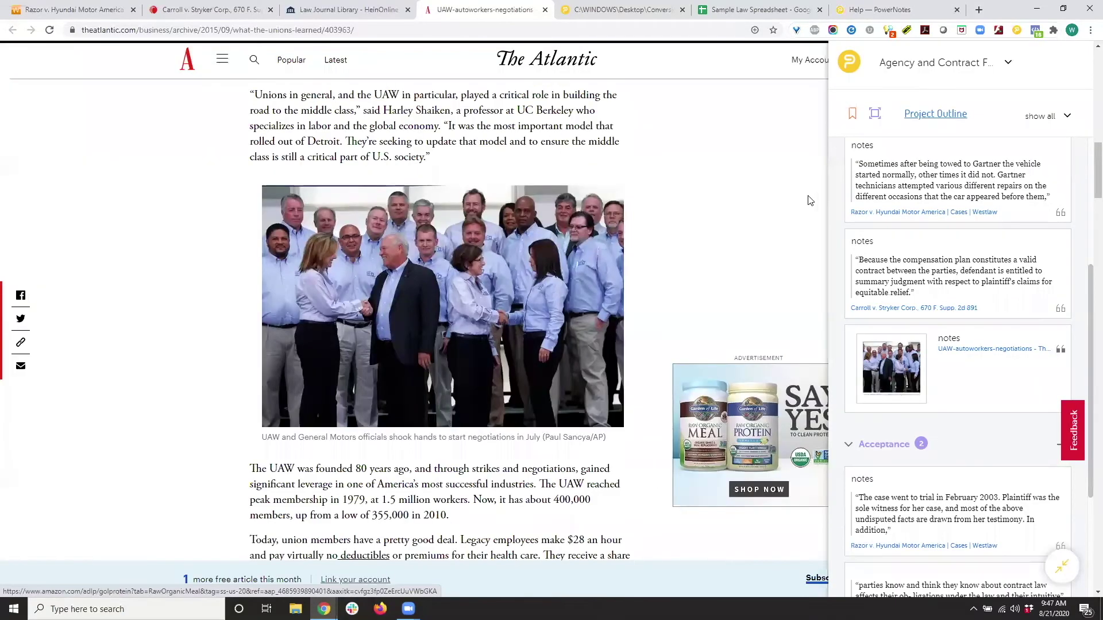
In the contract law PDF, save the Introduction's opening sentence under Acceptance with the note "notes"
left_click(621, 17)
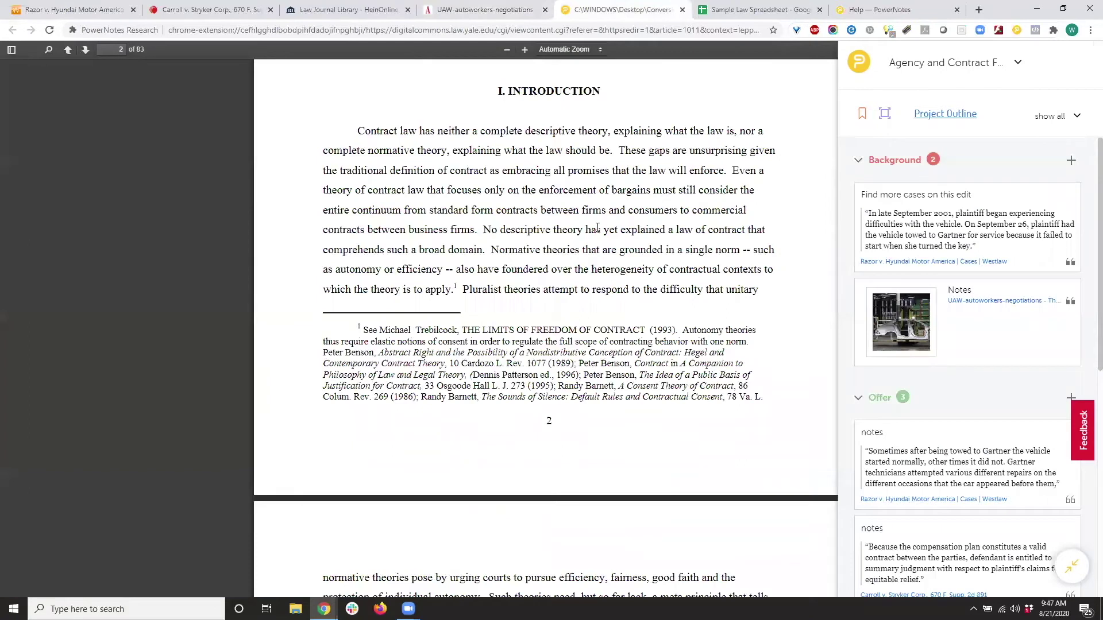
left_click_drag(366, 132, 607, 152)
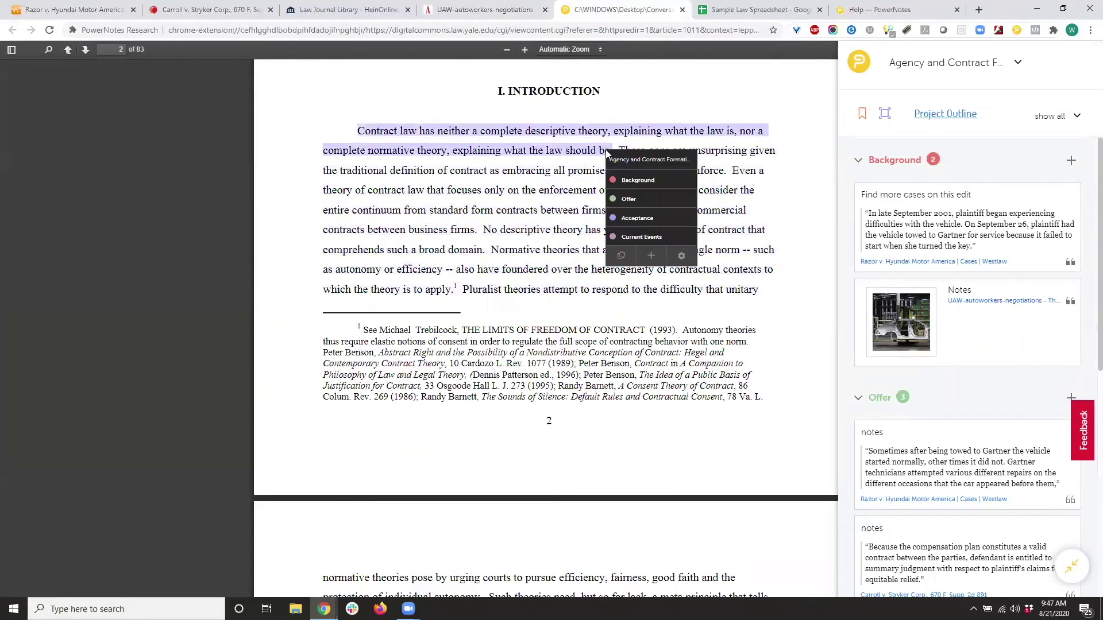
left_click(645, 216)
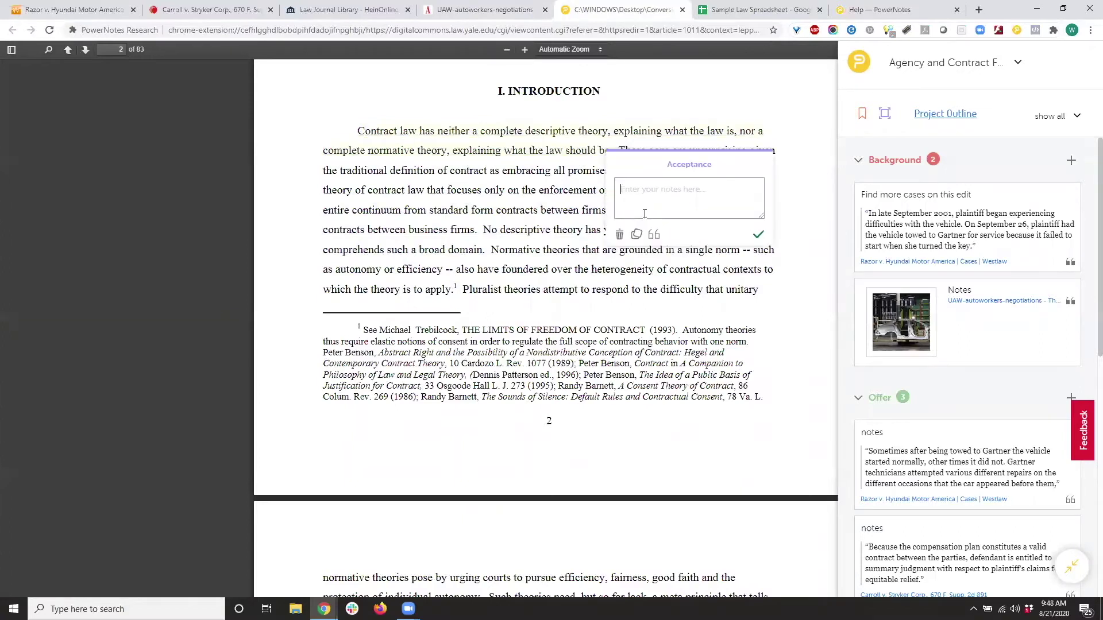
type("notes")
key("Return")
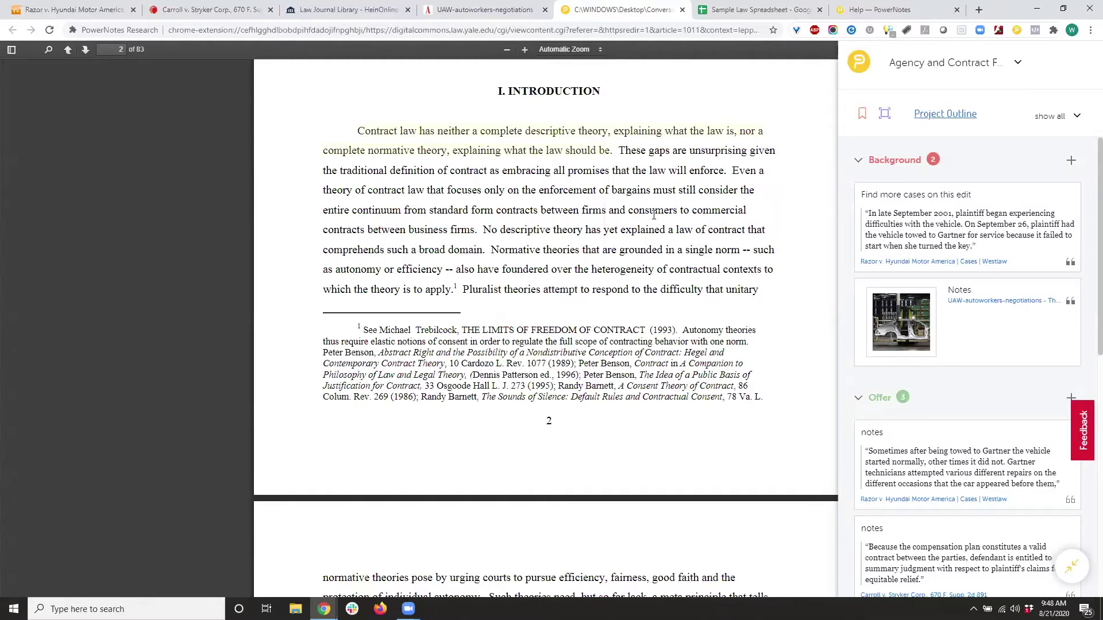
Reopen the highlighted sentence's note, check its citation details form, and close both without saving a citation
left_click(546, 133)
left_click(592, 215)
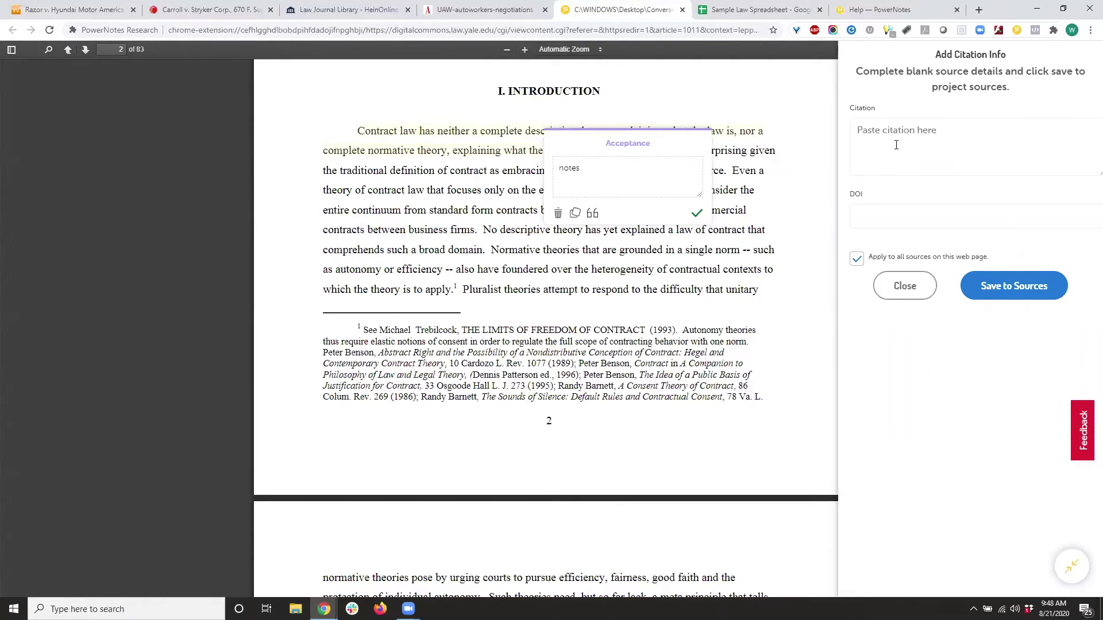
left_click(697, 213)
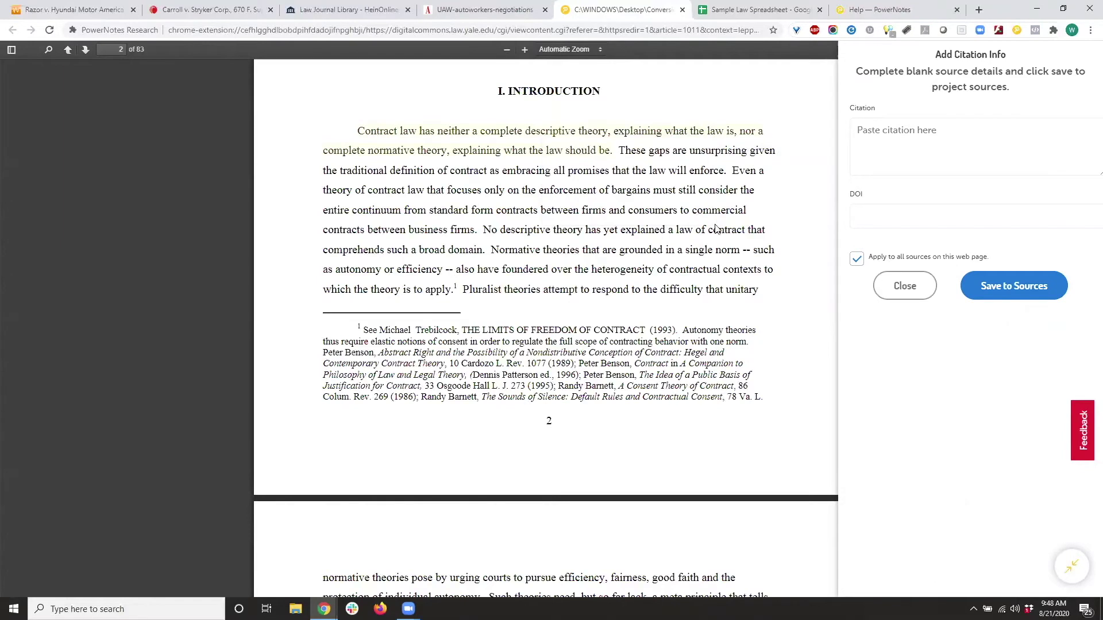
scroll(715, 229, "up", 2)
left_click(905, 285)
Bookmark the contract law PDF in the project and give the bookmark the note "notes"
scroll(733, 282, "up", 5)
scroll(734, 281, "up", 8)
scroll(734, 276, "down", 10)
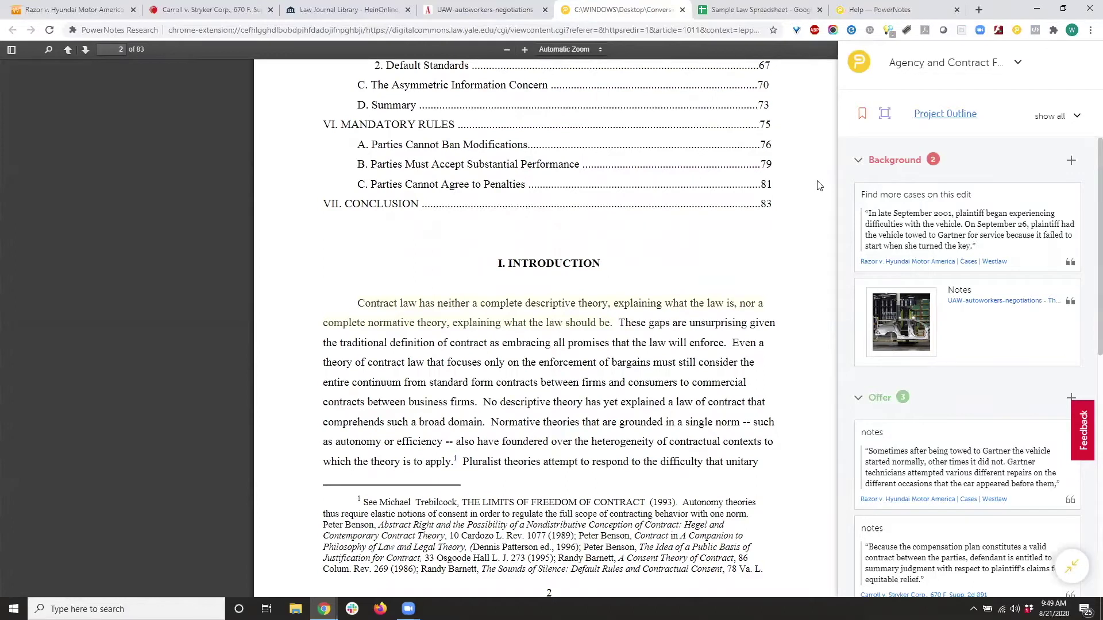
left_click(862, 118)
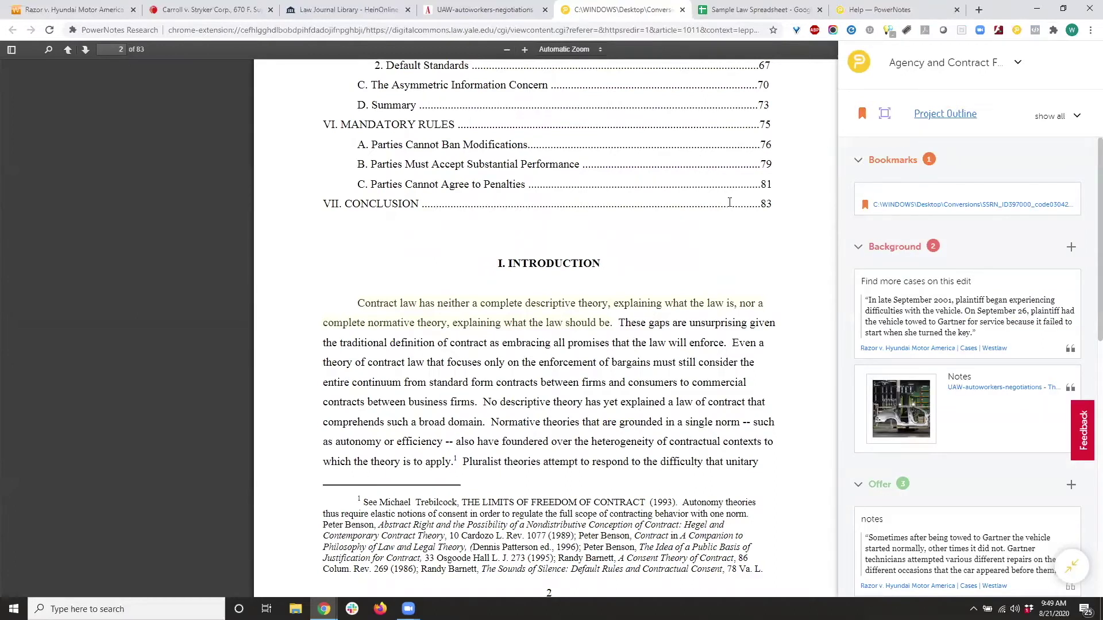
left_click(886, 194)
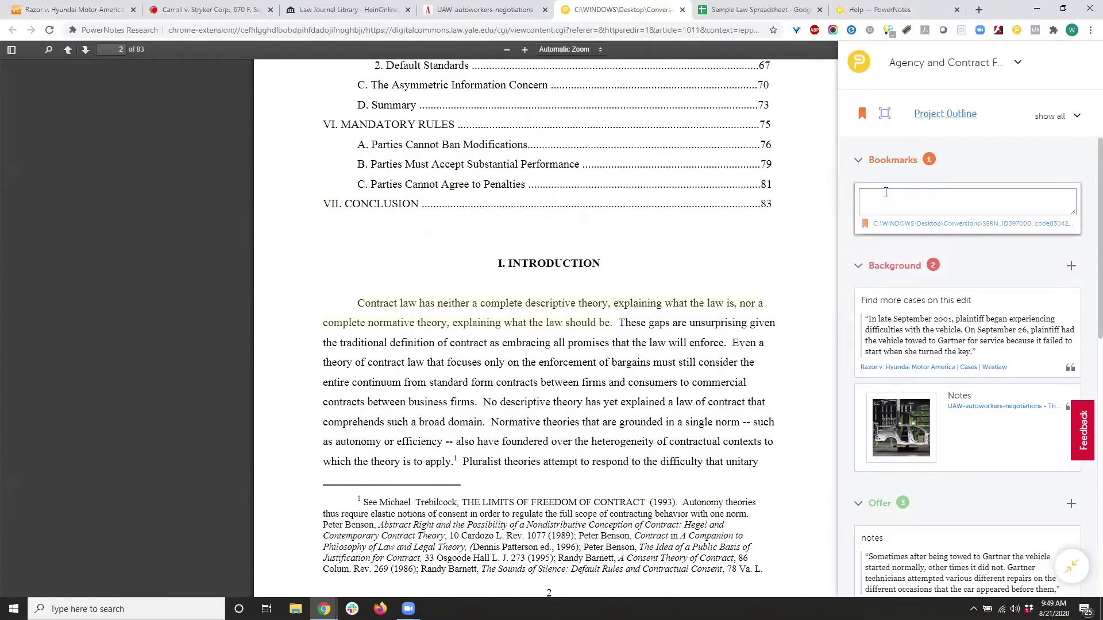
type("notes")
left_click(813, 225)
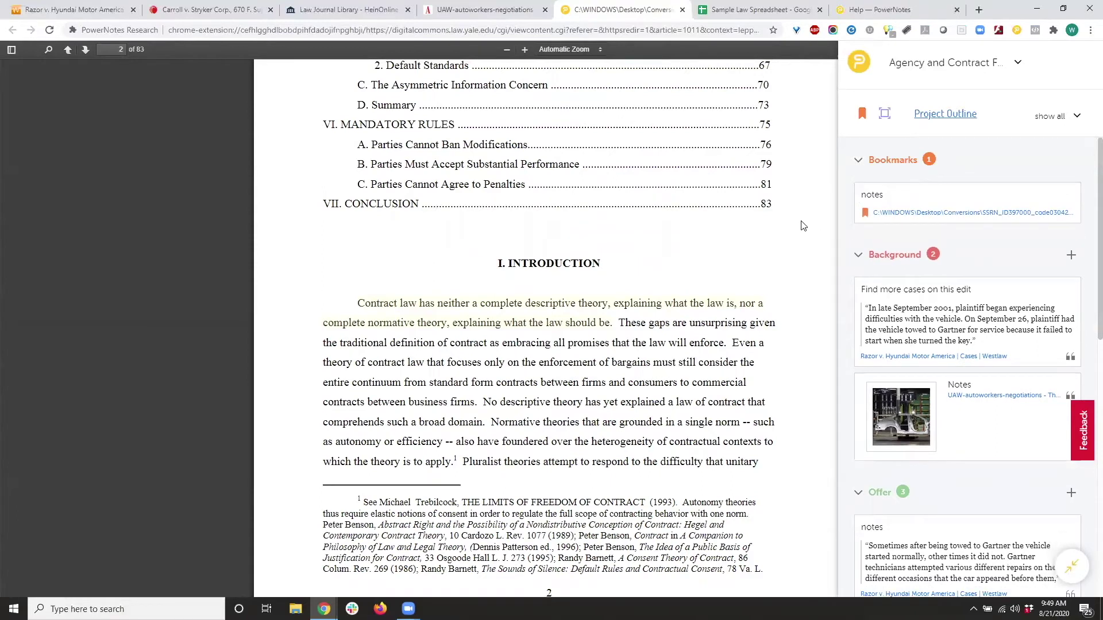
Open the note on the towed vehicle passage under Offer for editing, and close it unchanged
scroll(803, 225, "down", 3)
scroll(882, 246, "down", 3)
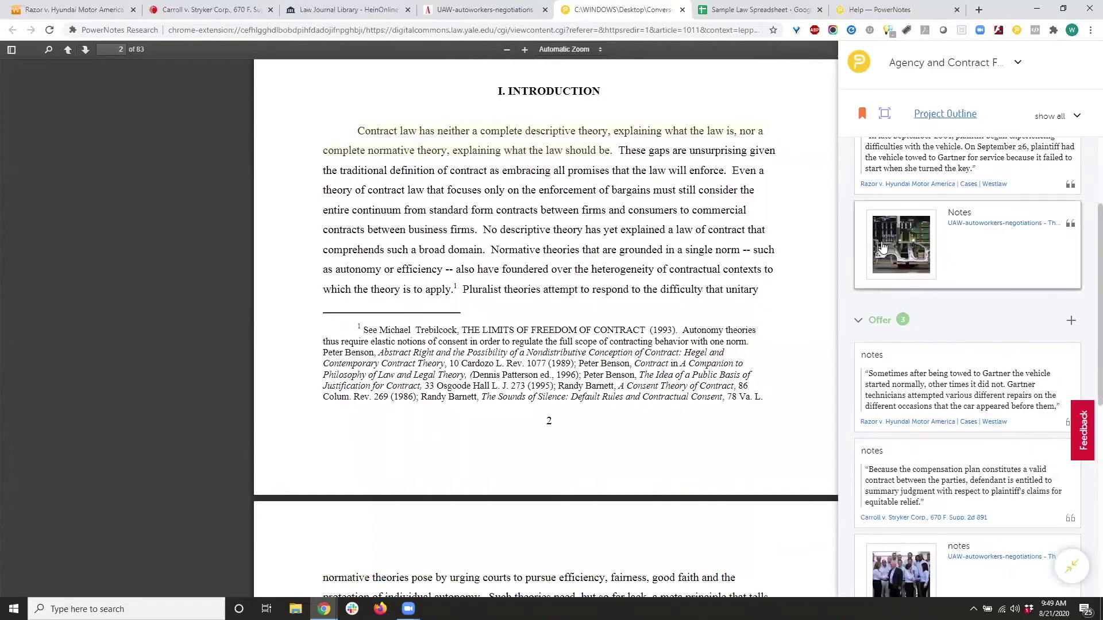
scroll(883, 246, "down", 1)
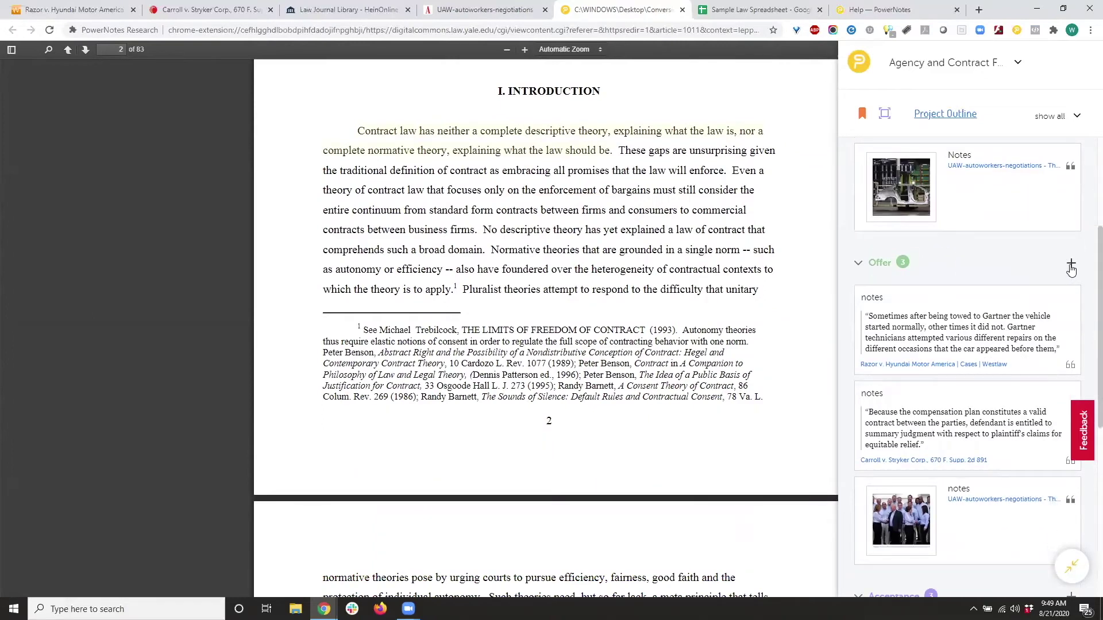
left_click(912, 295)
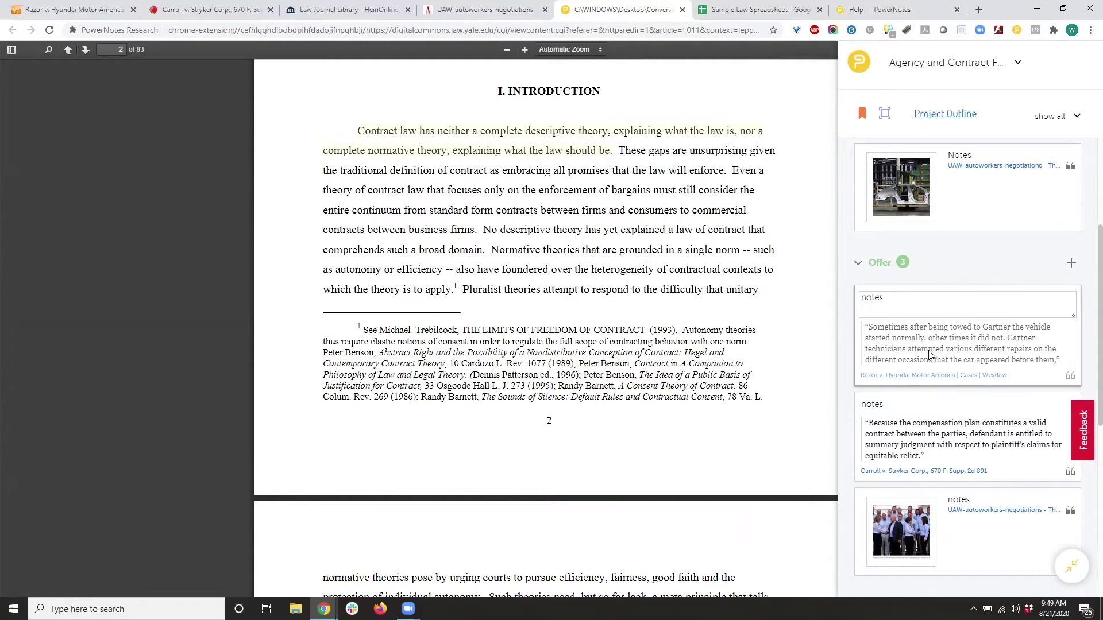
left_click(965, 280)
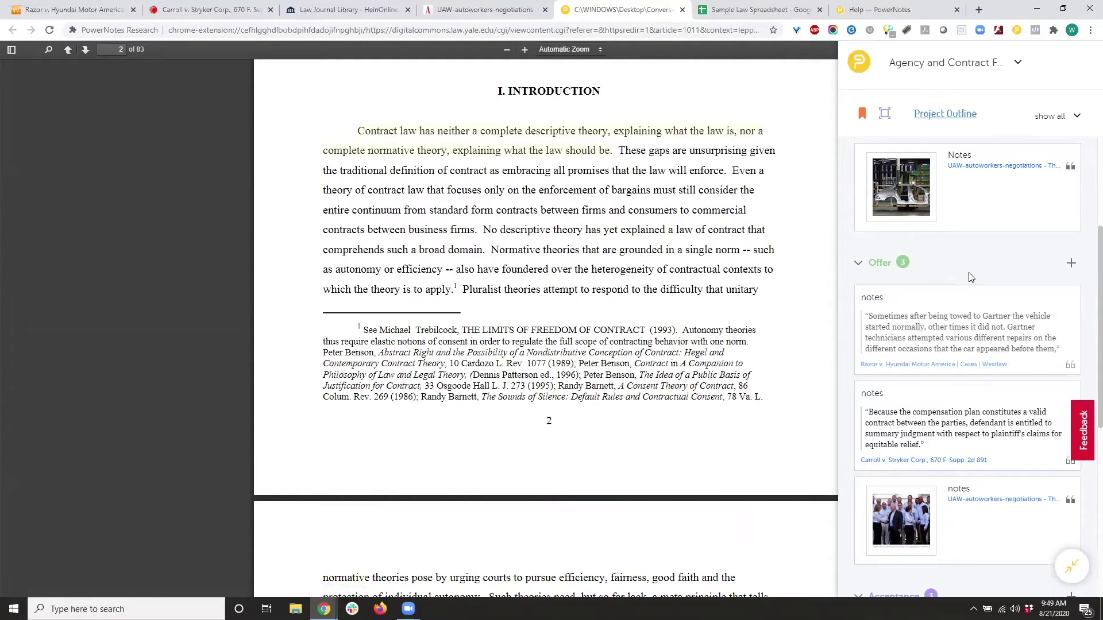
Add a standalone note reading "question for prof in class" to the Offer topic
left_click(1071, 266)
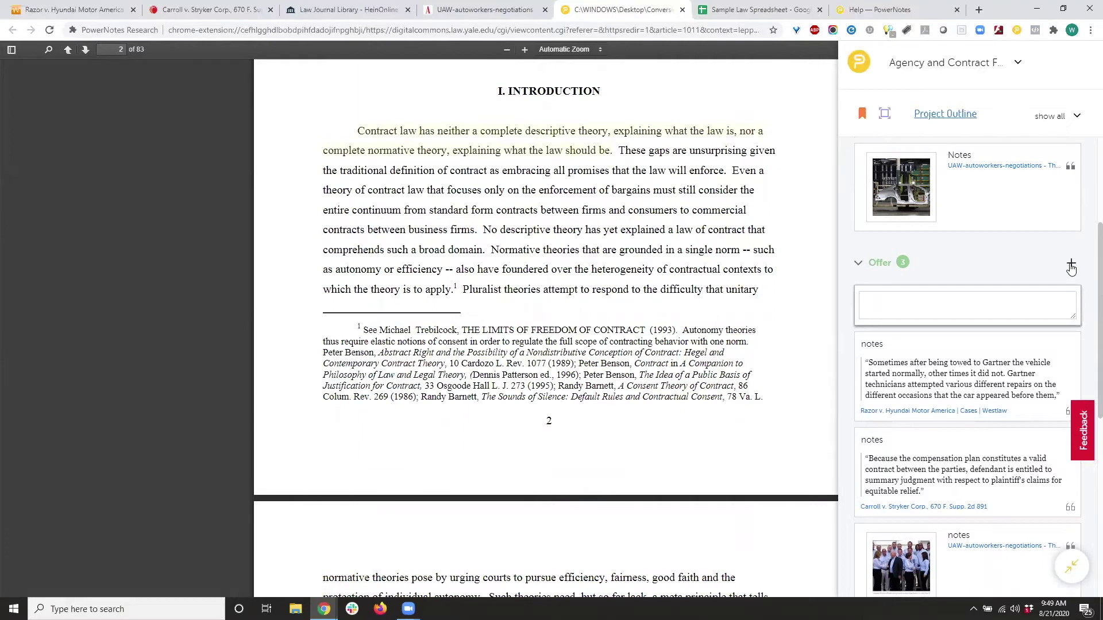
type("question for p")
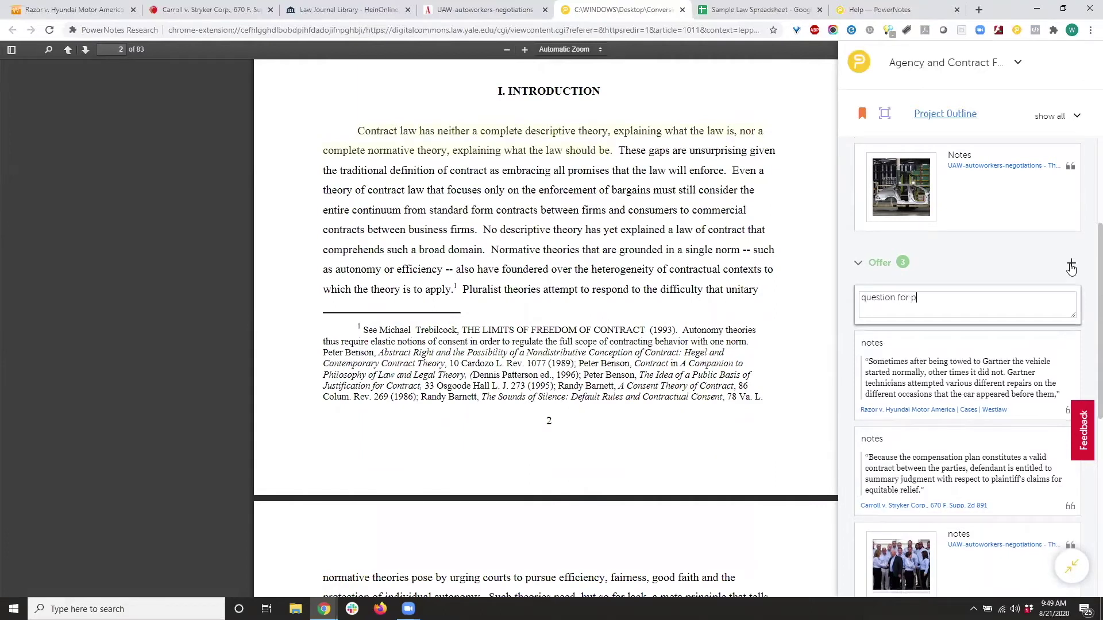
type("rof in class")
left_click(852, 303)
Add a standalone note reading "Great idea for argument" to the Acceptance topic
scroll(851, 303, "down", 5)
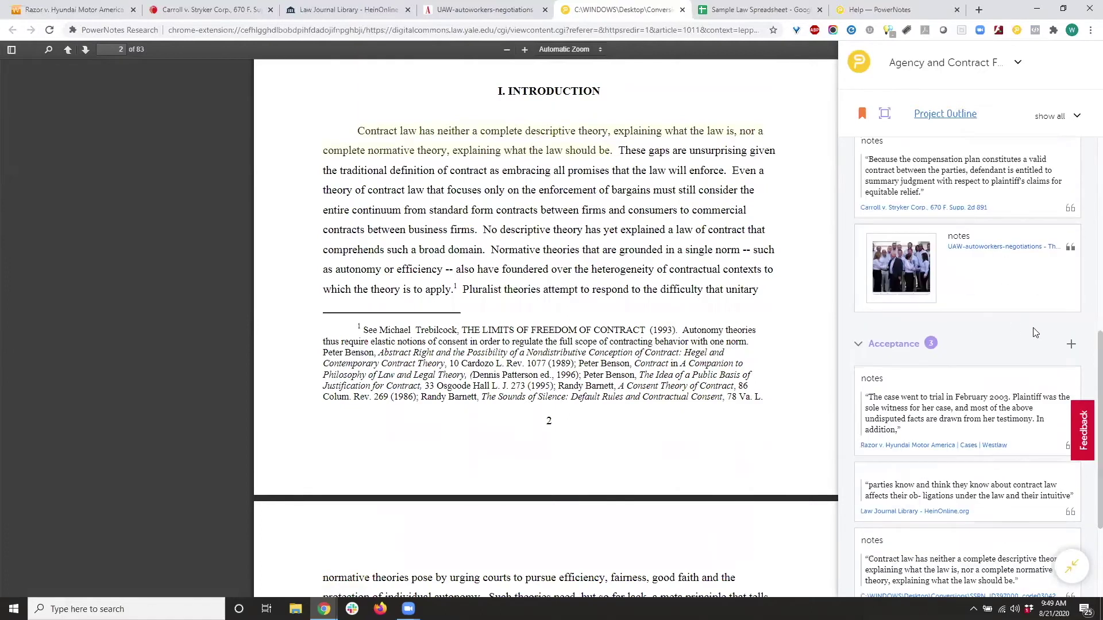
left_click(1072, 346)
type("Great id")
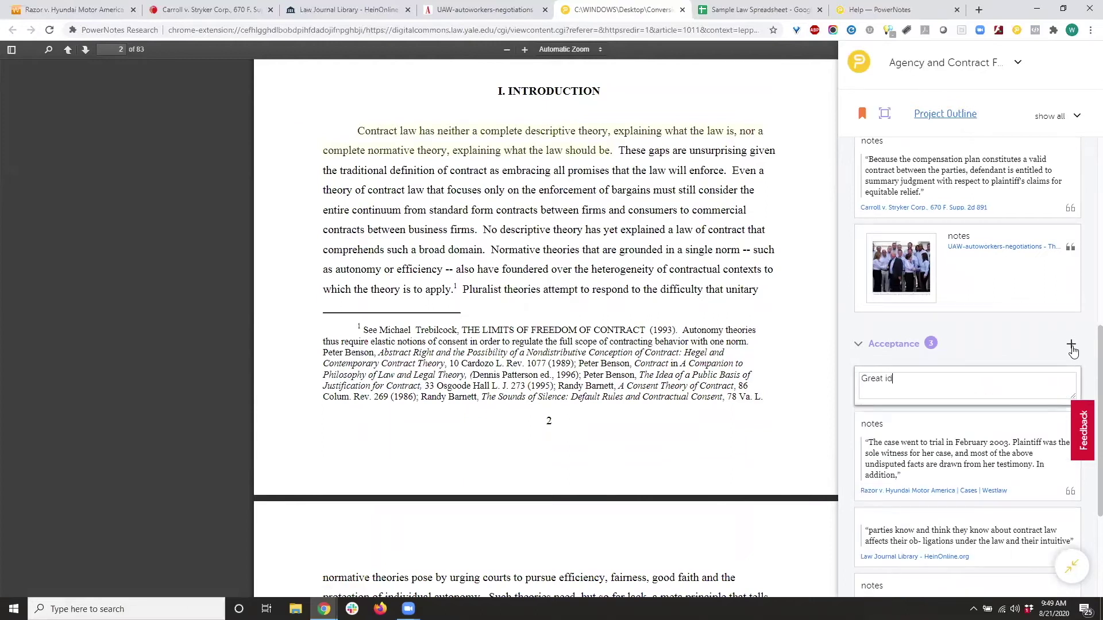
type("ea for argument")
left_click(848, 369)
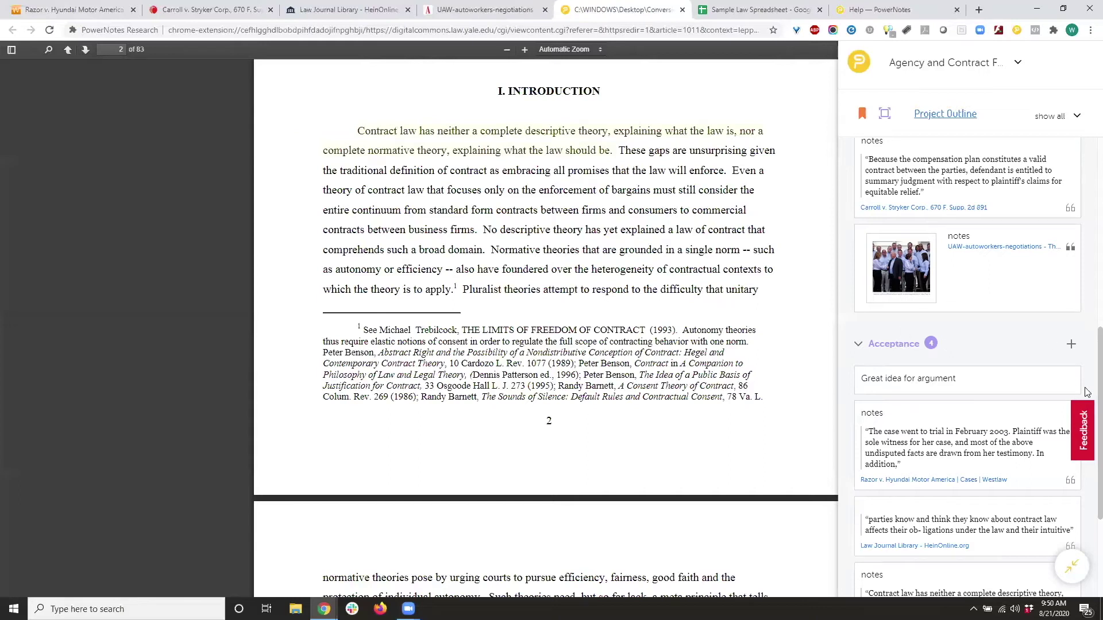
Open the feedback form for this PDF, enter "notes" as additional thoughts, and cancel without submitting
left_click(1082, 428)
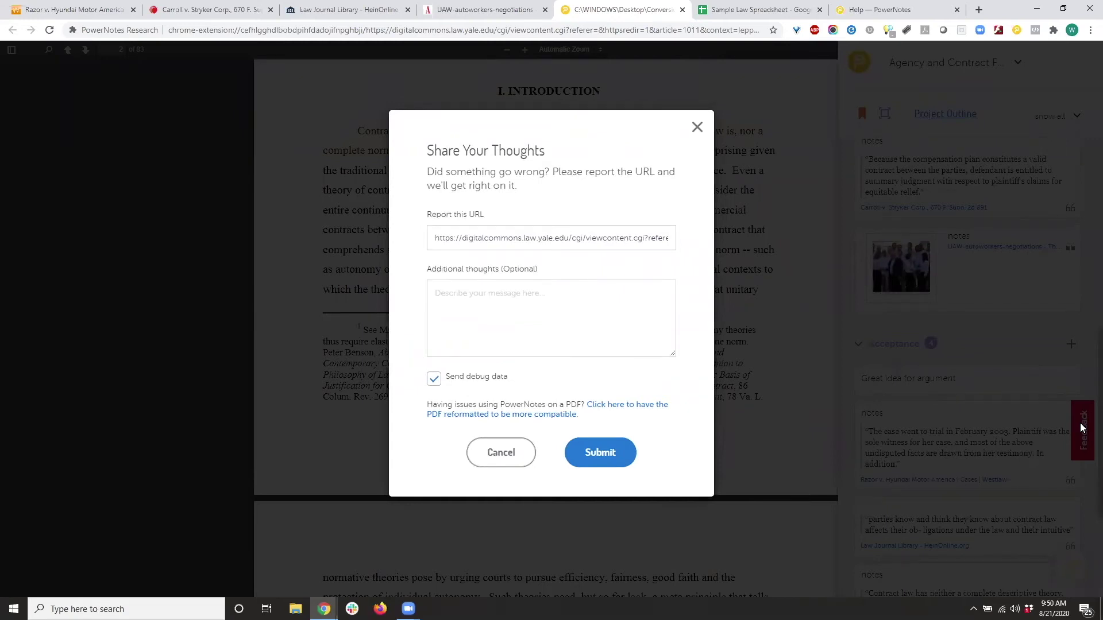
left_click(585, 310)
type("notes")
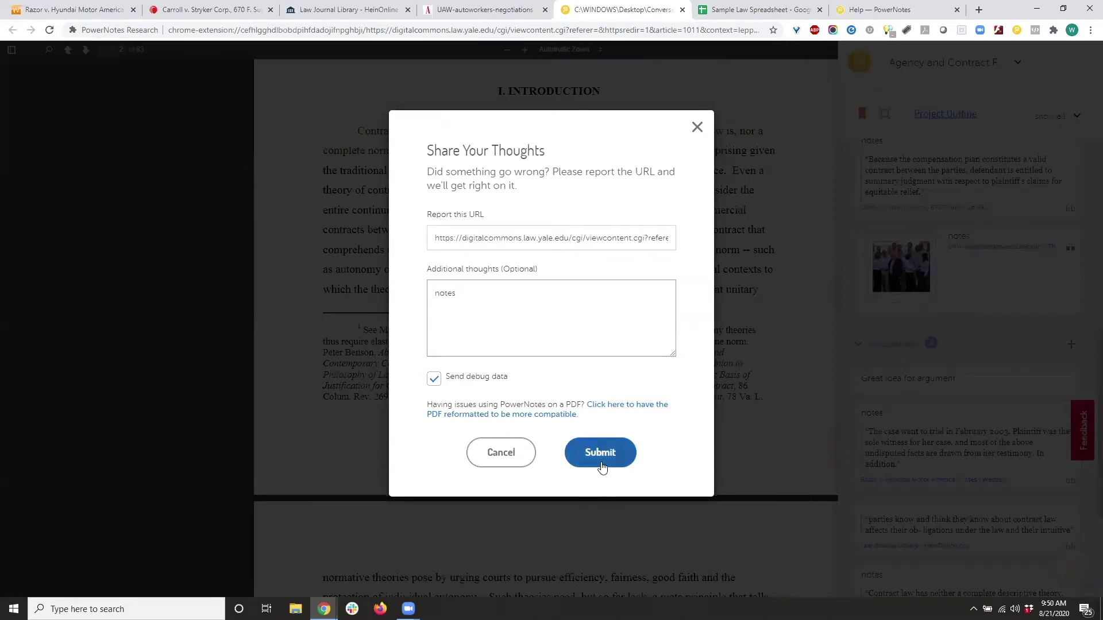
left_click(506, 457)
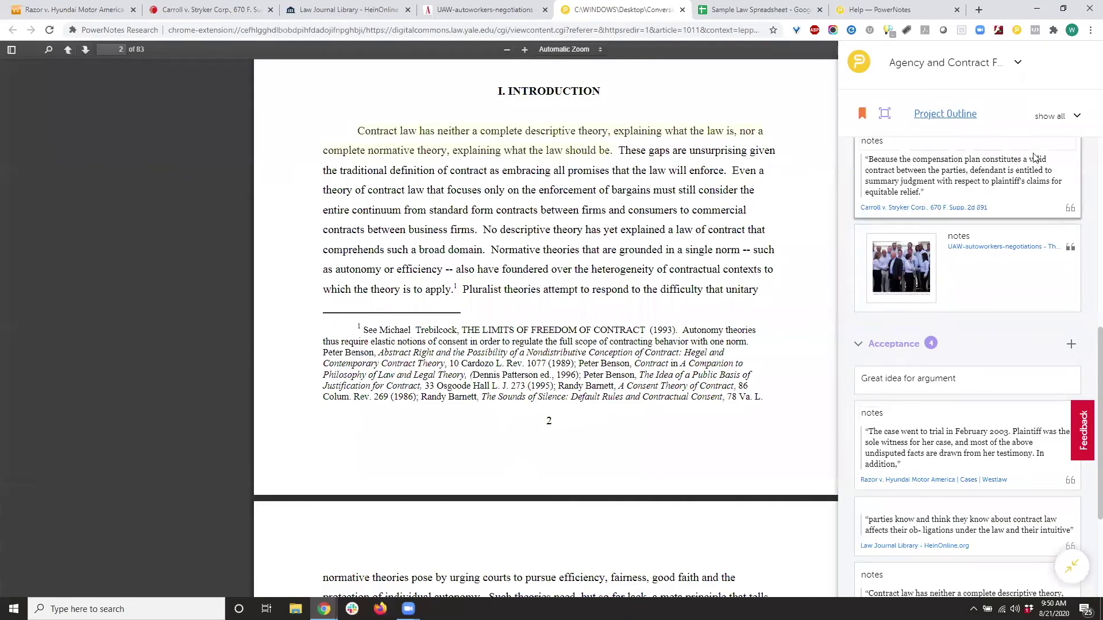
Disable PowerNotes in the browser and try selecting text in the PDF's Introduction
left_click(1017, 31)
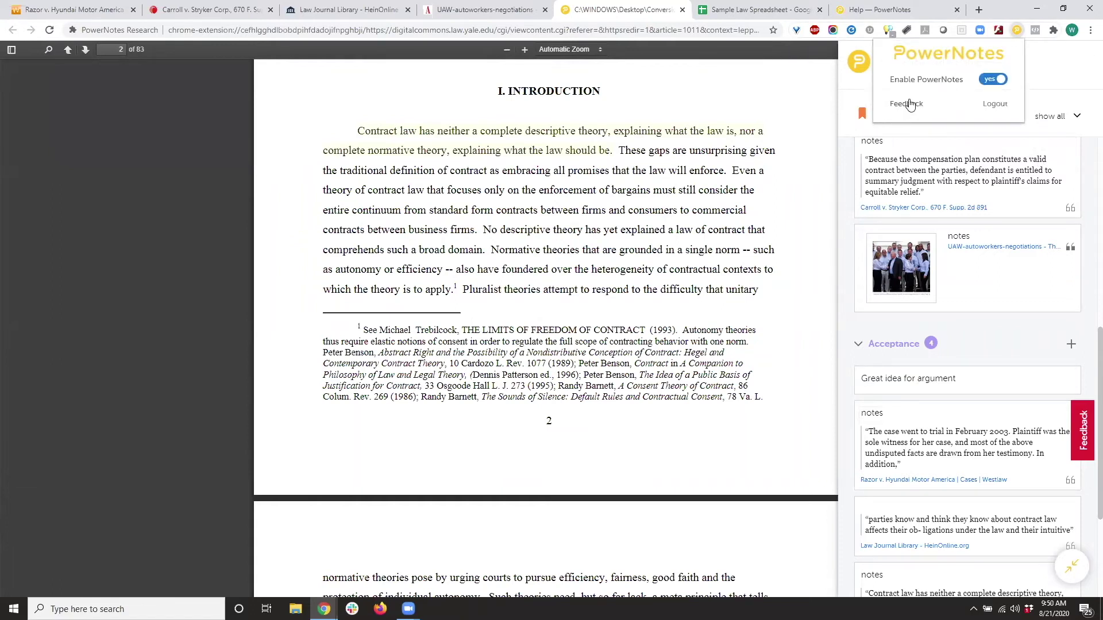
left_click(985, 84)
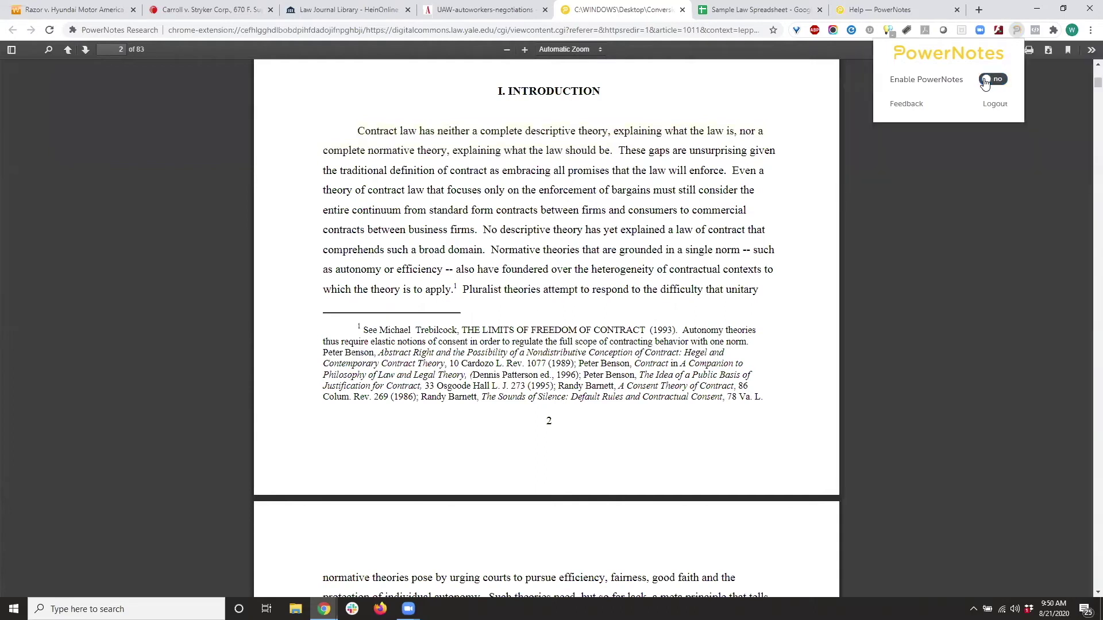
left_click(954, 258)
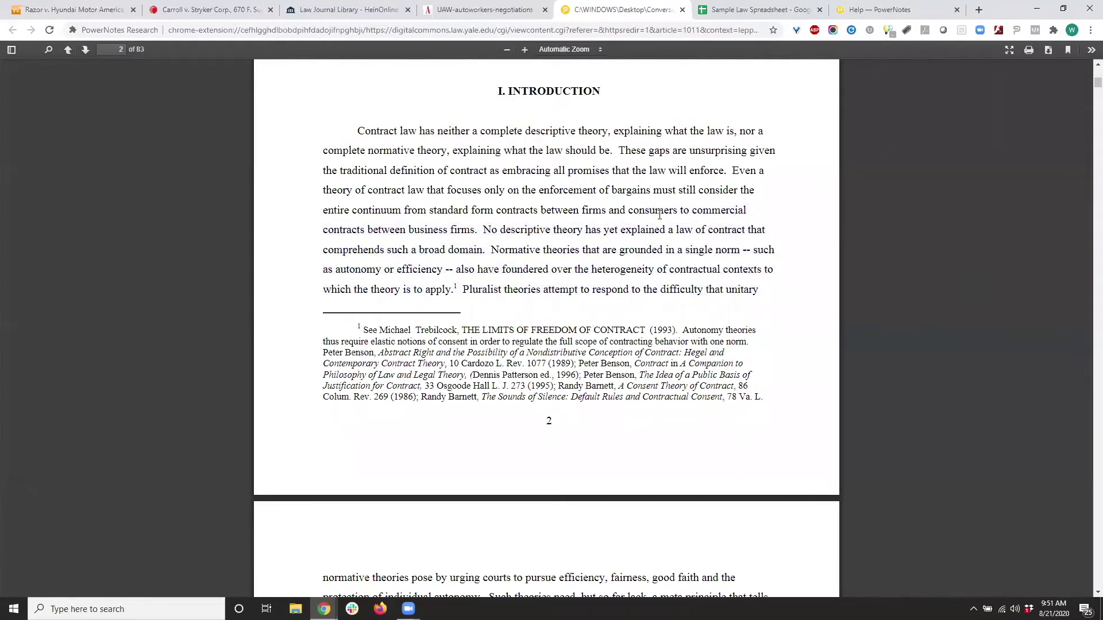
left_click_drag(665, 211, 664, 224)
left_click(688, 234)
Enable PowerNotes again and dismiss its extension settings
left_click(1016, 31)
left_click(993, 80)
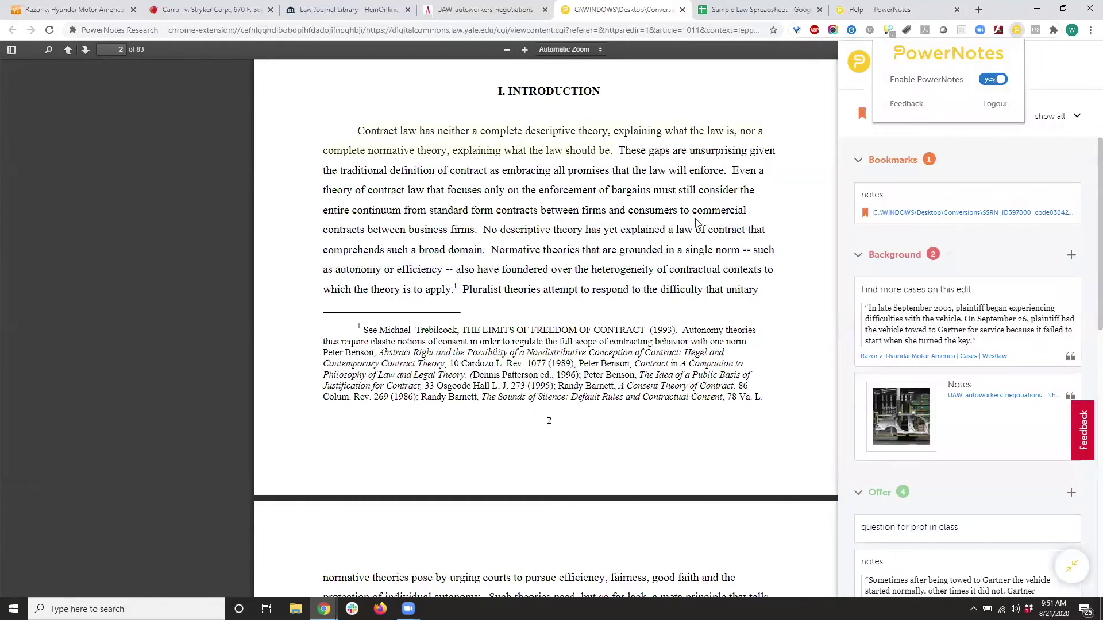
left_click(696, 222)
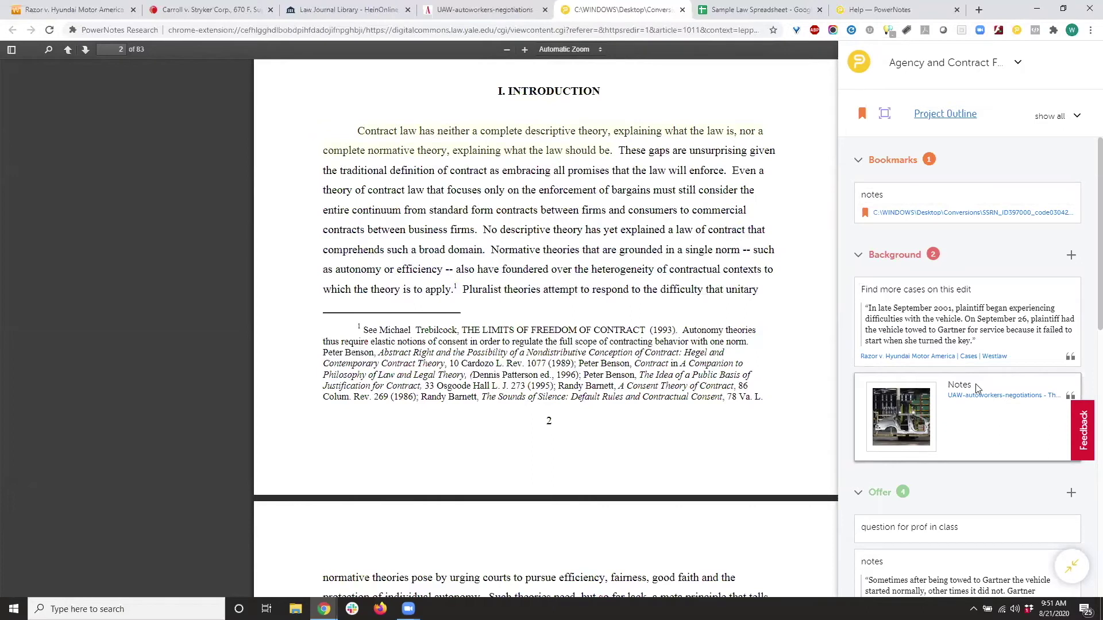
Narrow the project pane to its topic counters and widen it again to show the full entries
scroll(975, 388, "down", 4)
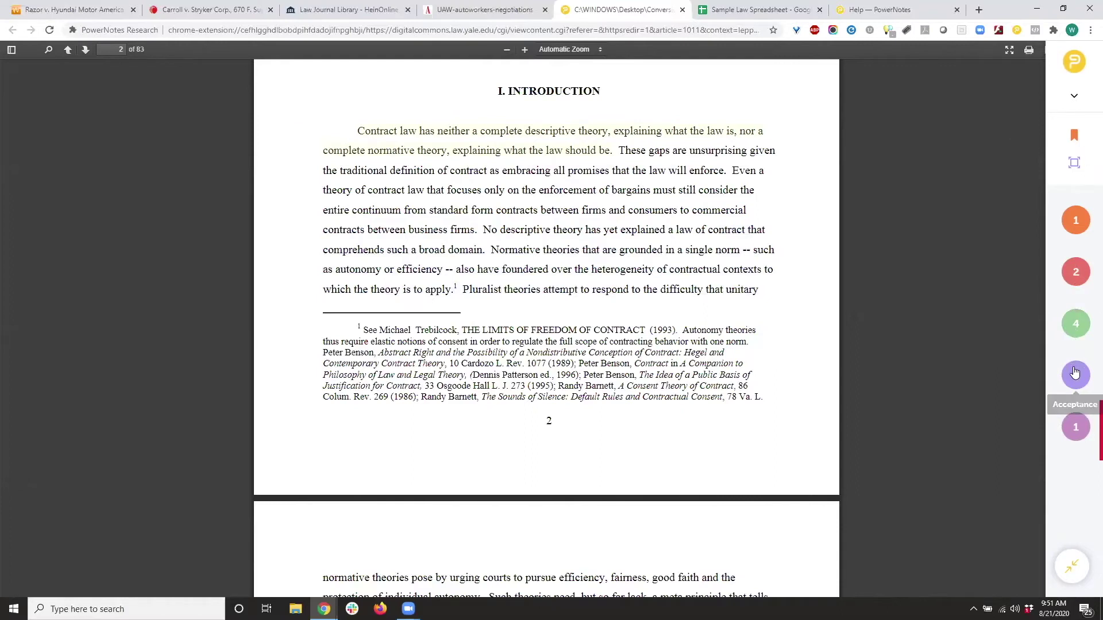
left_click_drag(1045, 364, 854, 371)
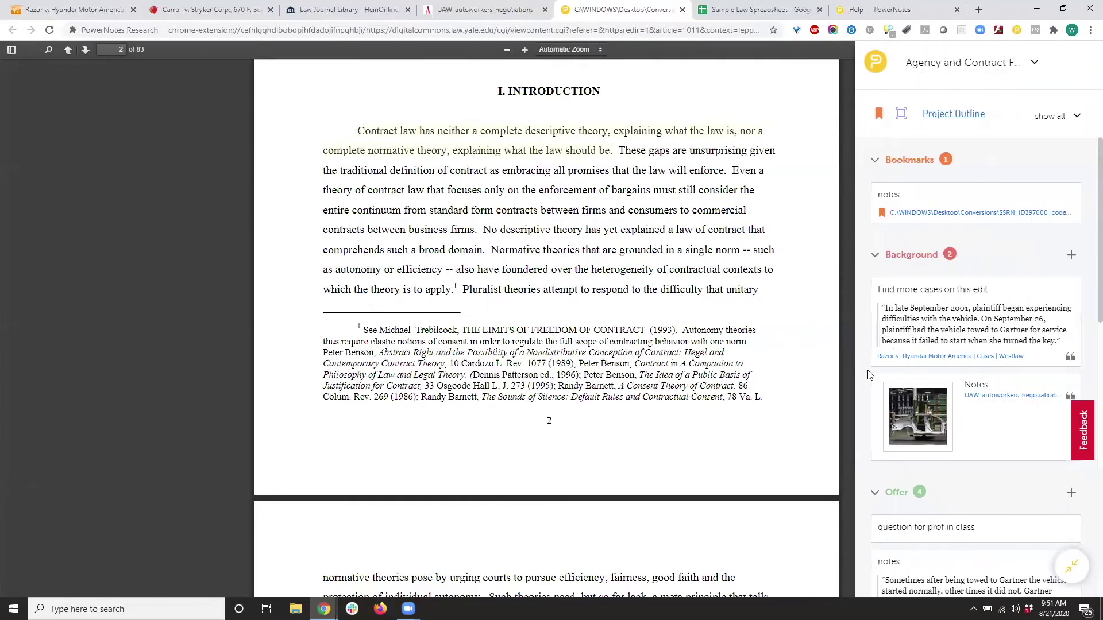
Minimize the project pane to its floating PowerNotes button, move that button, and restore the pane
left_click(1072, 569)
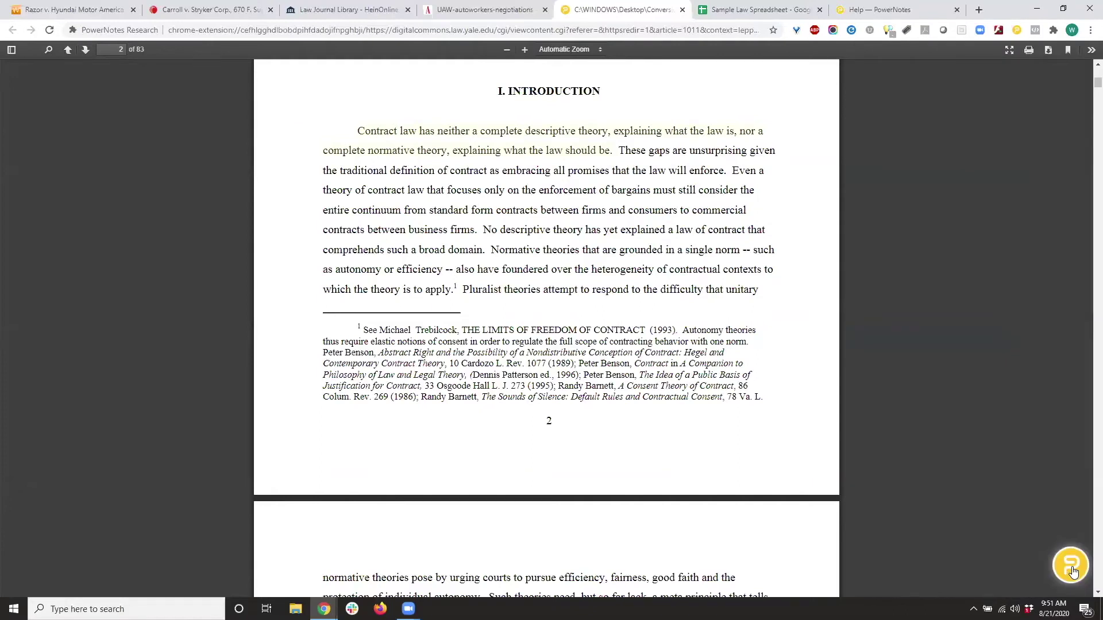
left_click_drag(1073, 568, 1020, 556)
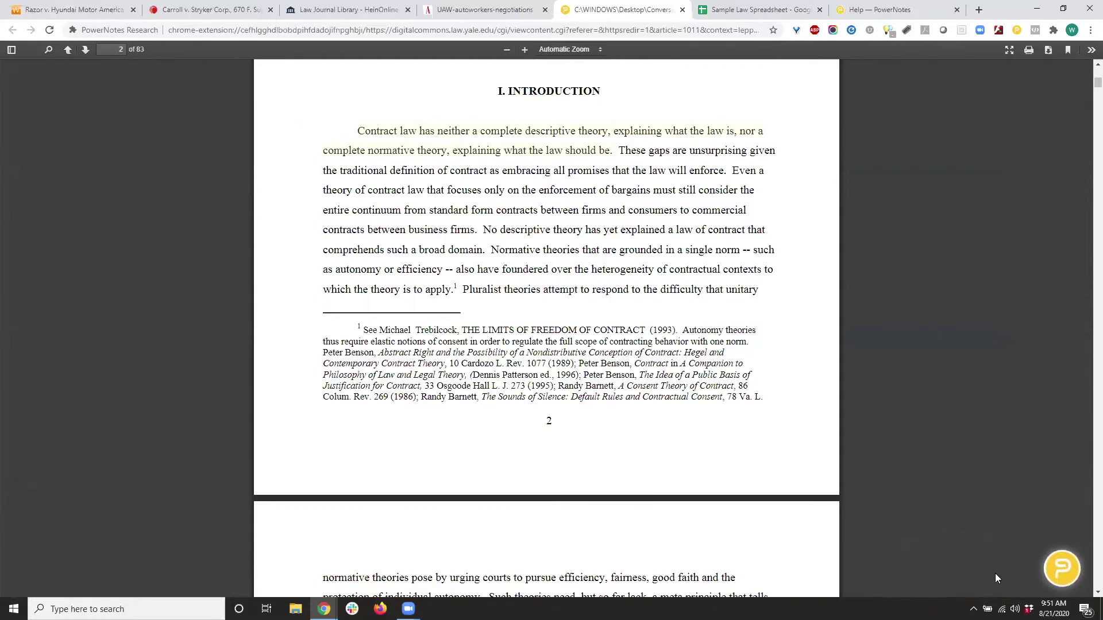
left_click(1062, 568)
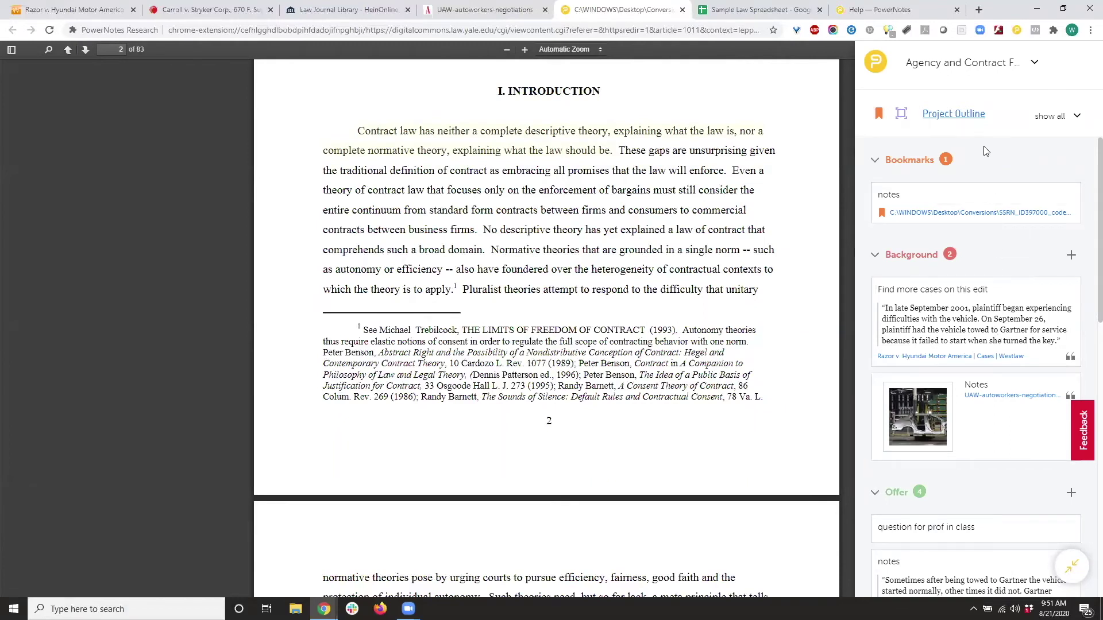
Open the project outline and review the collected entries under each of its topics
left_click(963, 116)
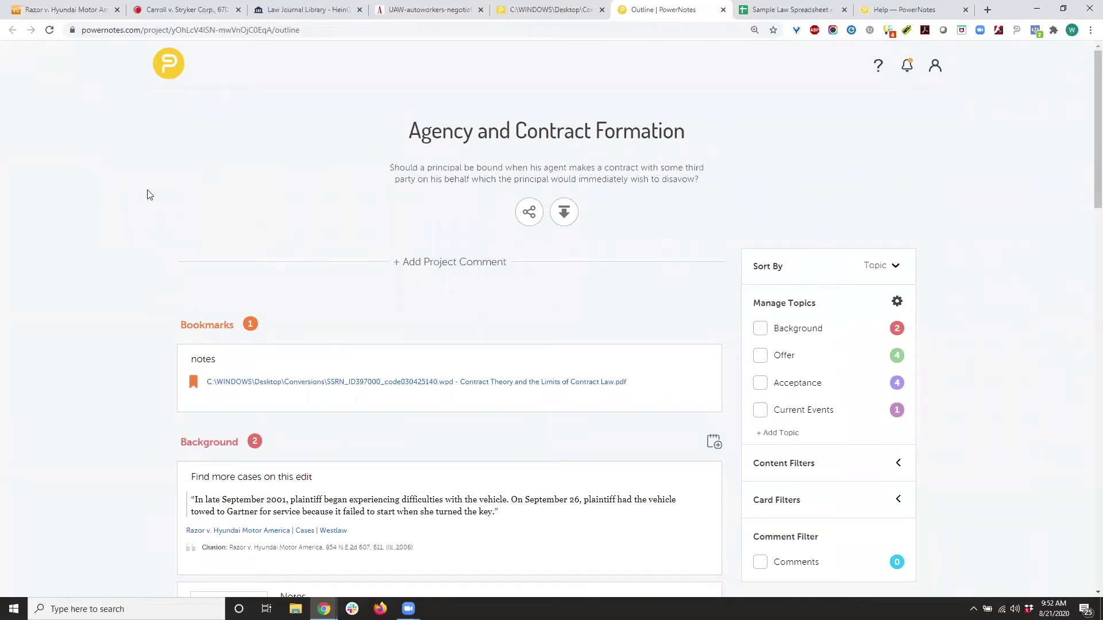
scroll(148, 197, "down", 7)
scroll(149, 197, "down", 16)
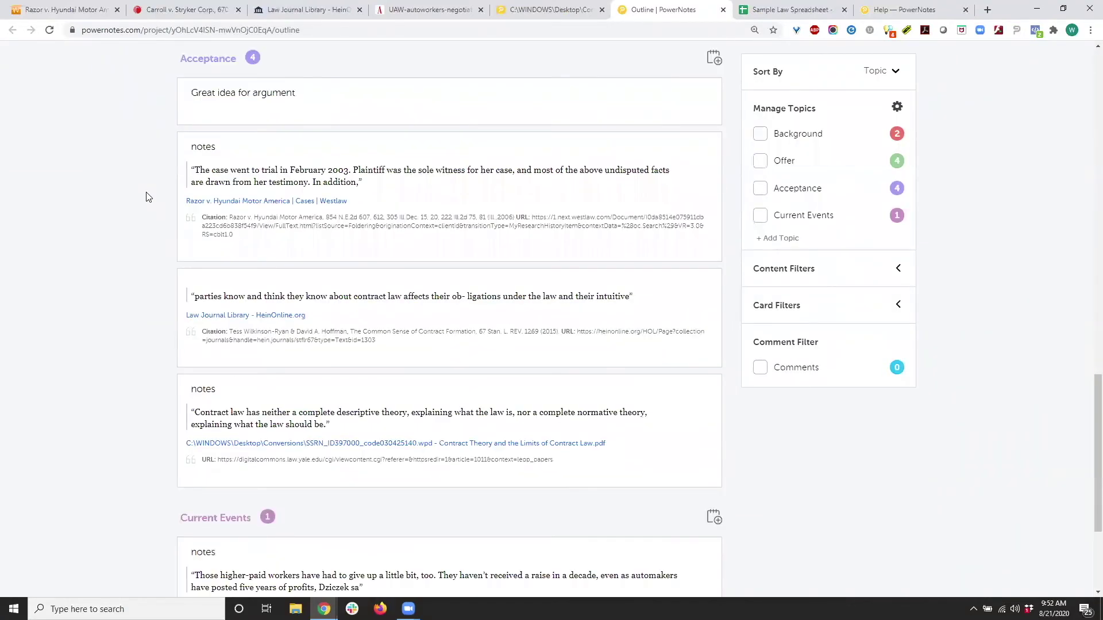
scroll(149, 197, "up", 18)
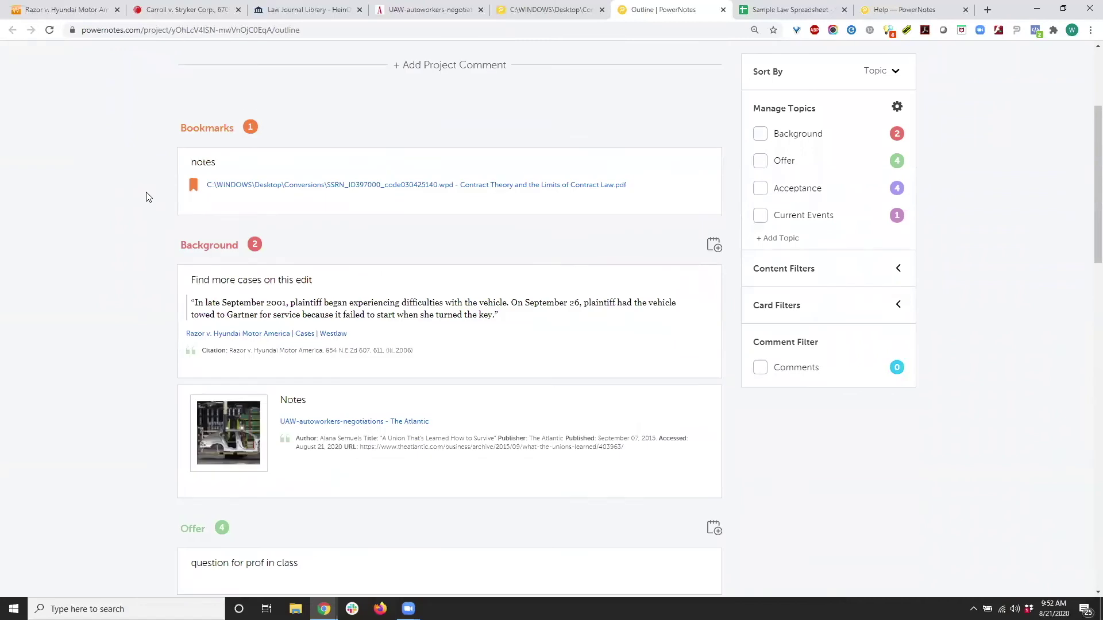
scroll(149, 196, "up", 4)
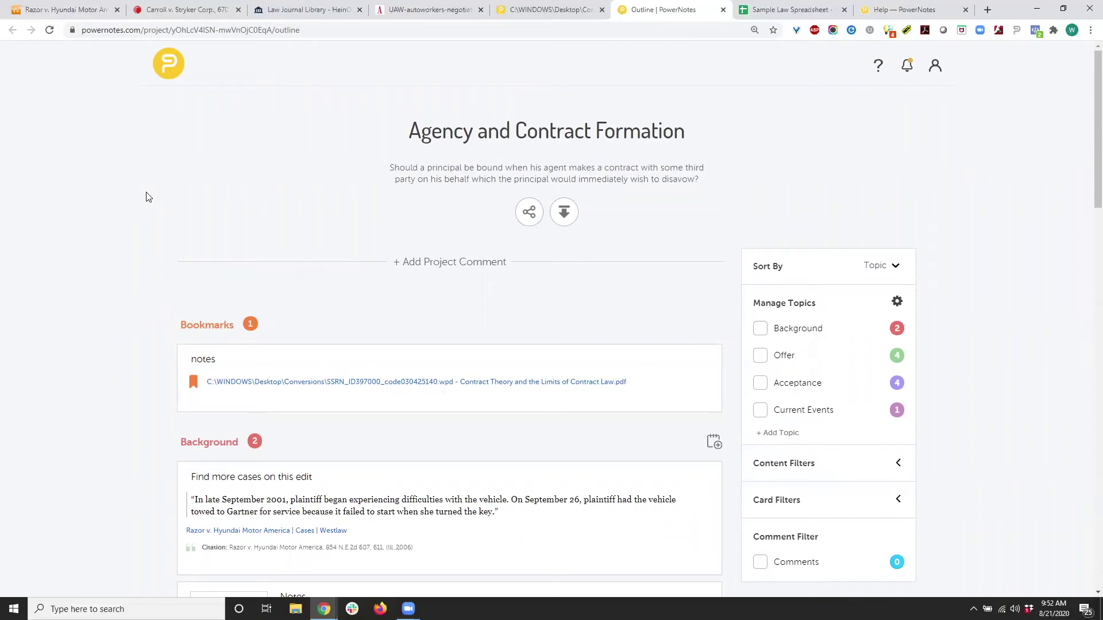
Open the project title and the project description for editing, and leave each without entering anything
left_click(465, 141)
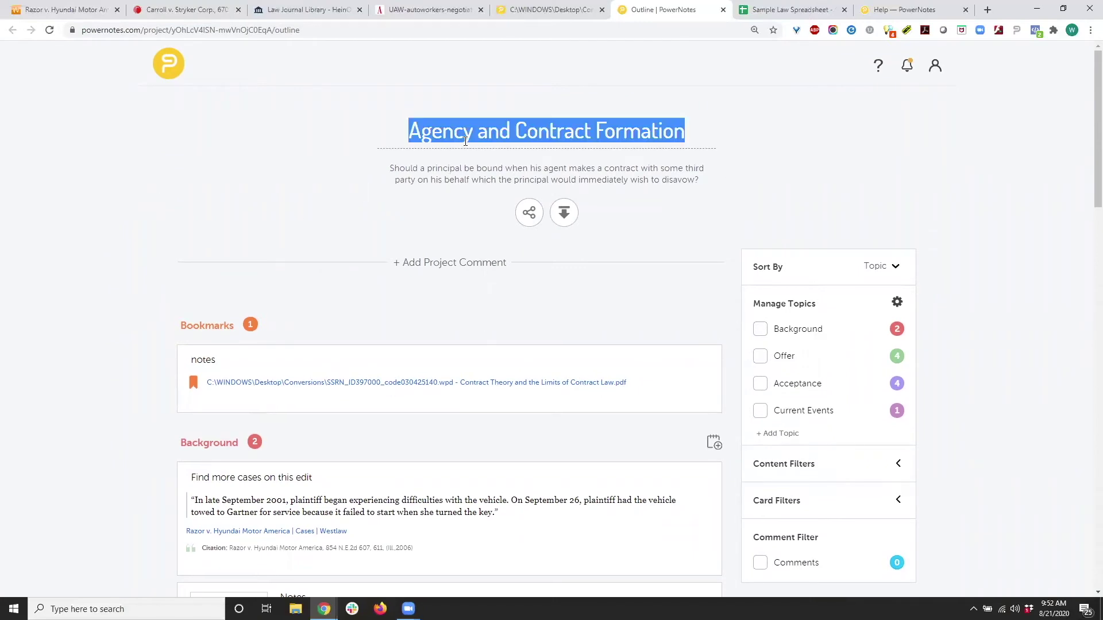
left_click(270, 150)
left_click(440, 177)
left_click(198, 172)
Open the note on the first Razor v. Hyundai passage and the Offer topic heading for editing, and leave both without entering anything
scroll(195, 176, "down", 3)
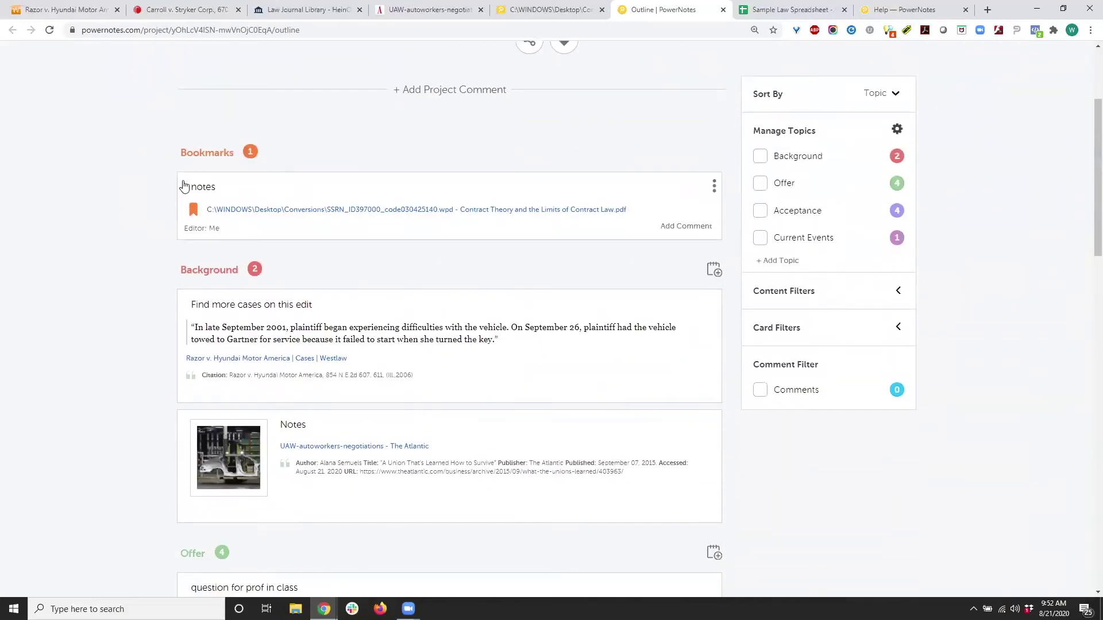
scroll(344, 310, "down", 2)
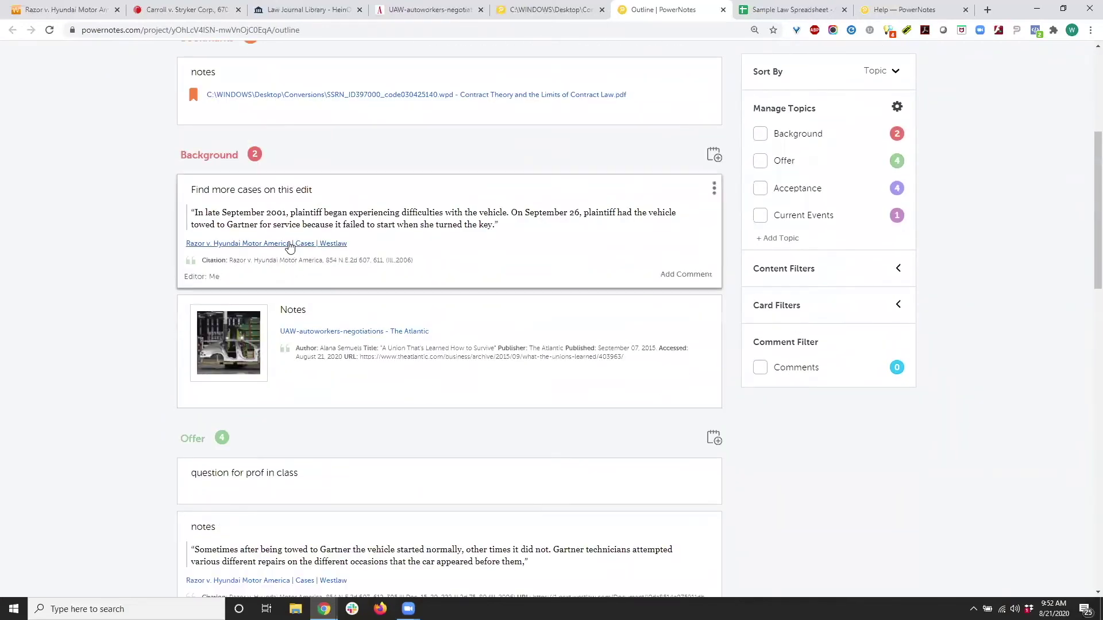
scroll(353, 327, "down", 2)
scroll(353, 326, "down", 1)
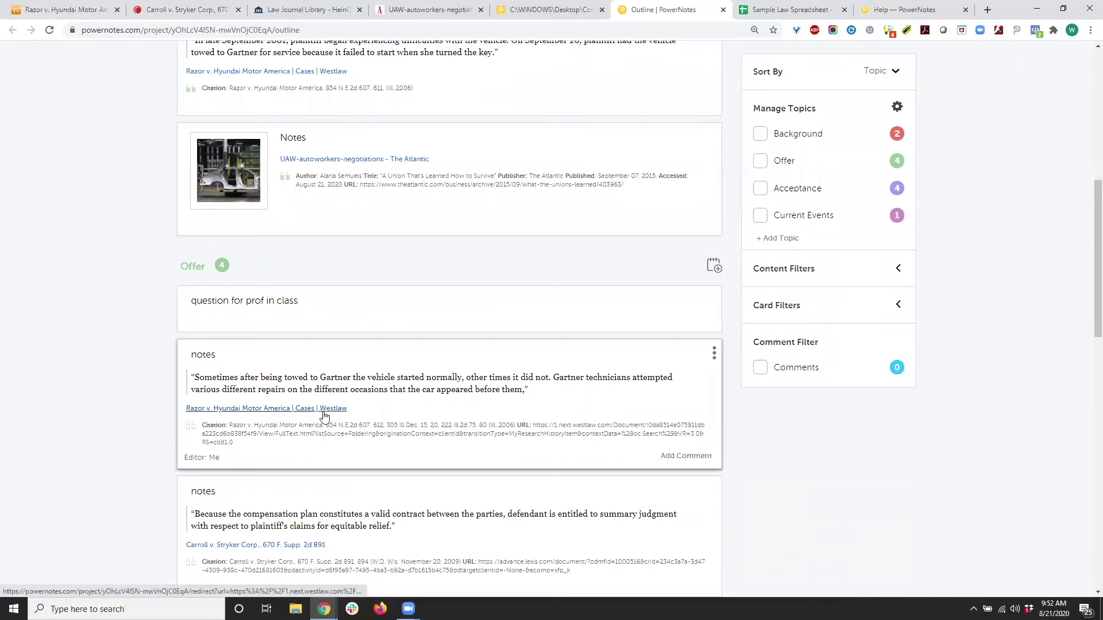
left_click(234, 355)
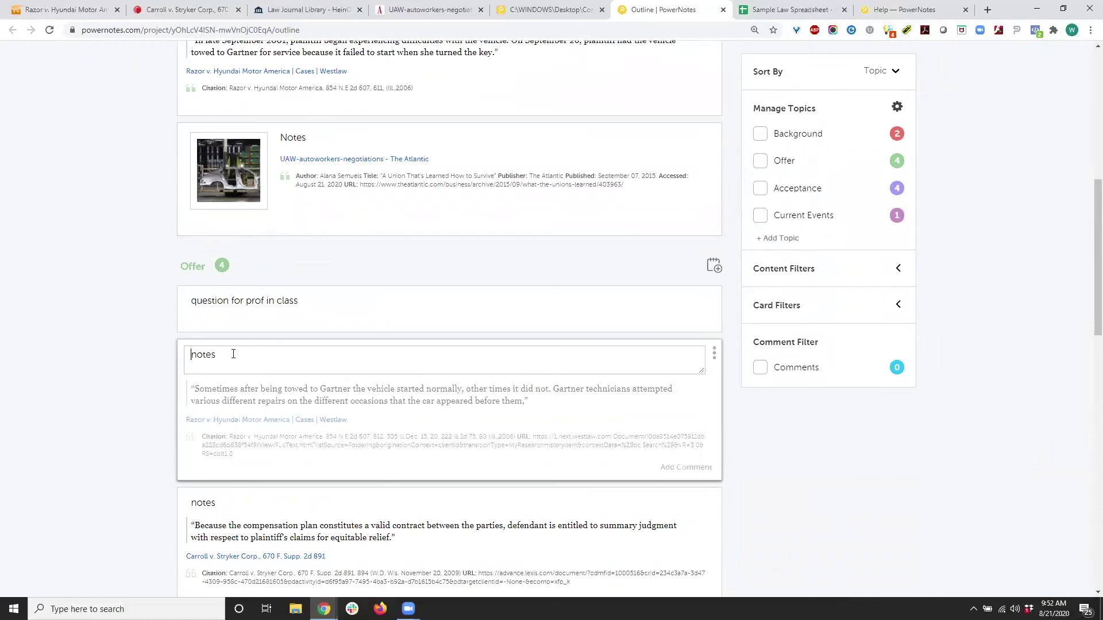
left_click(111, 337)
double_click(183, 265)
left_click(132, 276)
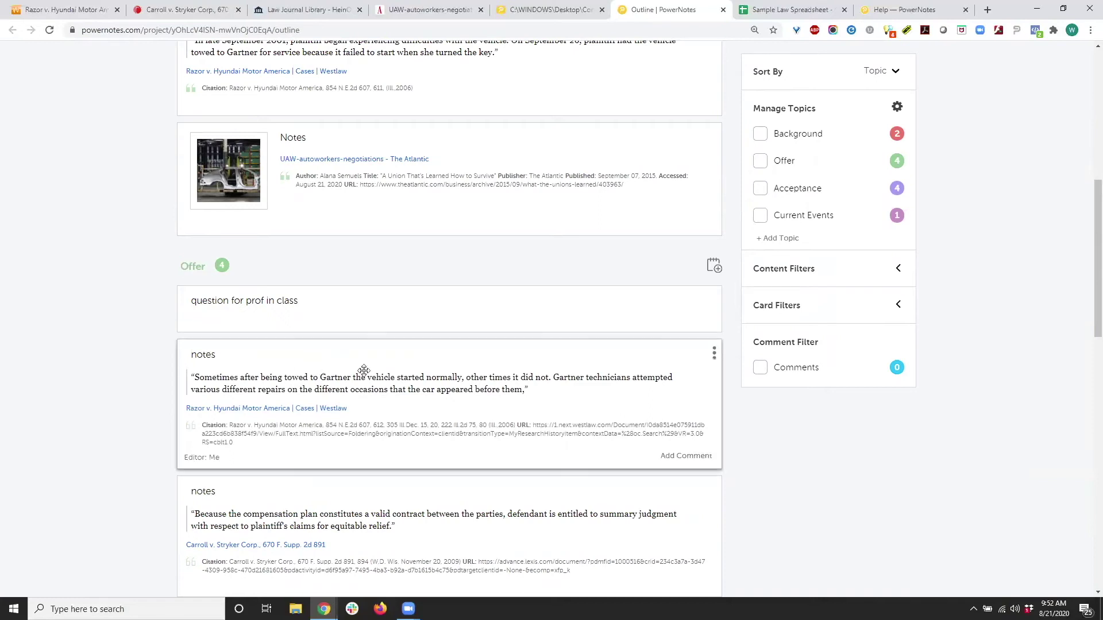
Move the Carroll v. Stryker Corp. passage to the beginning of the Offer topic
scroll(363, 373, "down", 4)
scroll(362, 371, "up", 6)
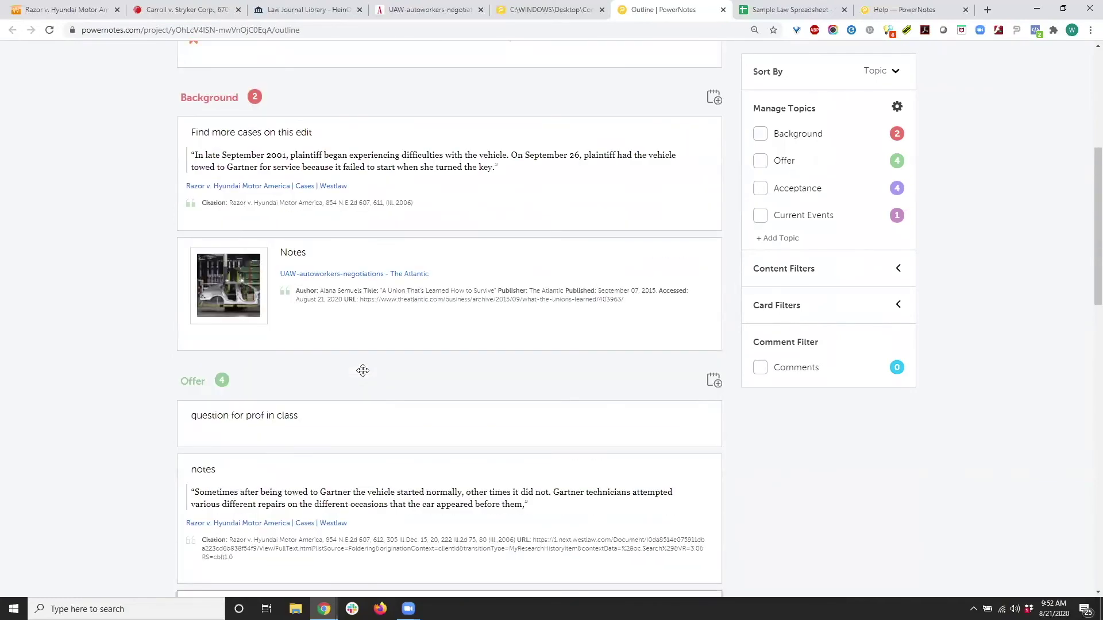
scroll(363, 376, "down", 3)
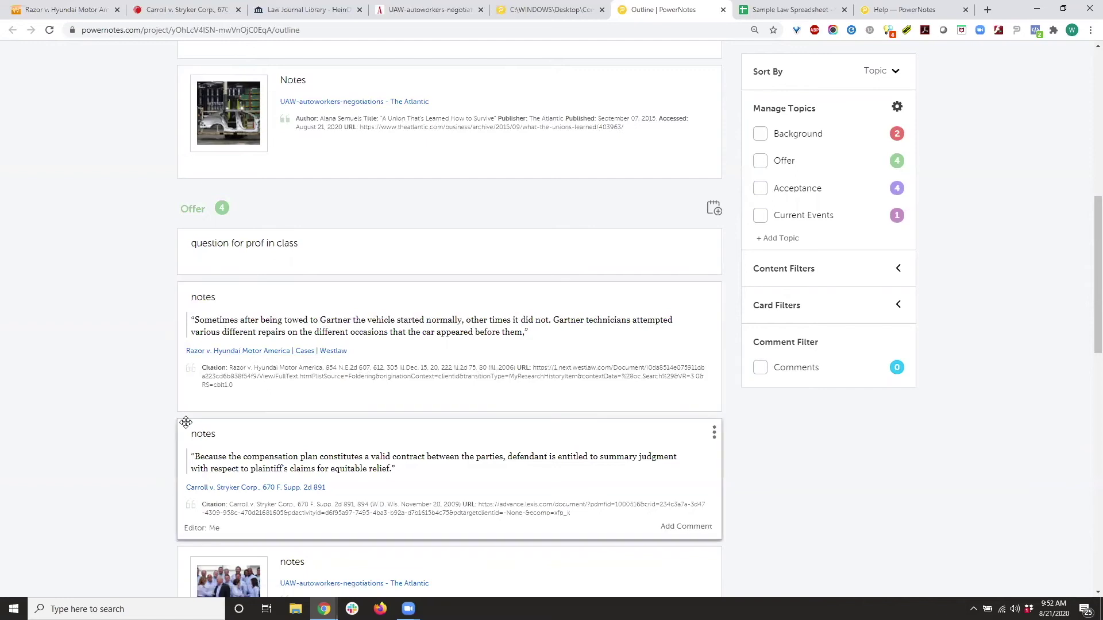
scroll(299, 367, "down", 2)
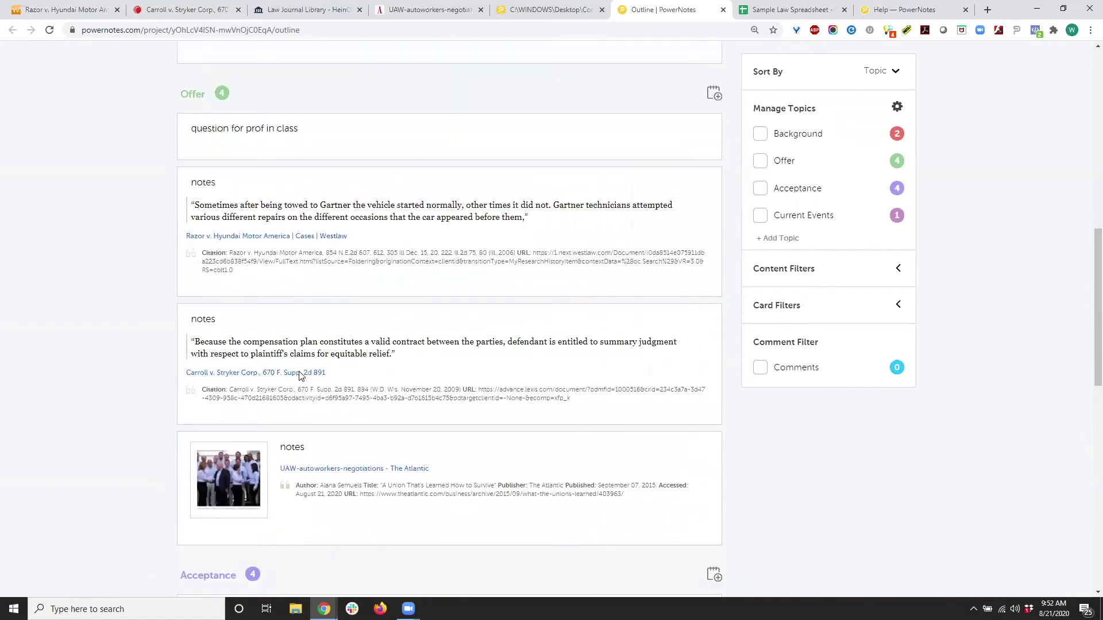
left_click_drag(258, 308, 259, 117)
Move the HeinOnline quote in the Acceptance topic above the Razor v. Hyundai passage
scroll(253, 303, "down", 5)
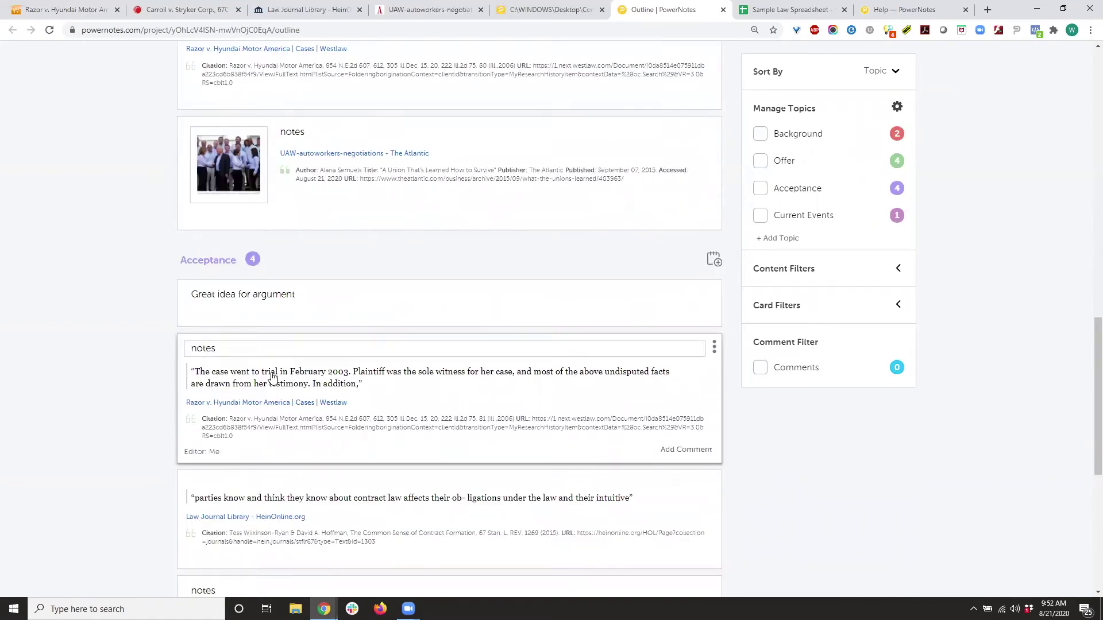
scroll(272, 378, "down", 3)
left_click_drag(274, 332, 270, 167)
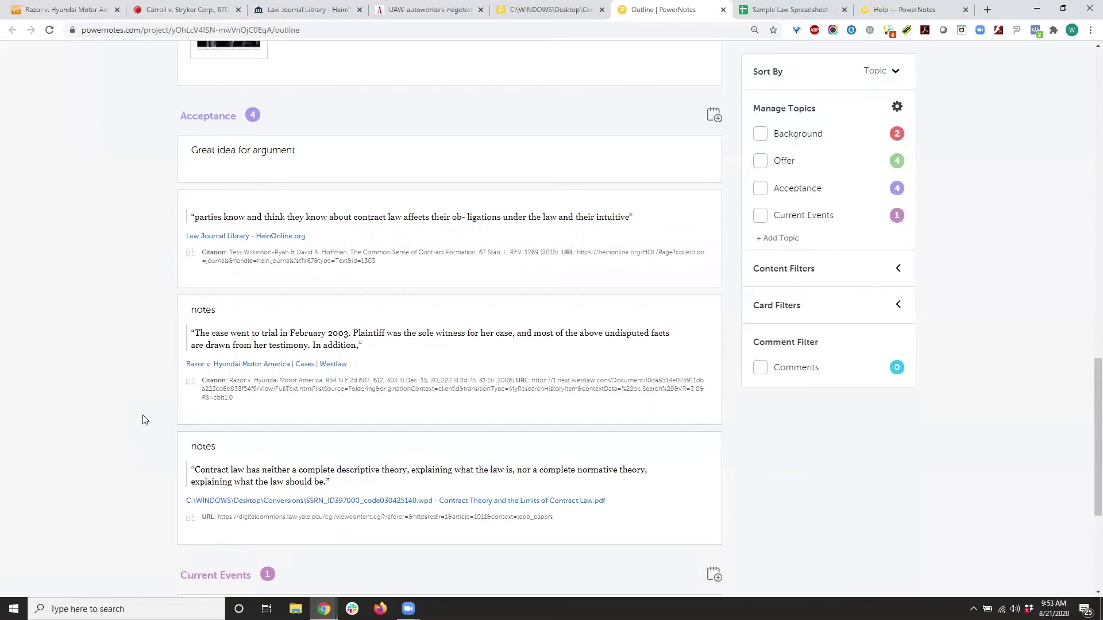
Delete the "question for prof in class" note from the Offer topic
scroll(145, 419, "up", 8)
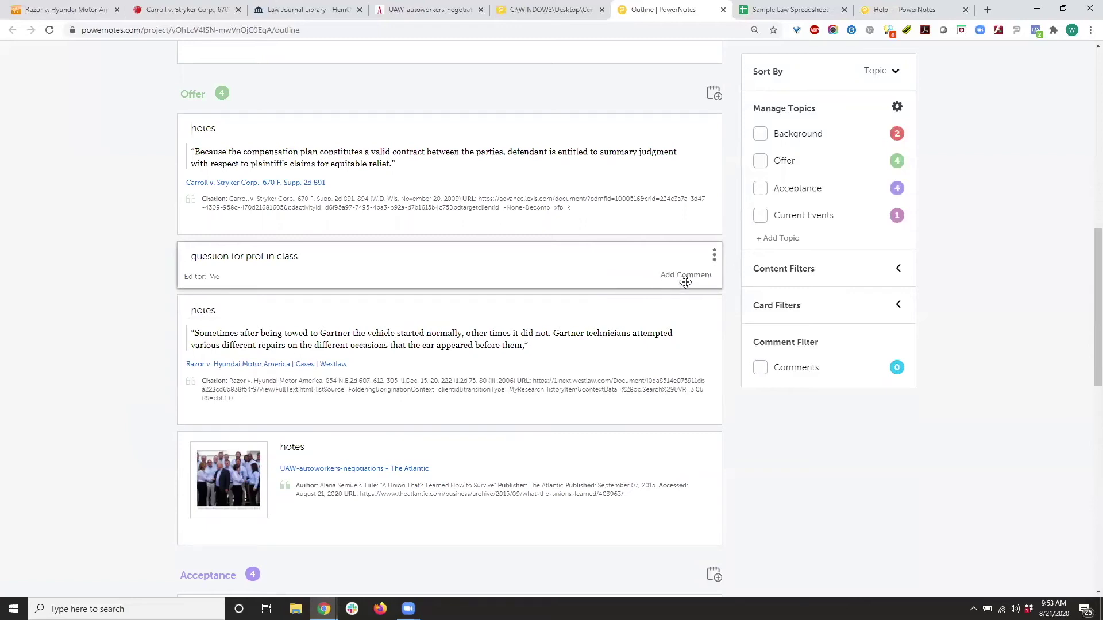
left_click(551, 252)
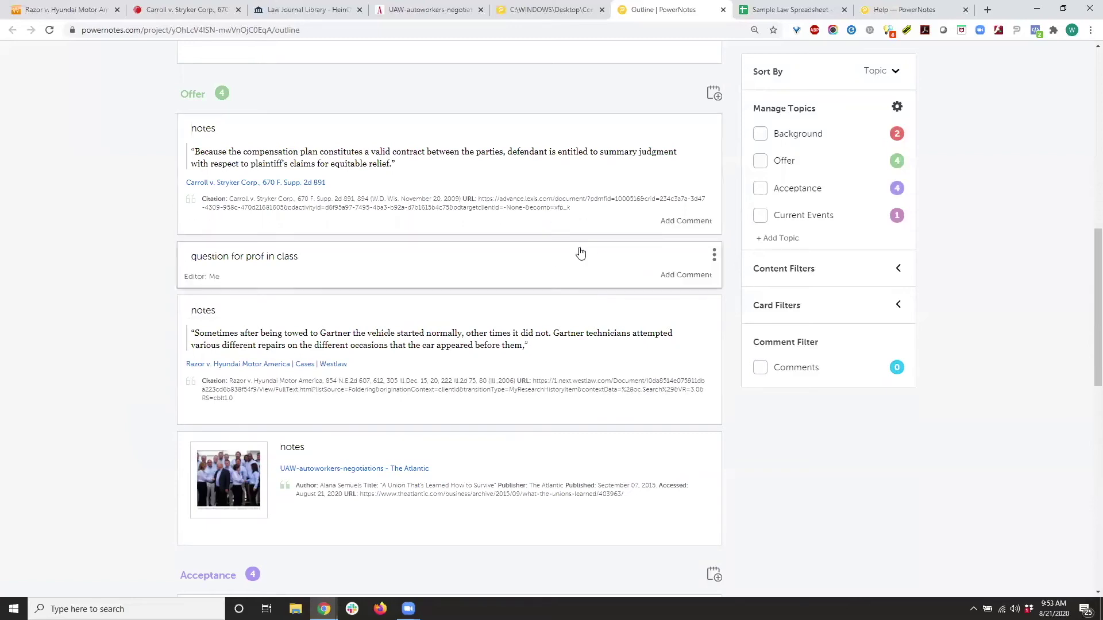
left_click(714, 254)
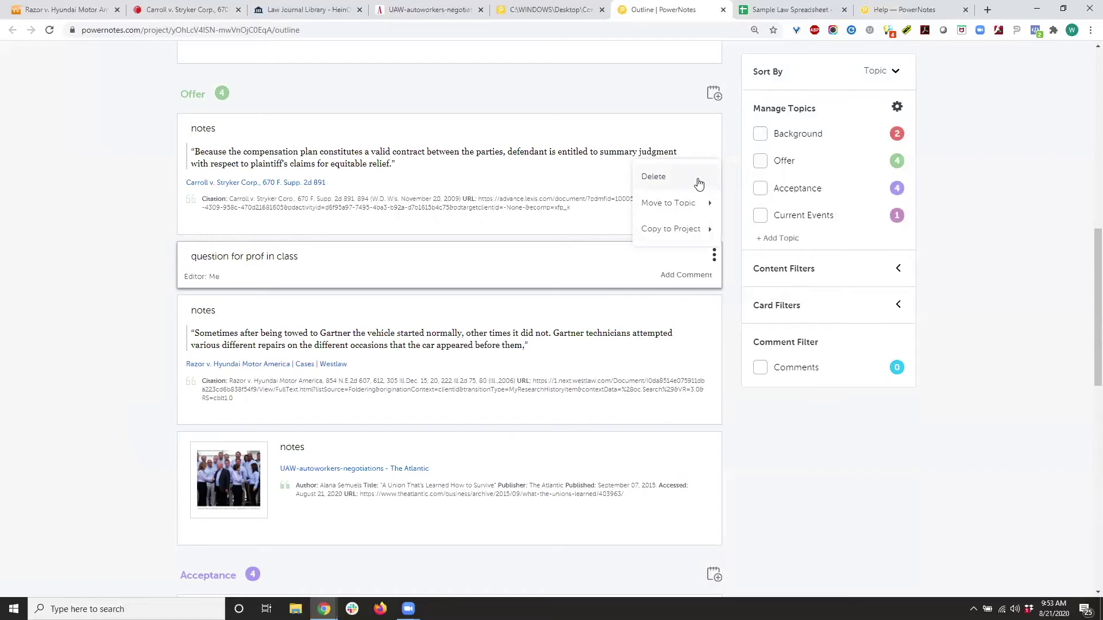
left_click(697, 179)
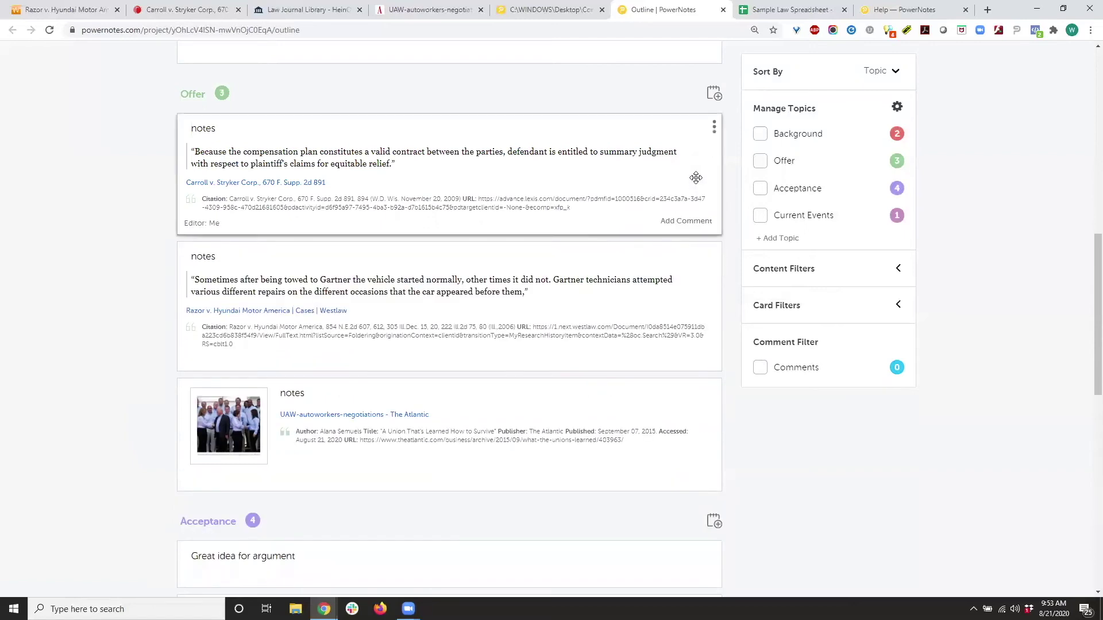
Move the Razor v. Hyundai passage from the Offer topic to Current Events
left_click(714, 257)
mouse_move(705, 207)
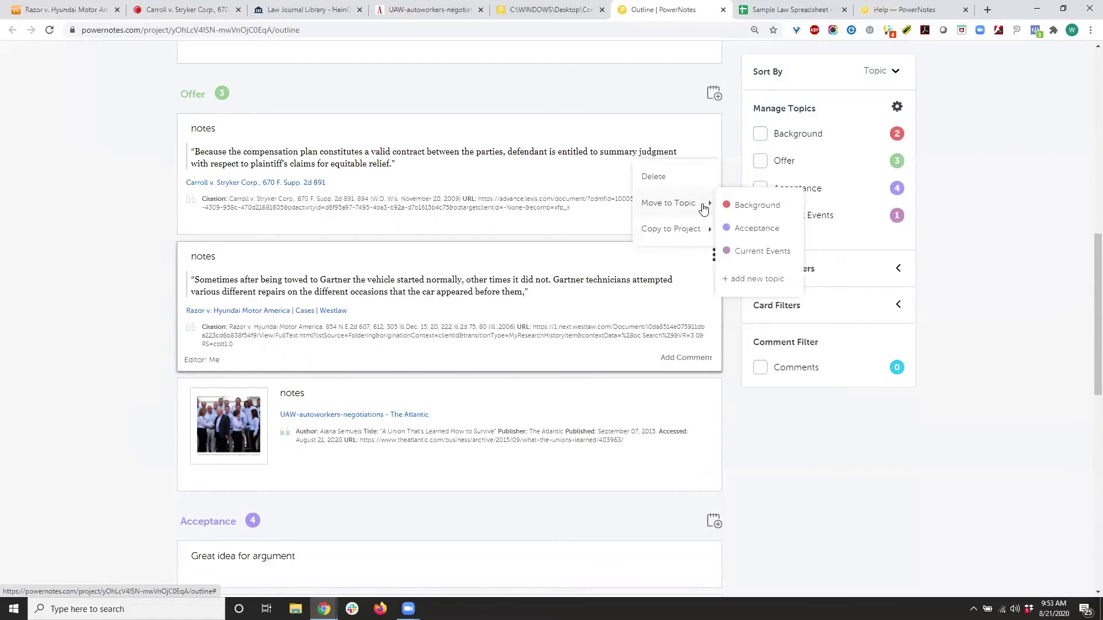
left_click(759, 252)
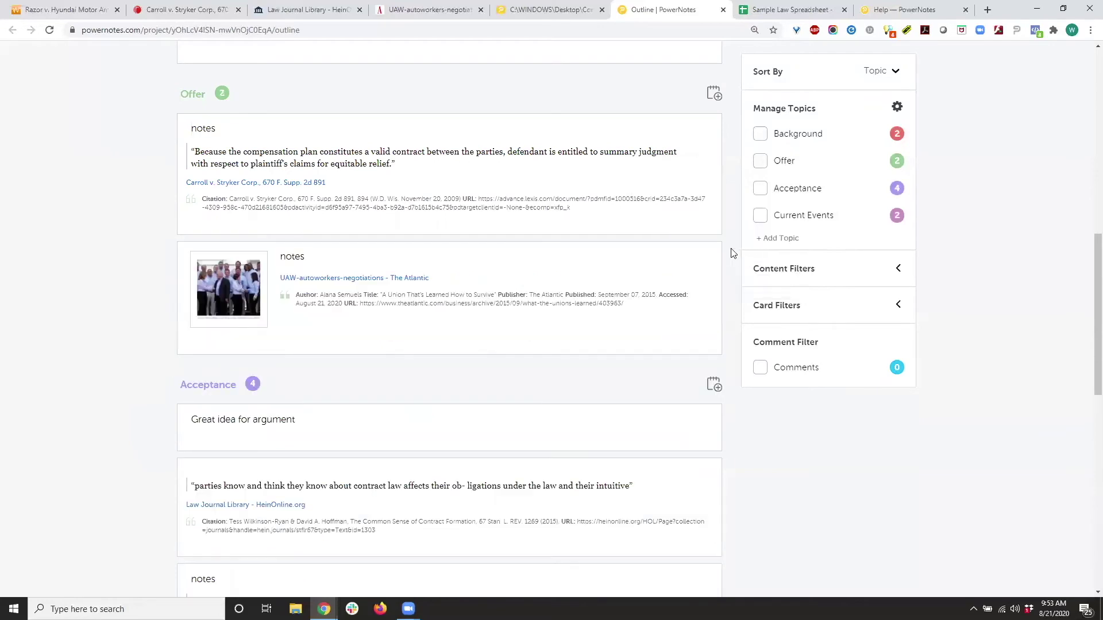
Examine the projects and topics to which the group photo entry in Offer can be copied
left_click(714, 257)
mouse_move(711, 235)
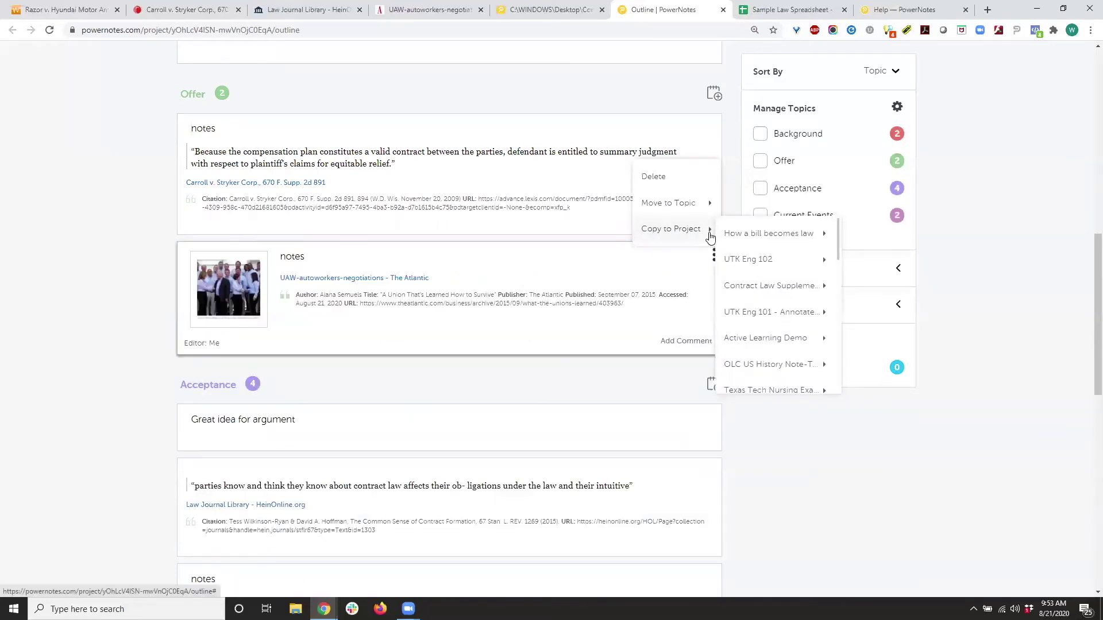
mouse_move(764, 316)
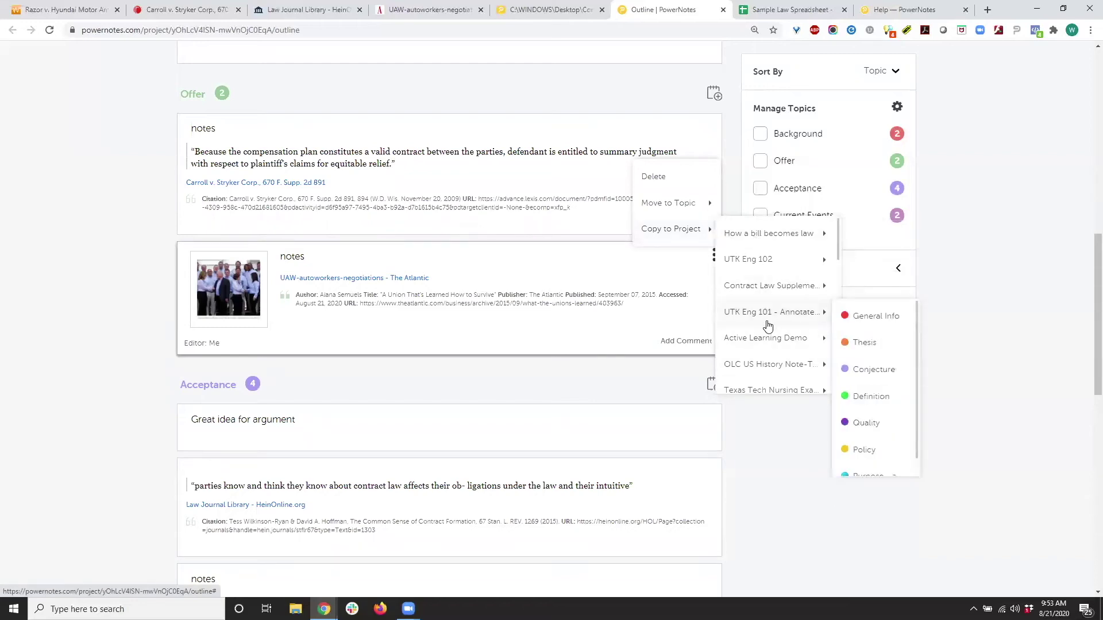
mouse_move(776, 240)
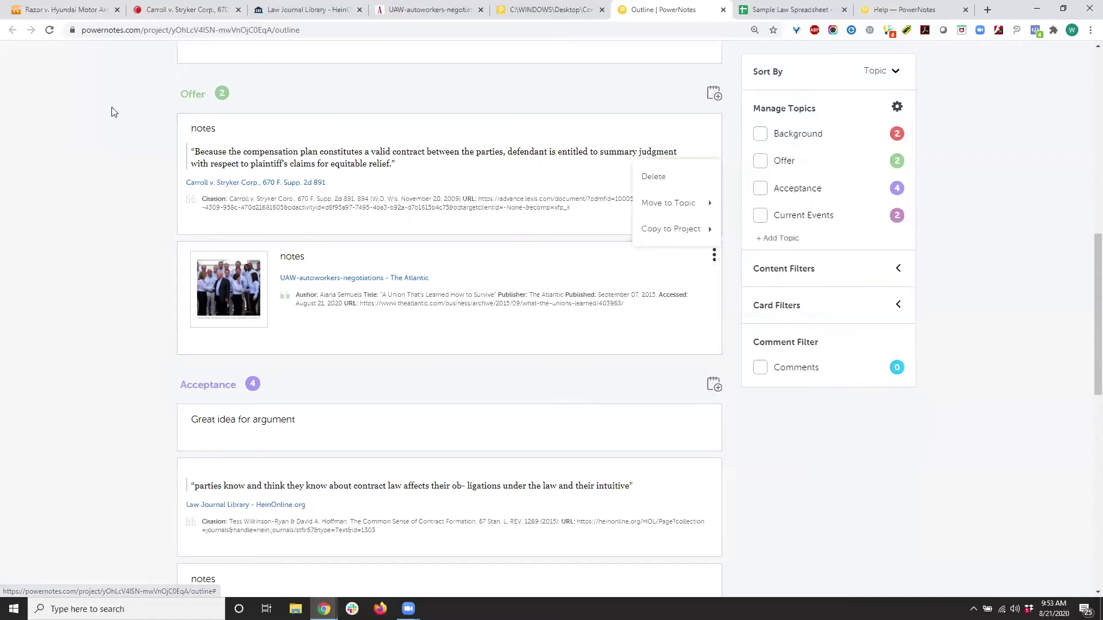
Examine the delete, move and copy-to-project options for the whole Offer topic, and dismiss them
scroll(113, 112, "up", 2)
mouse_move(240, 211)
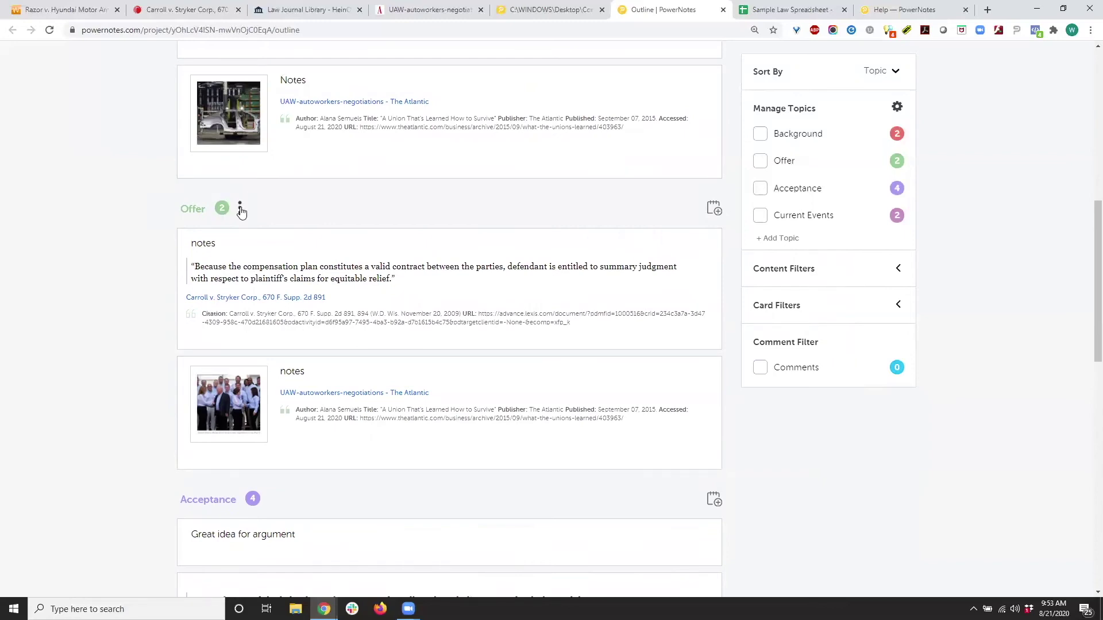
left_click(240, 210)
mouse_move(239, 167)
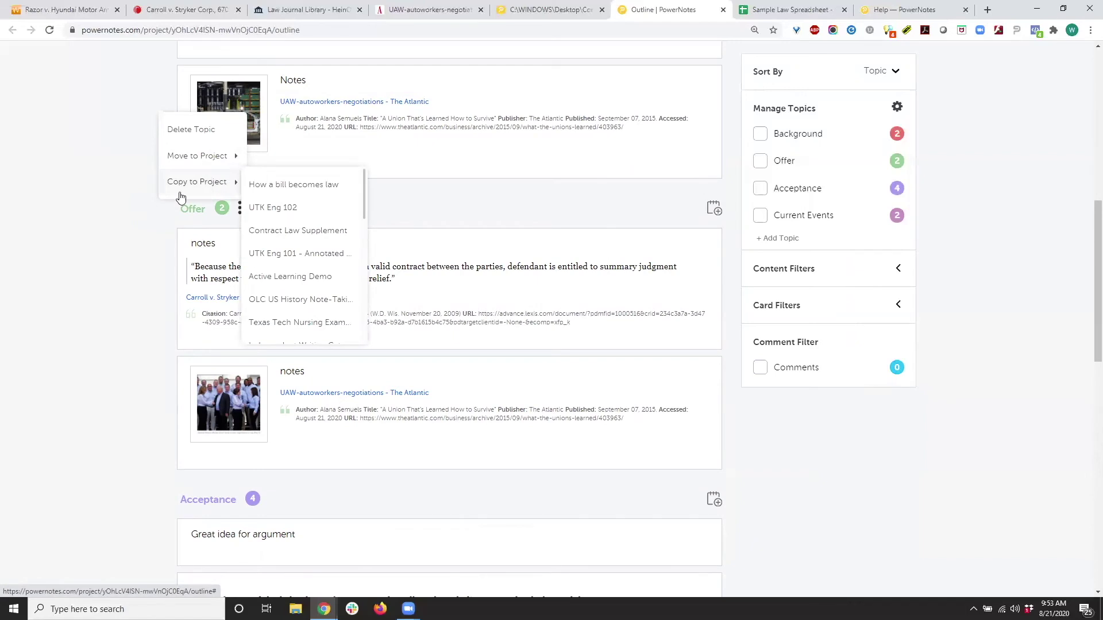
left_click(123, 217)
Filter the outline to the Current Events topic only, and clear that filter again
scroll(584, 322, "up", 1)
scroll(585, 322, "up", 5)
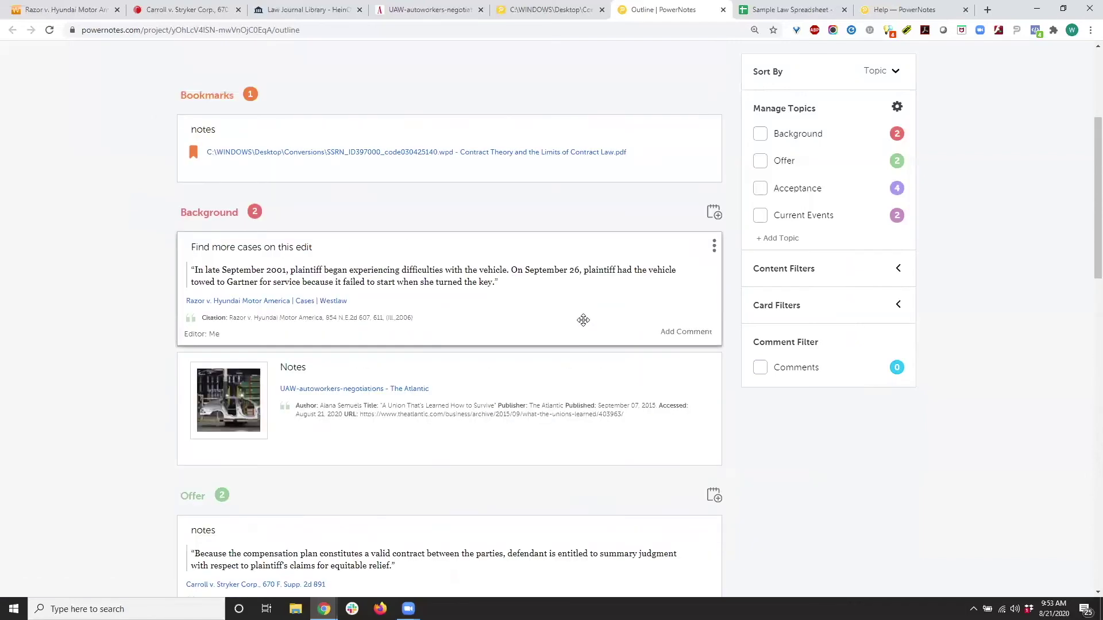
scroll(584, 320, "down", 3)
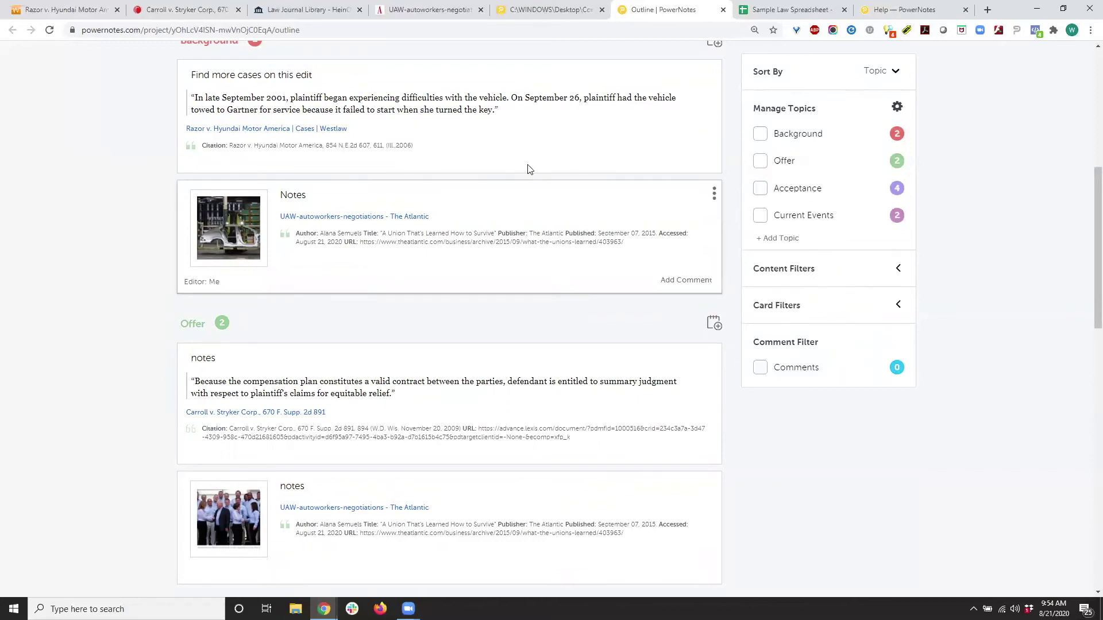
left_click(760, 215)
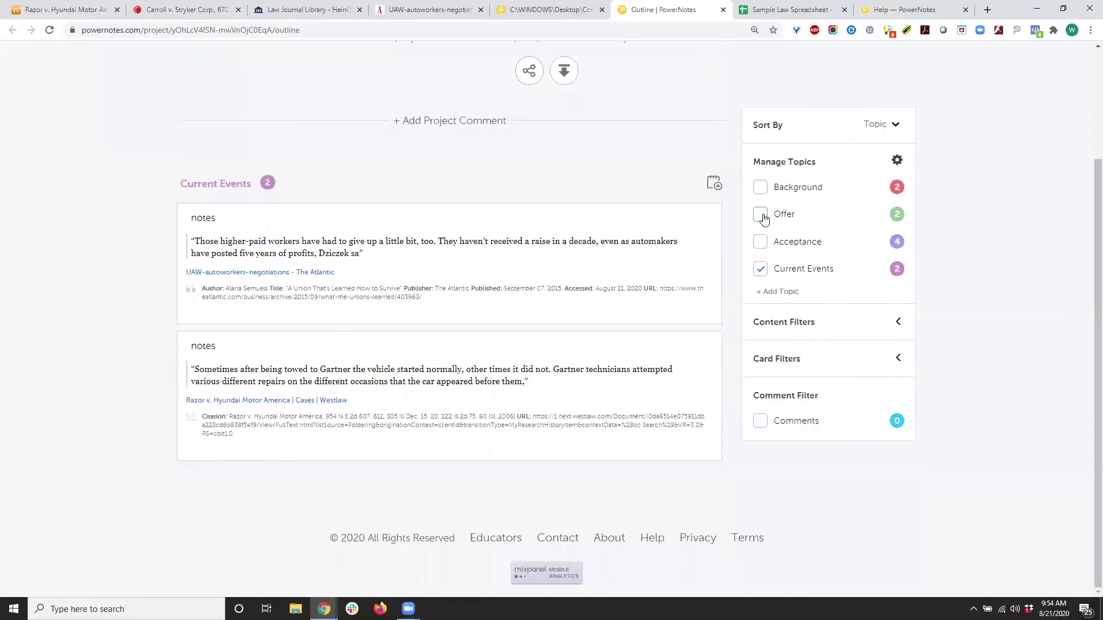
left_click(760, 268)
Expand the content filters, hide notes and citation info in the outline, and show both again
left_click(795, 320)
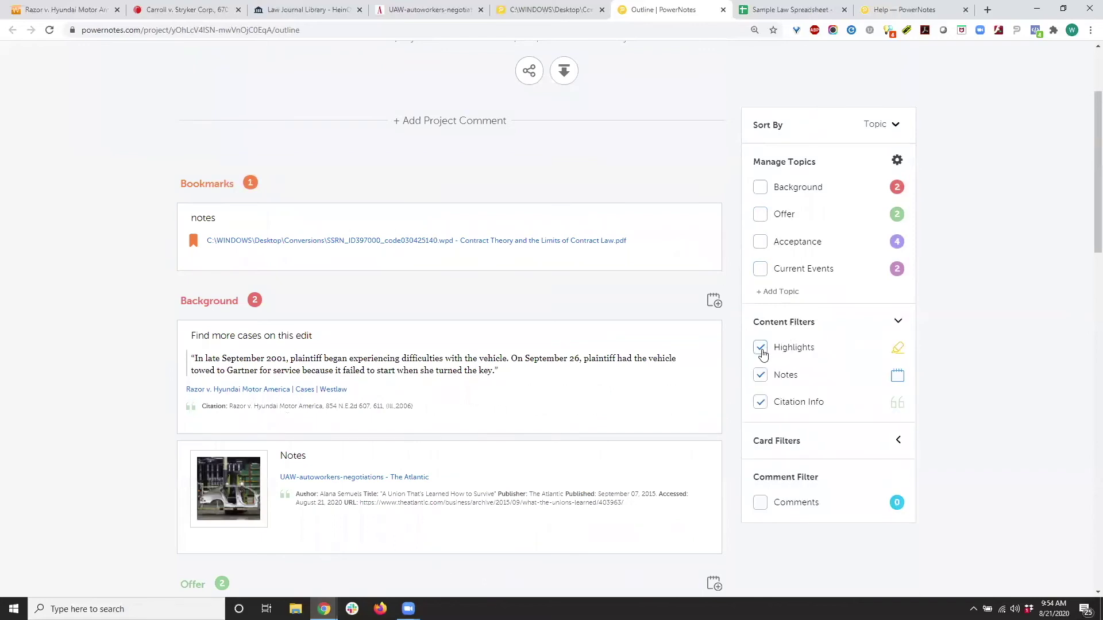
left_click(761, 376)
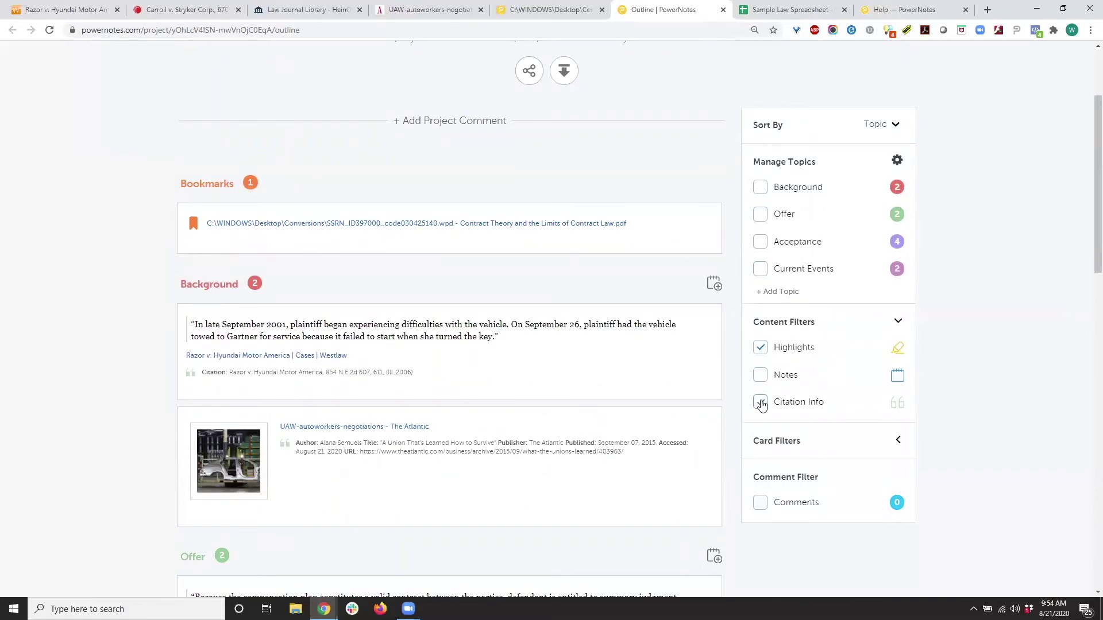
left_click(761, 403)
left_click(760, 377)
left_click(760, 402)
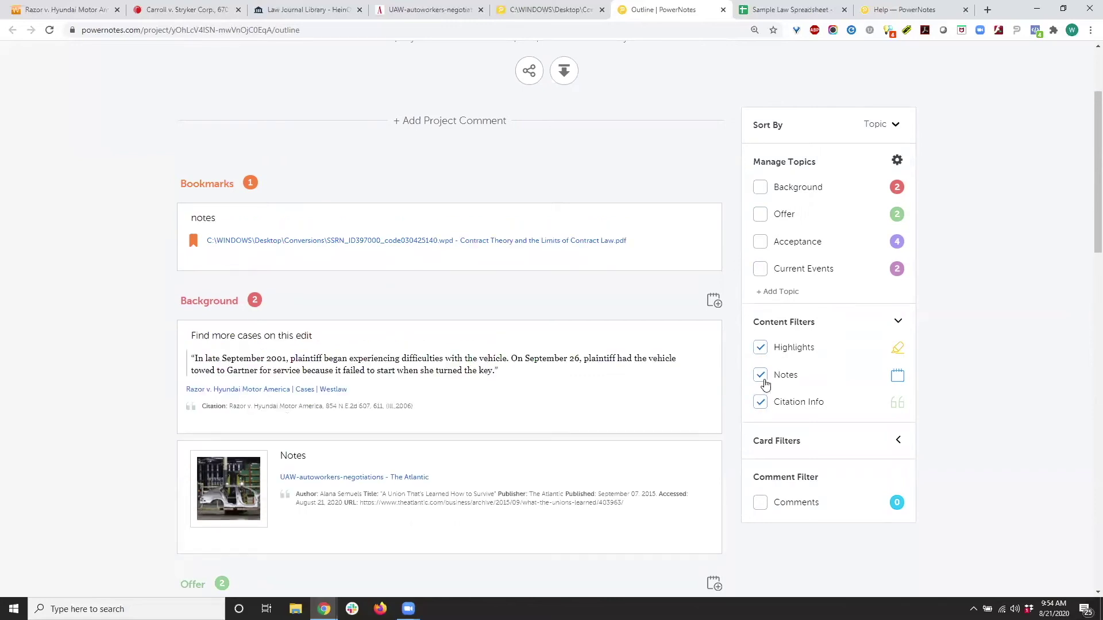
Reorder the project topics to Offer, Acceptance, Background, Current Events, view the color choices for a new topic, and finish managing topics
left_click(783, 166)
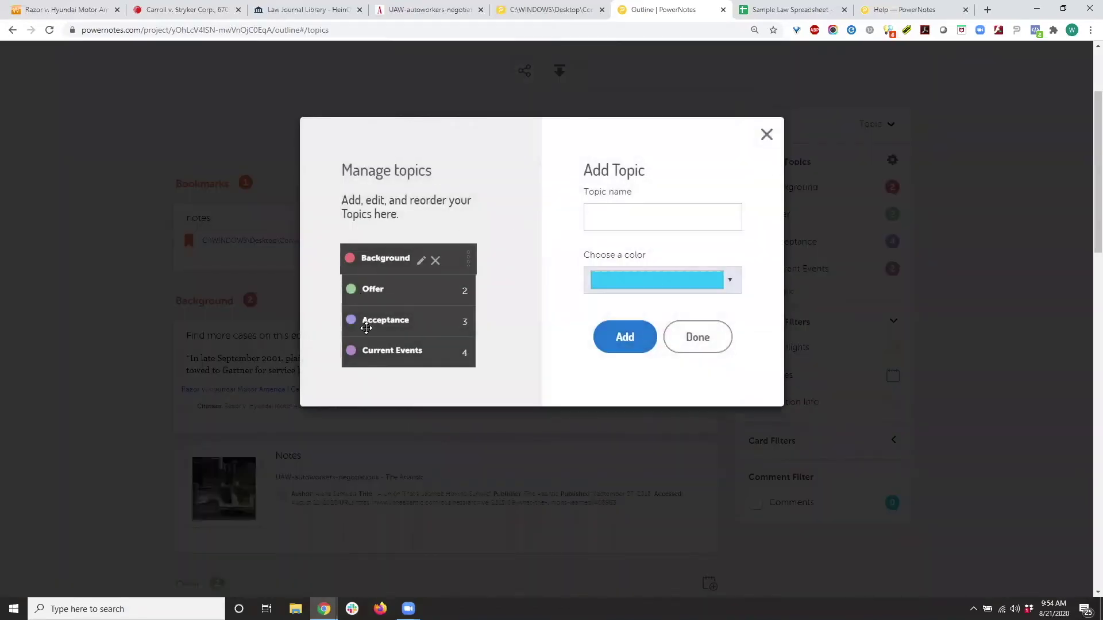
left_click_drag(384, 320, 386, 261)
left_click_drag(379, 320, 417, 244)
mouse_move(439, 291)
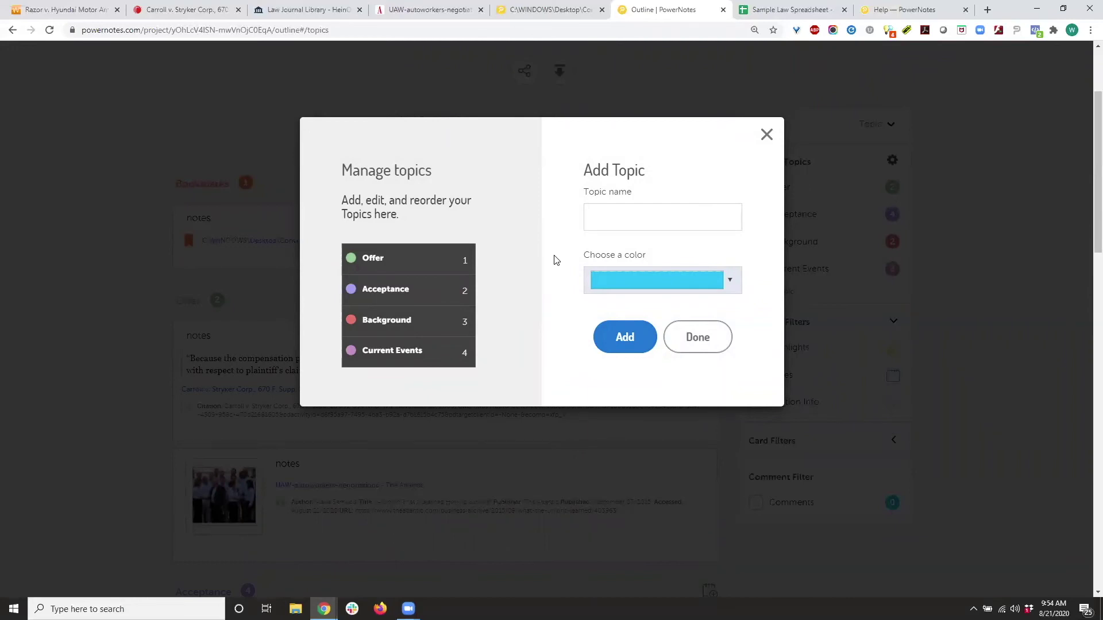
left_click(729, 283)
left_click(694, 335)
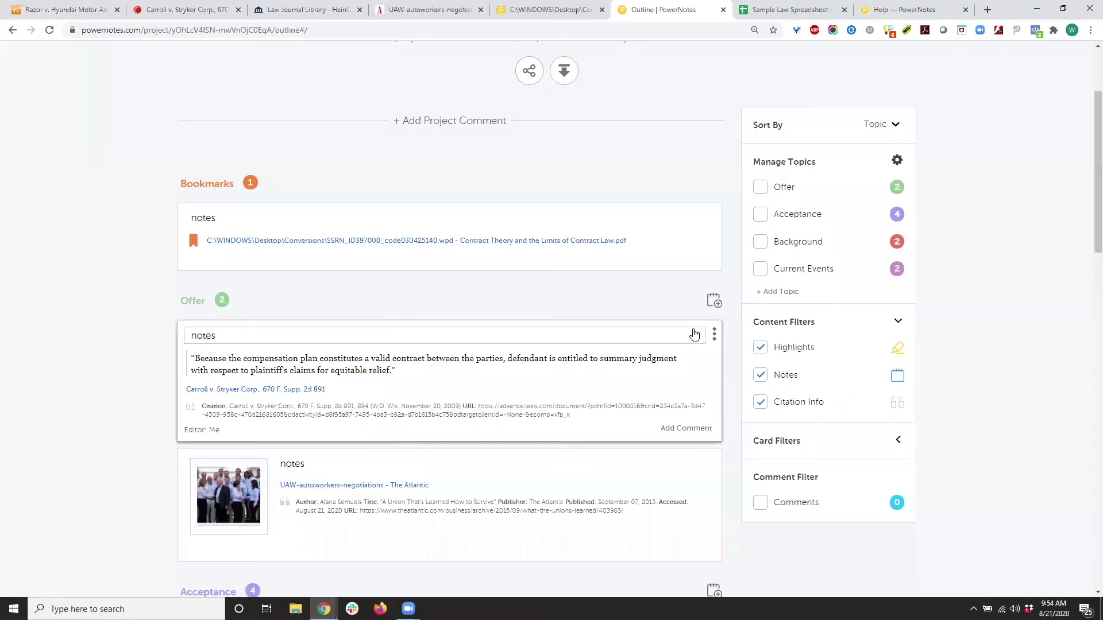
Examine the outline's download options for Word (.doc), Excel (.xlsx) and source export (.ris), and dismiss them
scroll(714, 322, "up", 3)
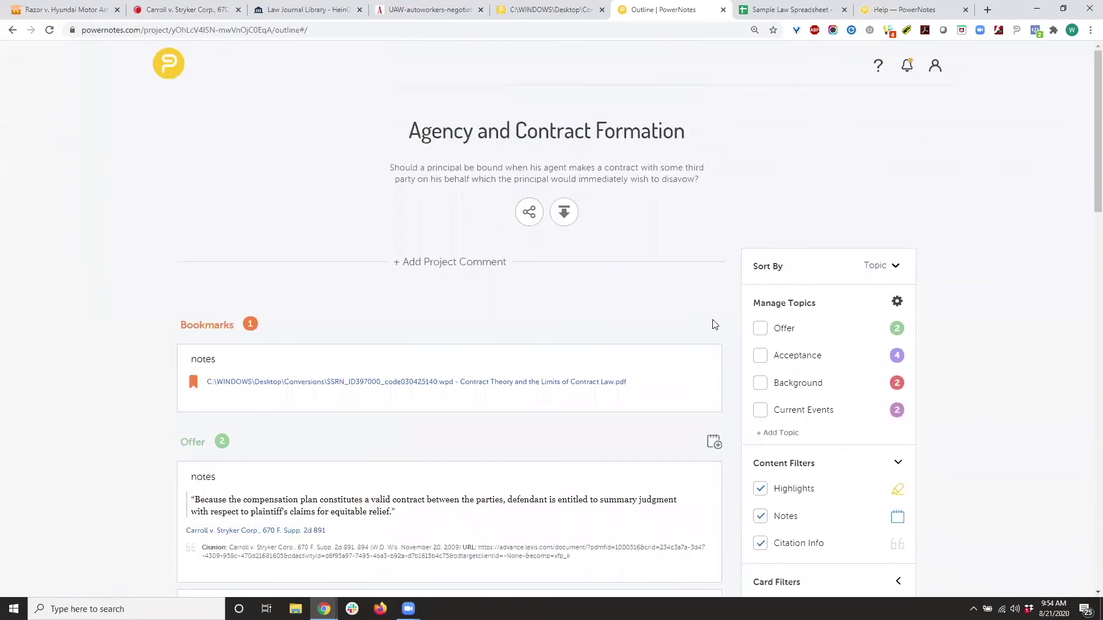
left_click(564, 215)
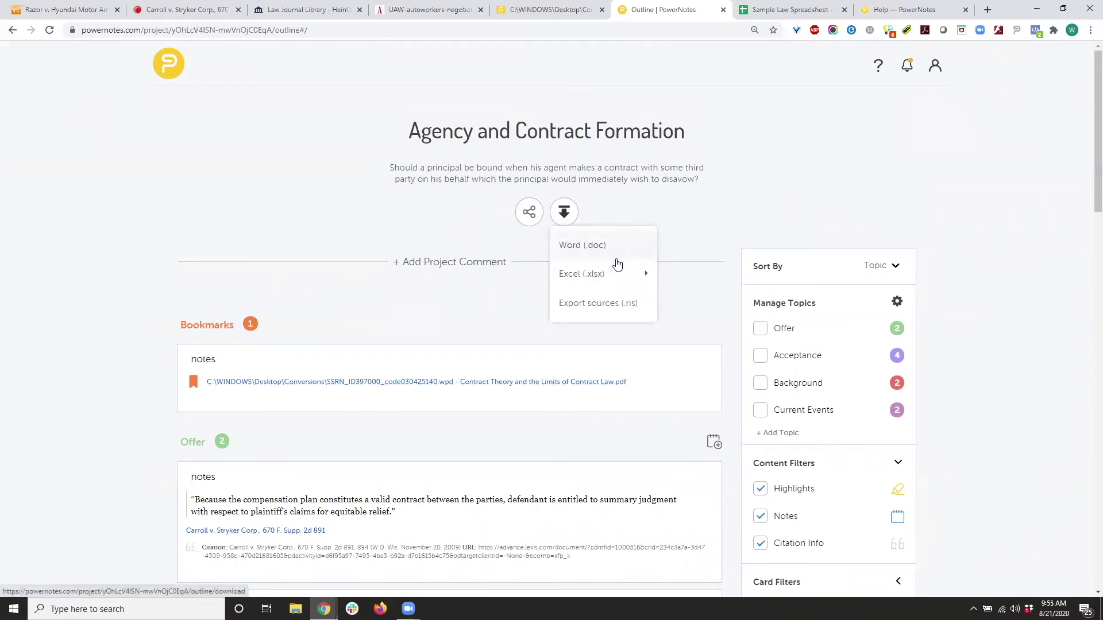
scroll(689, 330, "down", 2)
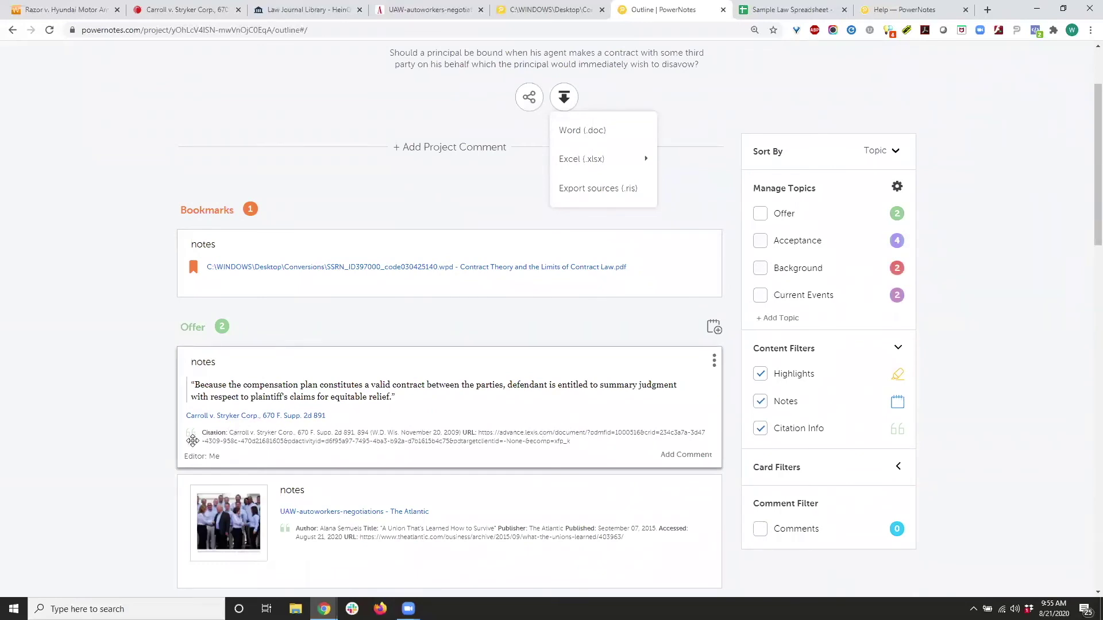
scroll(190, 441, "down", 4)
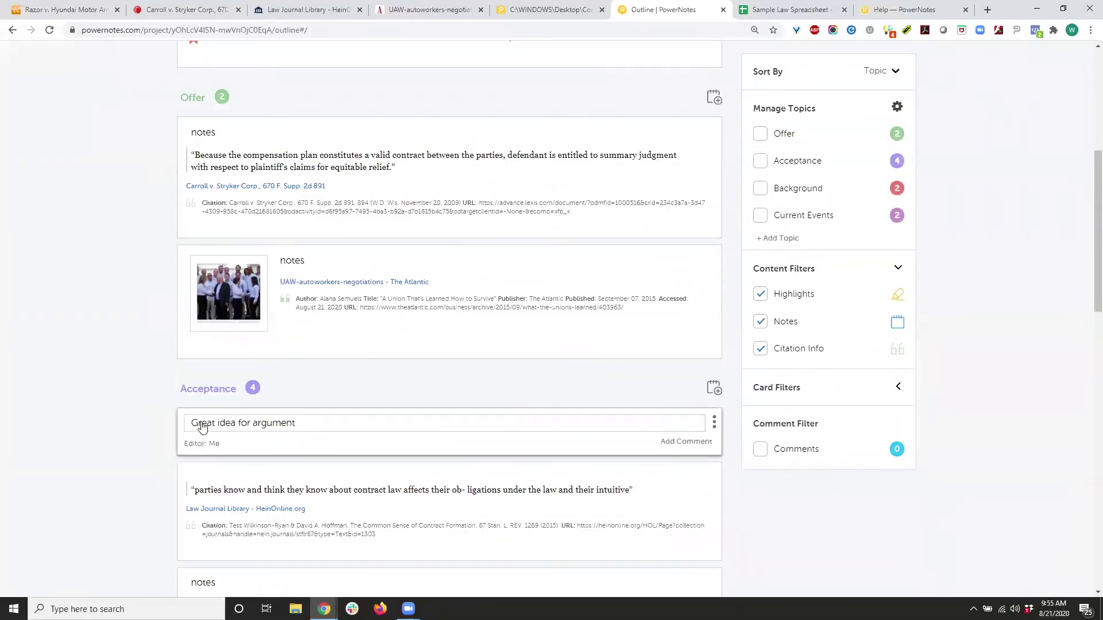
scroll(519, 322, "up", 5)
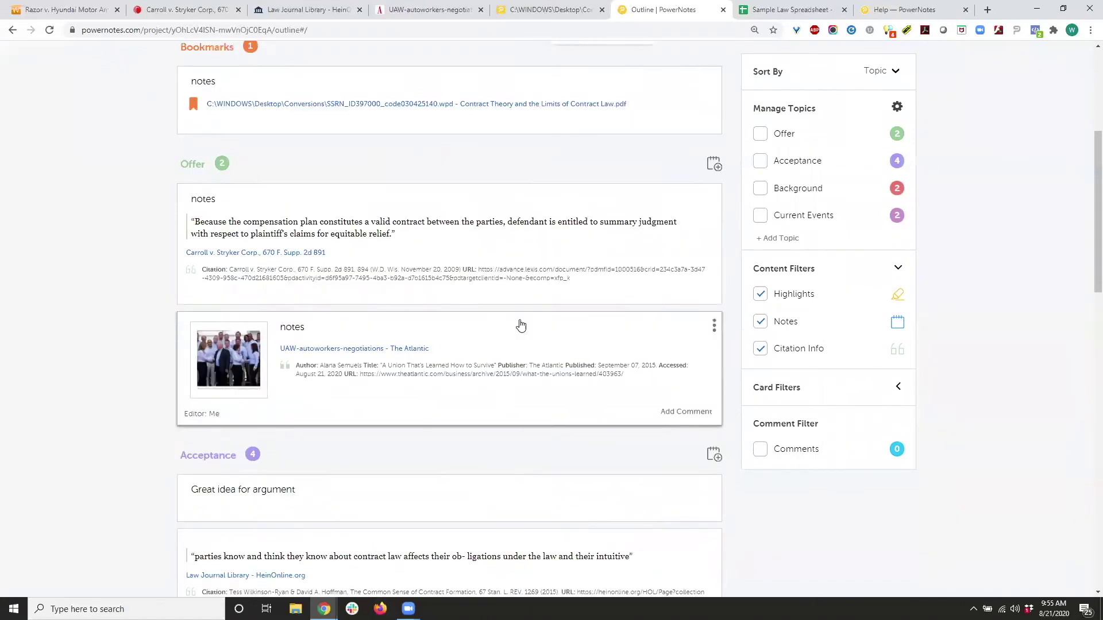
left_click(564, 154)
mouse_move(587, 218)
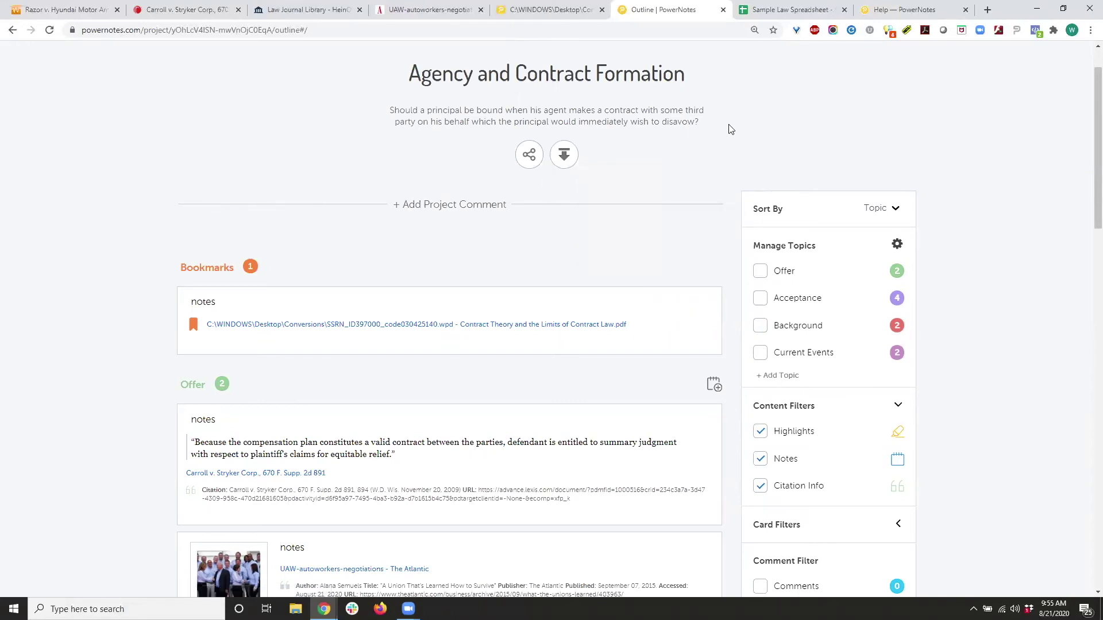
Switch to the Sample Law Spreadsheet in Google Sheets and examine its Analysis, Rule, Holding and Analysis Summary columns and the Synthesis summary row
left_click(782, 11)
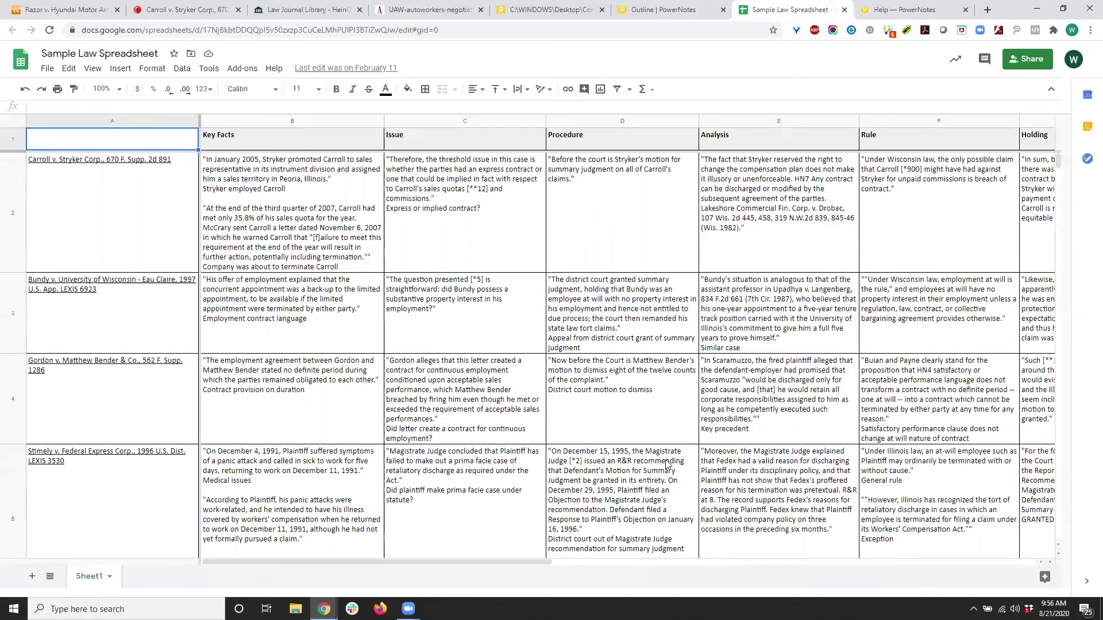
left_click_drag(551, 561, 748, 568)
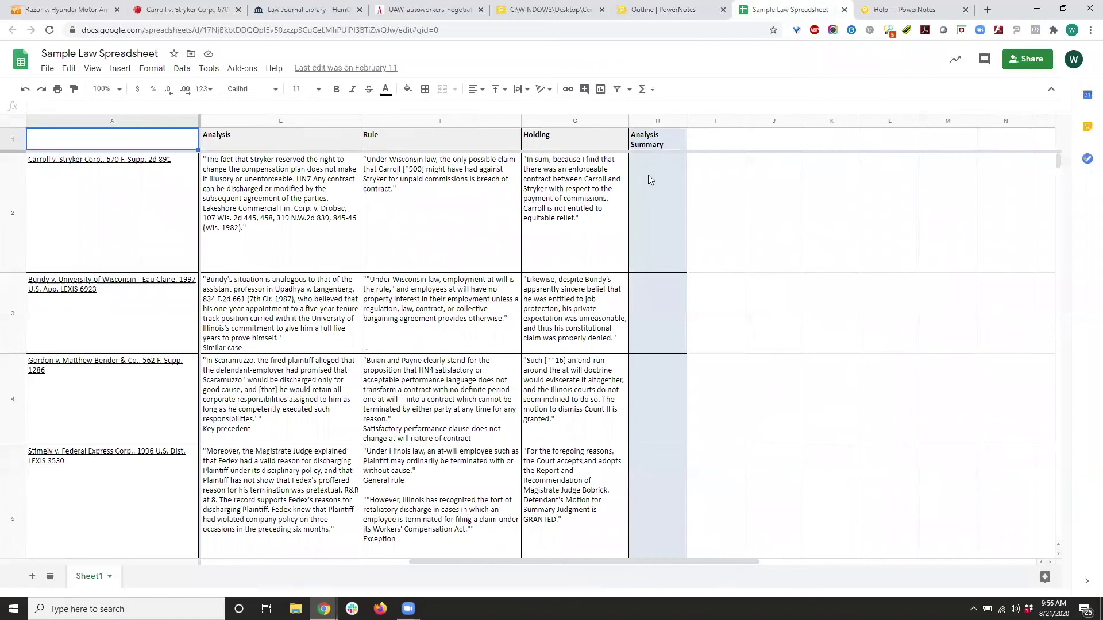
left_click_drag(296, 216, 548, 270)
scroll(549, 270, "down", 2)
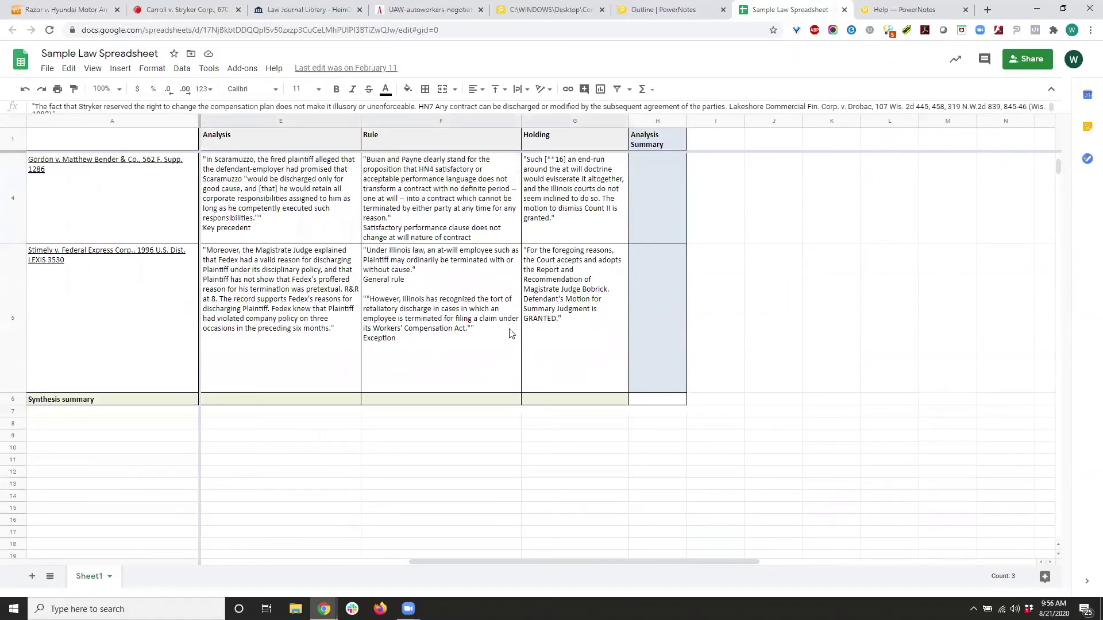
scroll(489, 349, "up", 1)
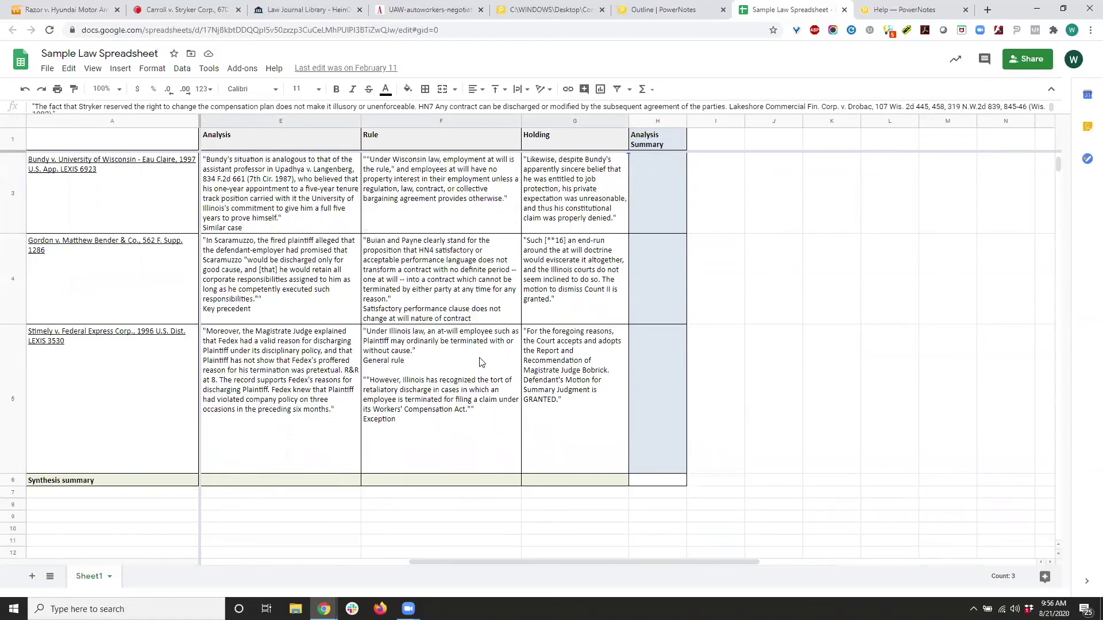
left_click_drag(452, 194, 457, 397)
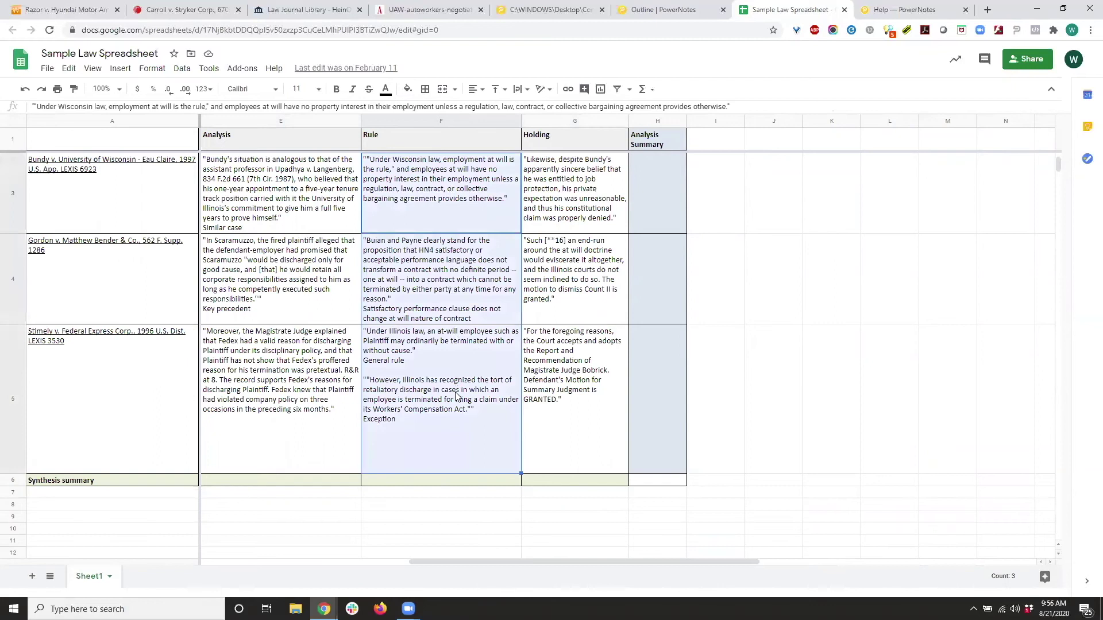
left_click(452, 483)
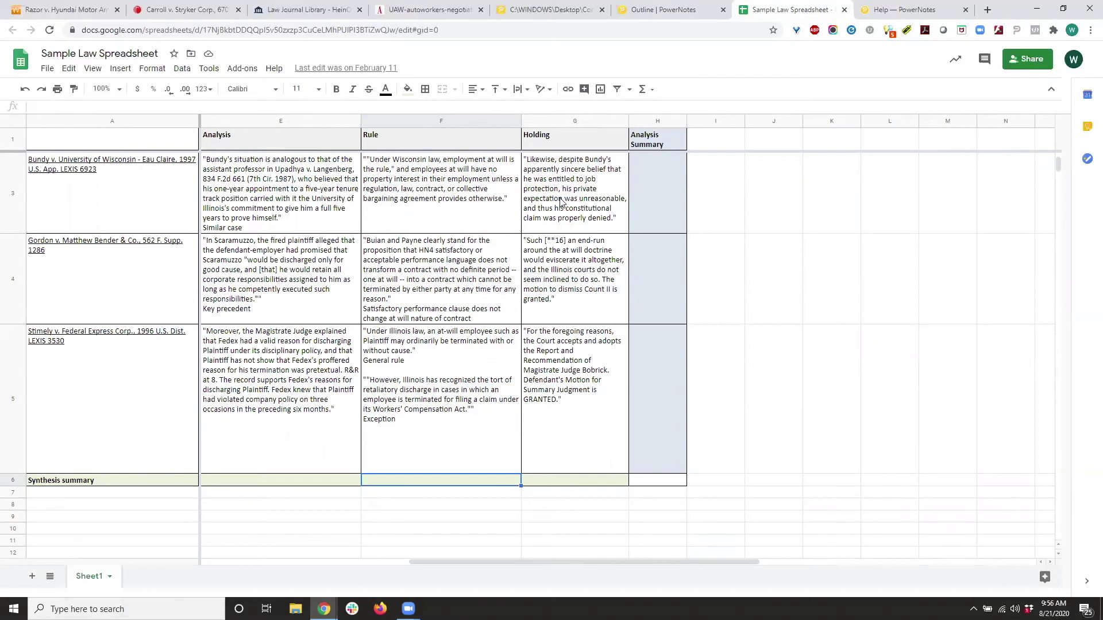
Return to the PowerNotes outline and add a freeform note reading "Topic sentence" to the Acceptance topic
left_click(656, 13)
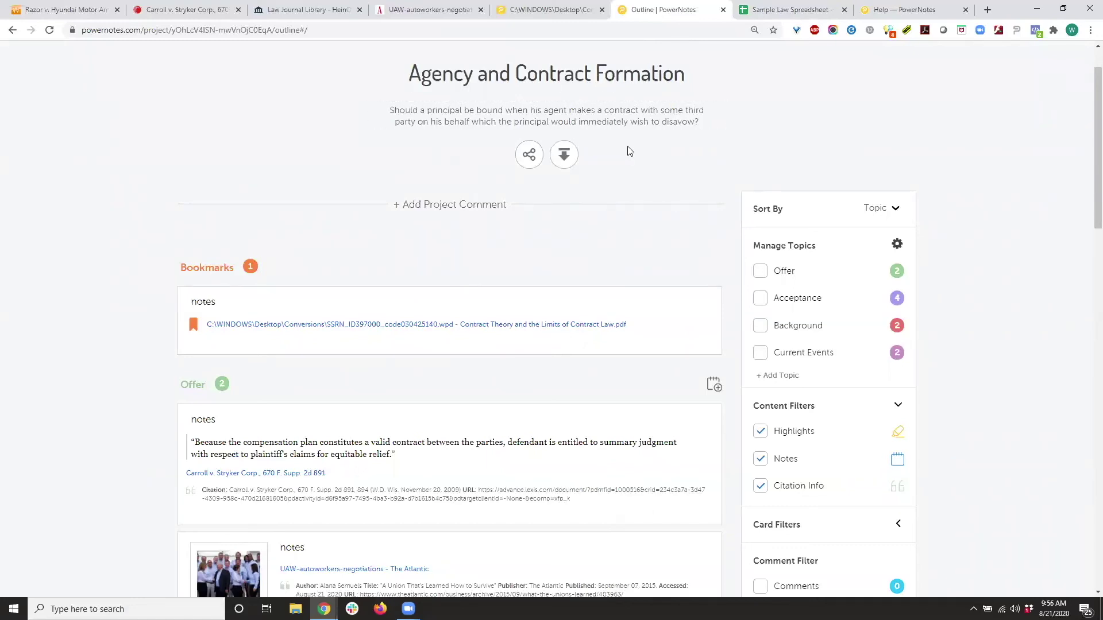
scroll(630, 151, "down", 2)
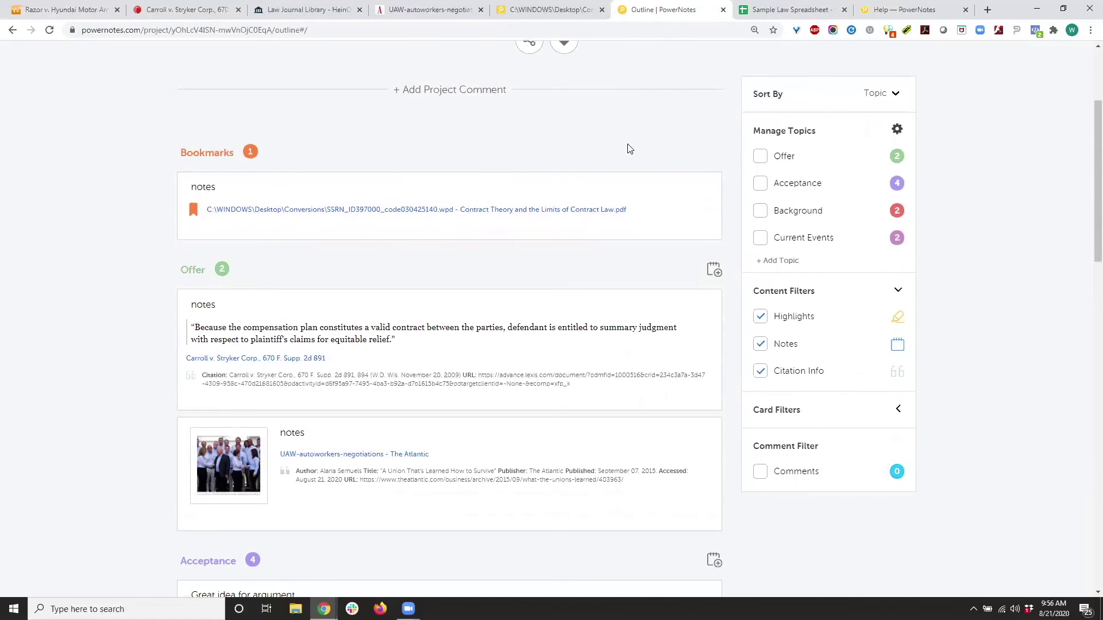
scroll(630, 149, "down", 4)
scroll(629, 144, "up", 3)
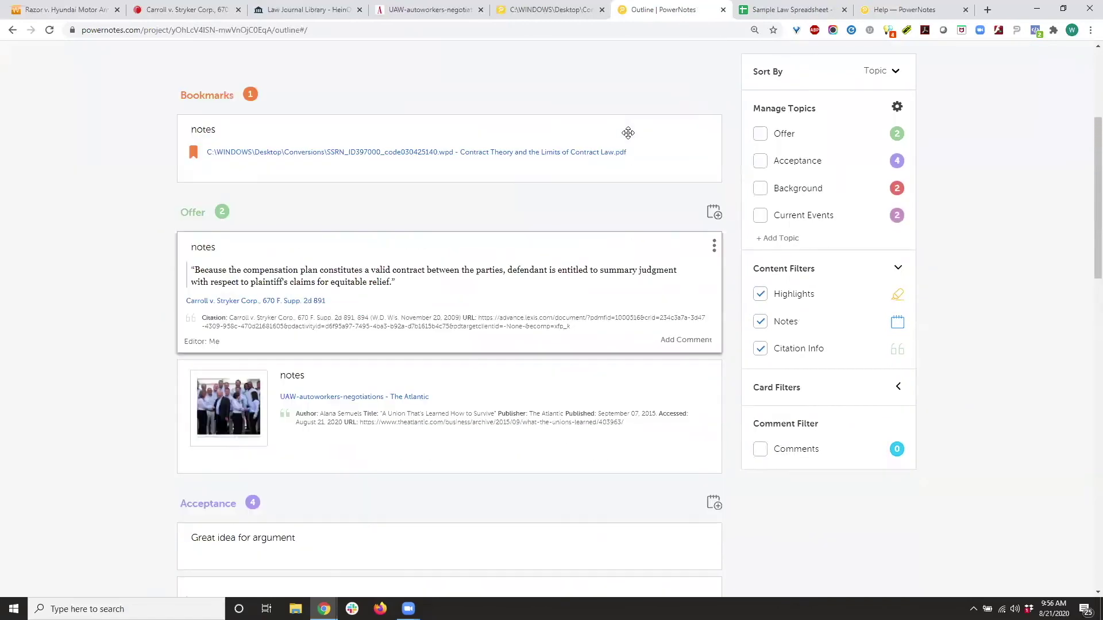
scroll(665, 343, "down", 2)
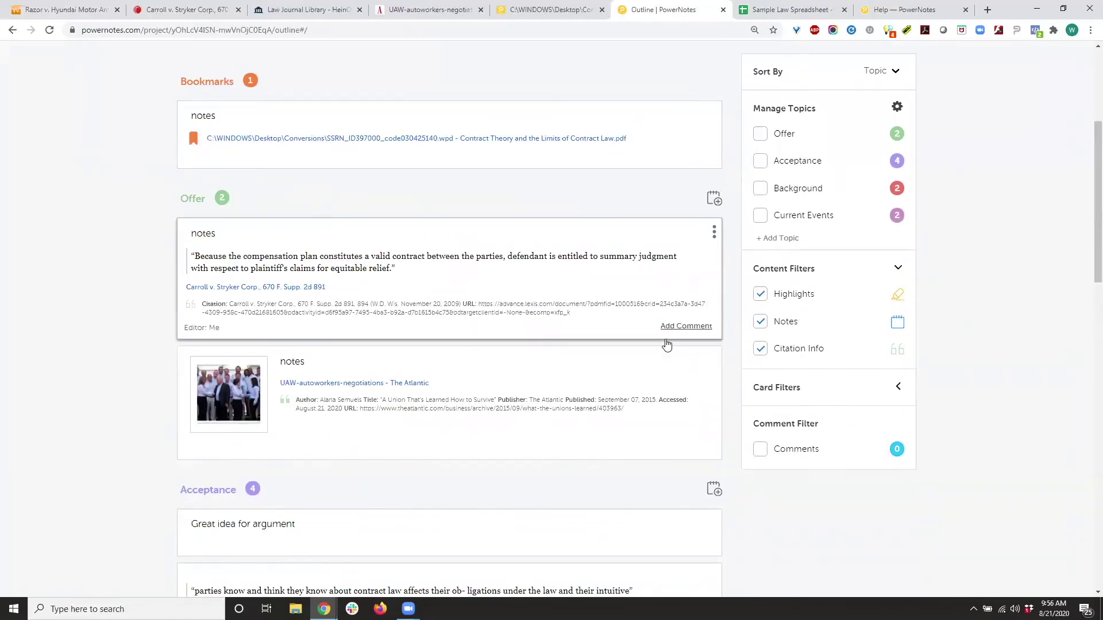
scroll(665, 344, "up", 2)
scroll(667, 344, "down", 3)
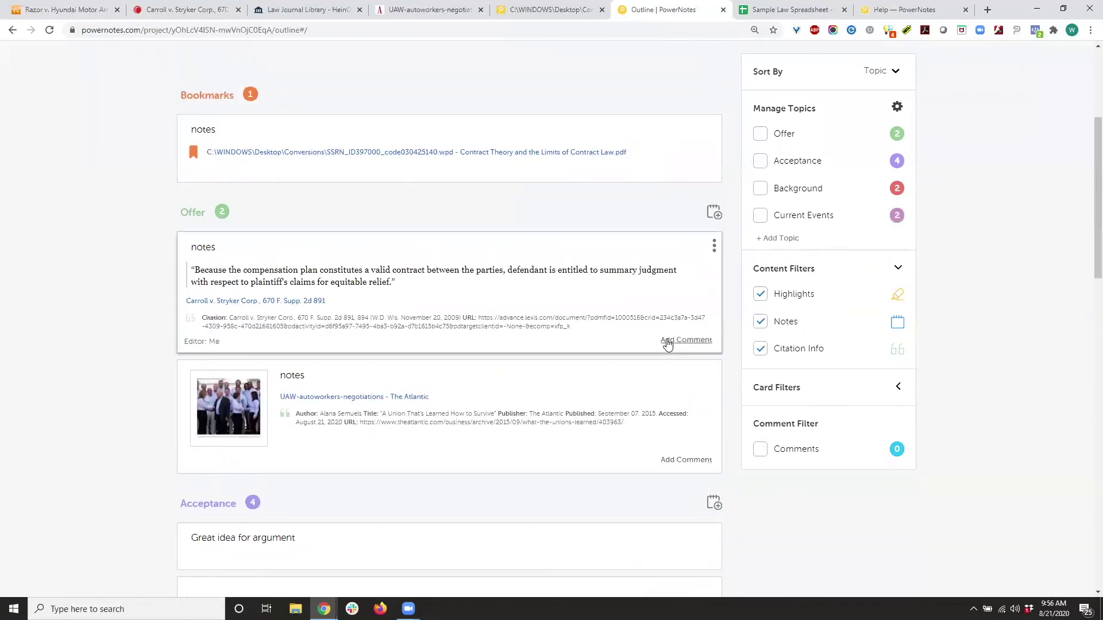
scroll(666, 344, "down", 1)
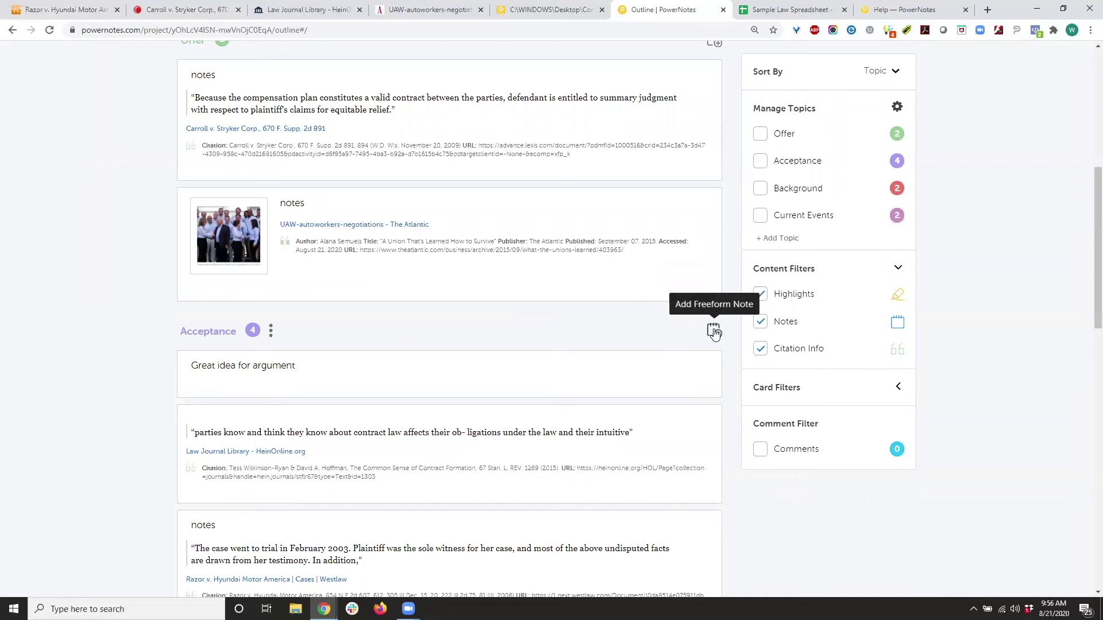
scroll(714, 333, "down", 4)
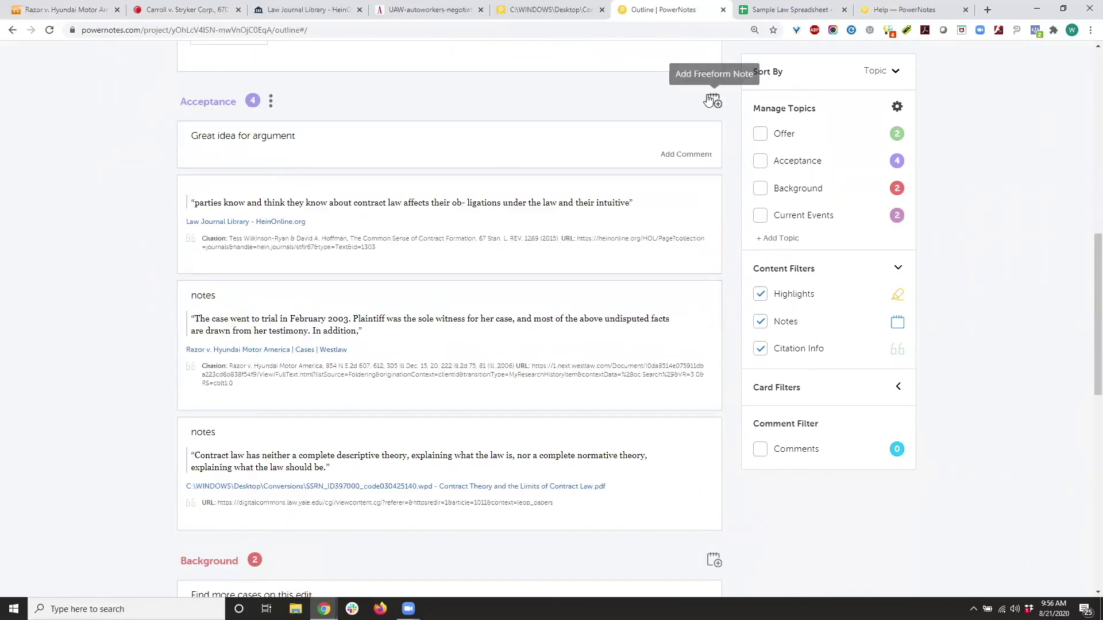
left_click(712, 100)
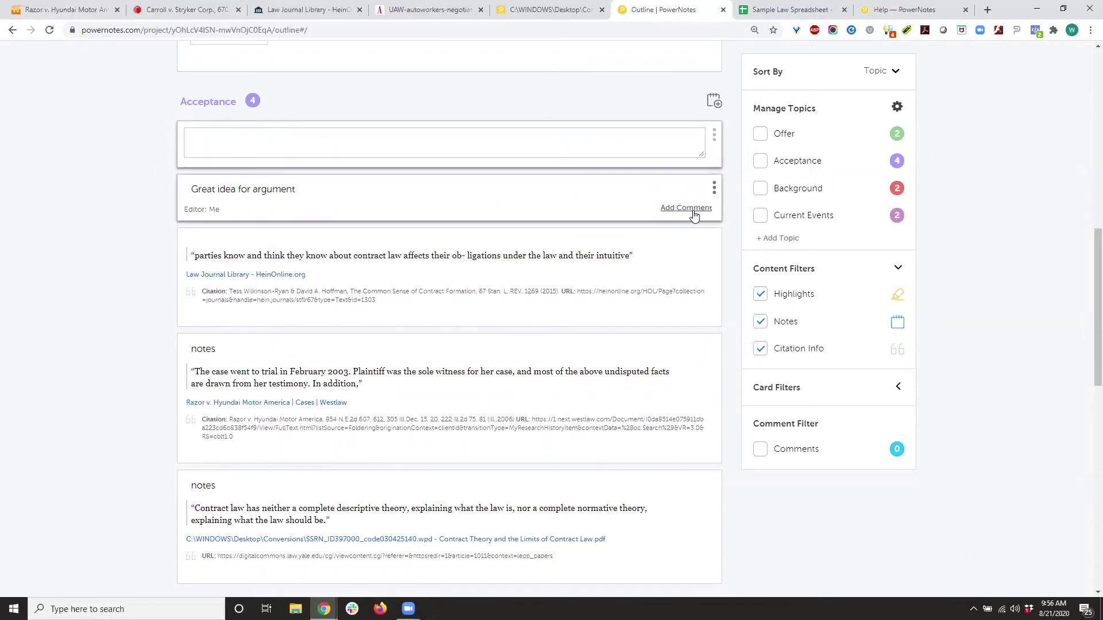
type("Topic")
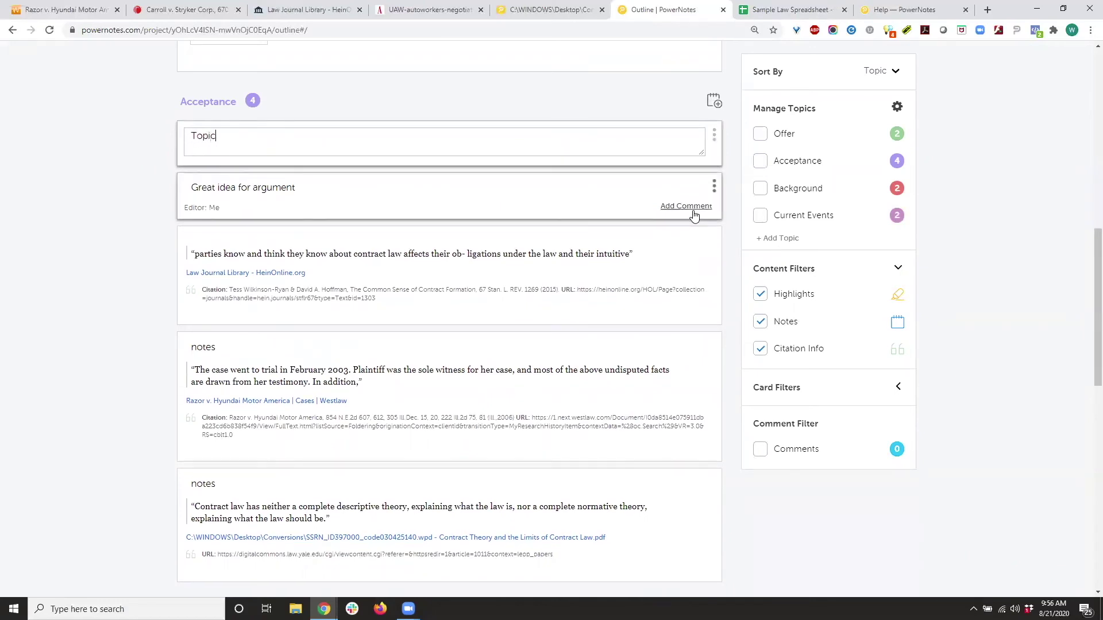
type(" sentence")
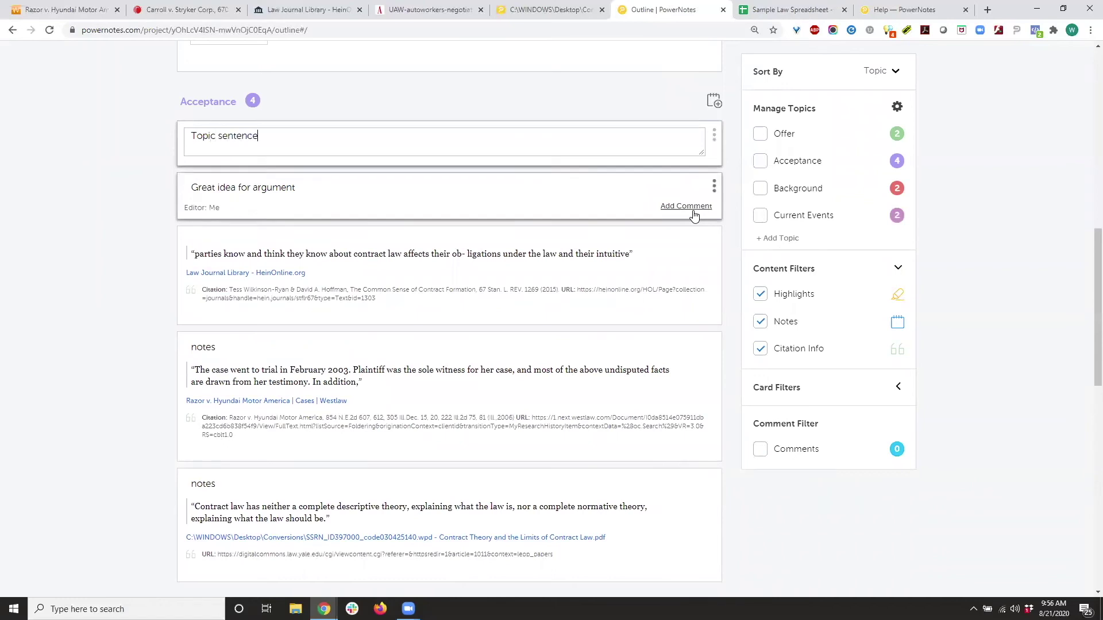
left_click(148, 209)
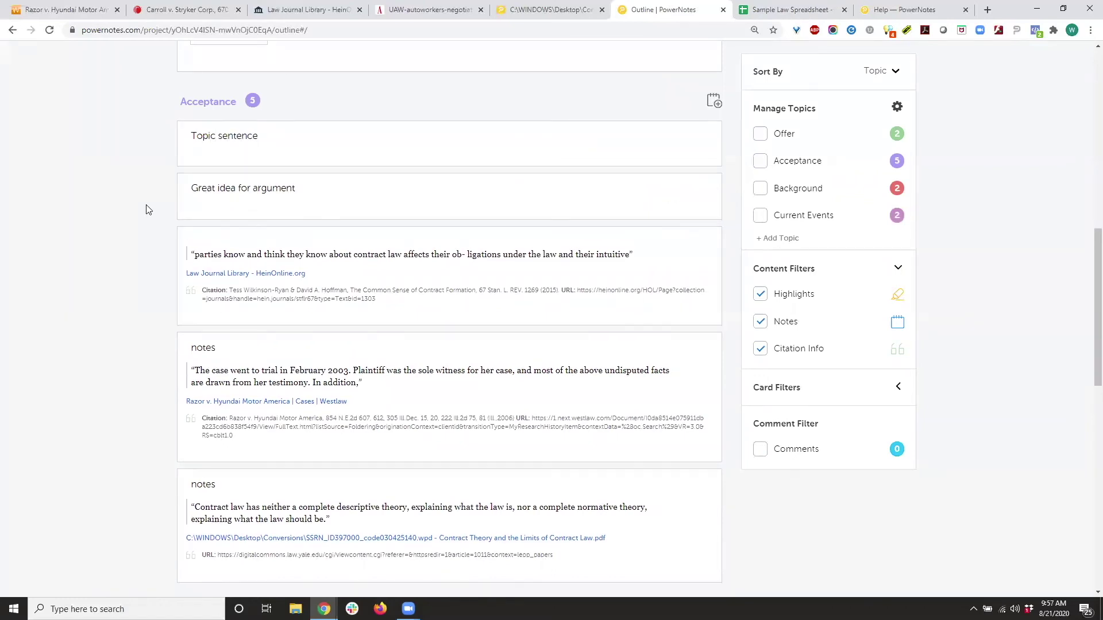
Add a freeform note reading "Passage from a book:" to the Background topic and move it down within the topic
scroll(170, 207, "down", 8)
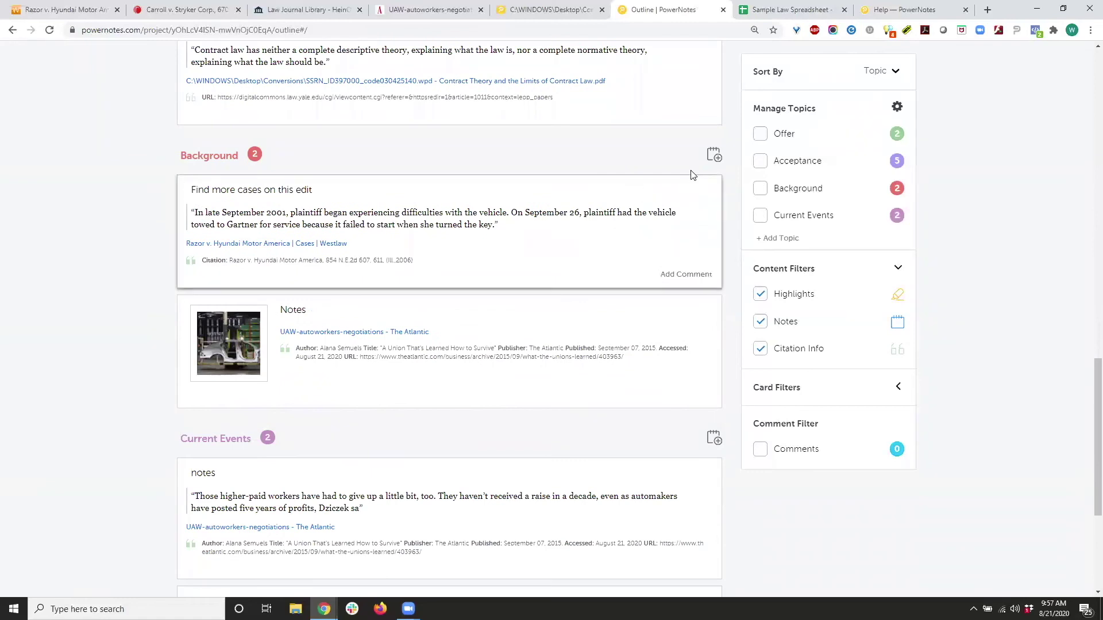
left_click(714, 155)
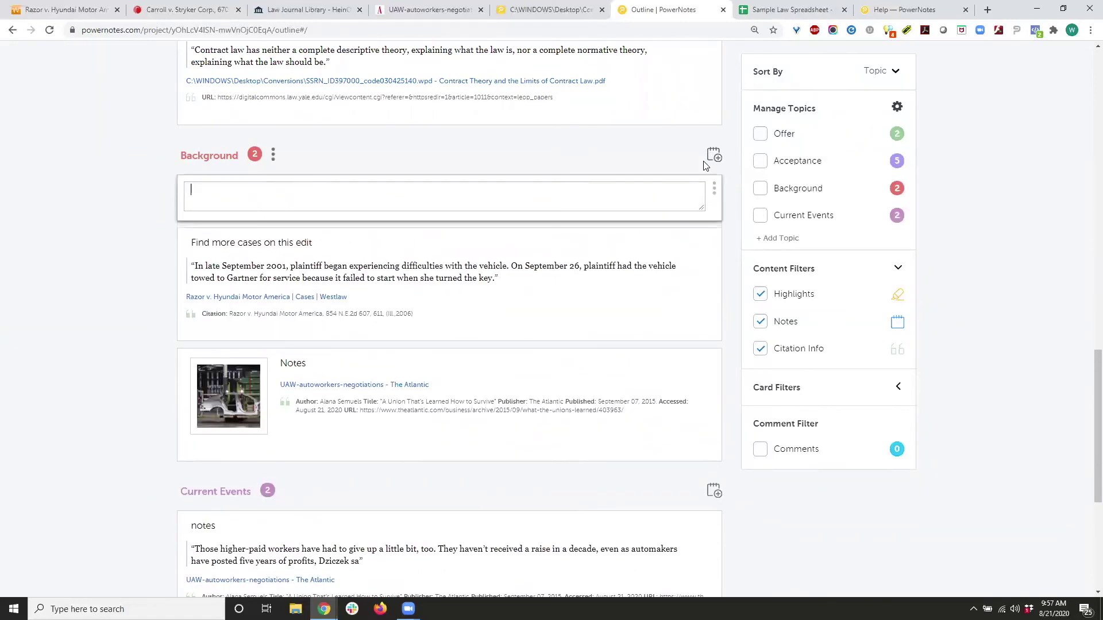
type("Passage ")
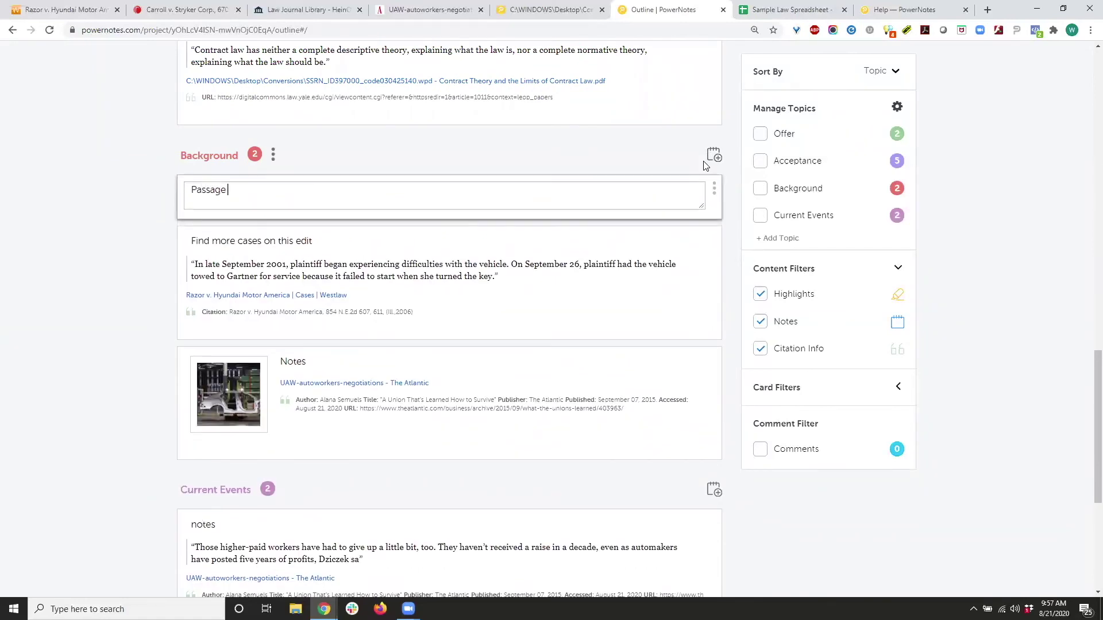
type("from a book:")
left_click(123, 170)
left_click_drag(293, 175, 308, 294)
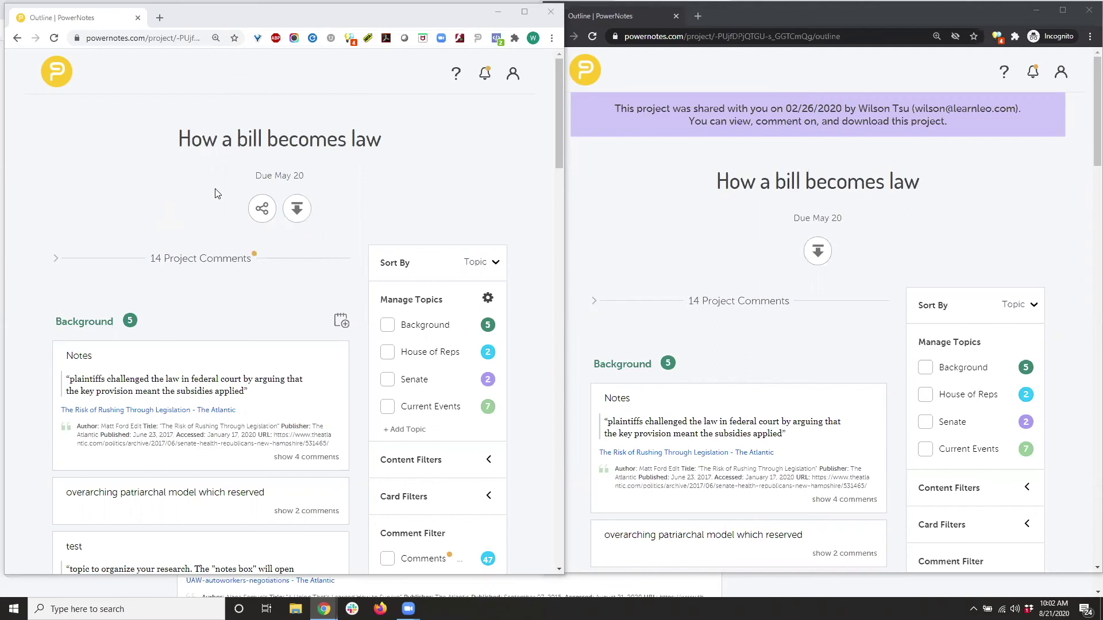
Open the sharing settings of the "How a bill becomes law" project and examine the email invitation field and its Commenter and Editor roles
left_click(639, 218)
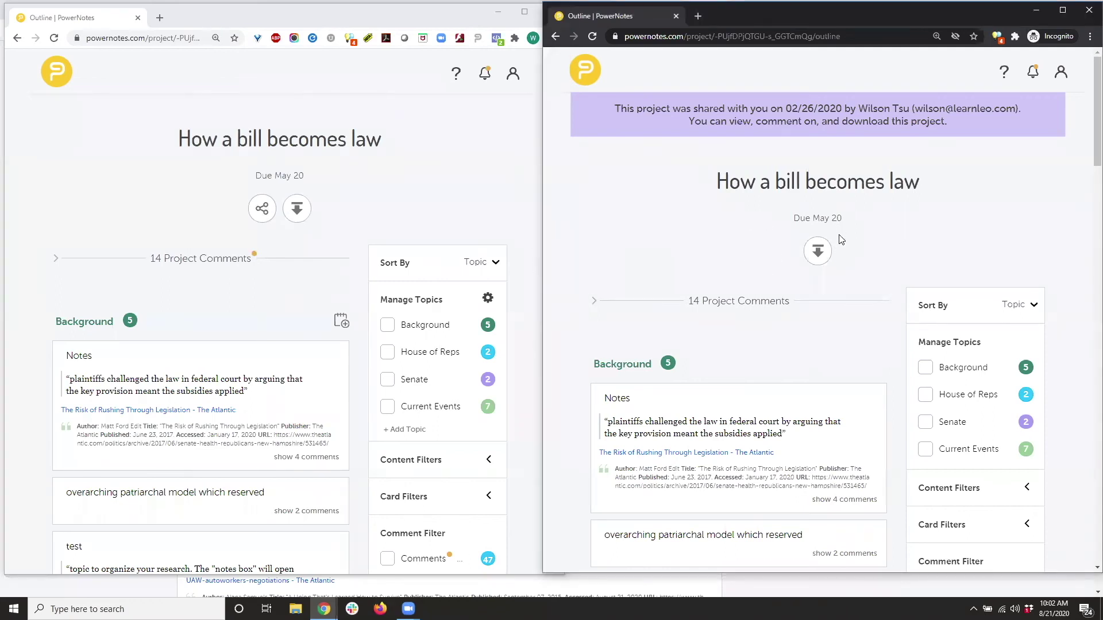
left_click(165, 189)
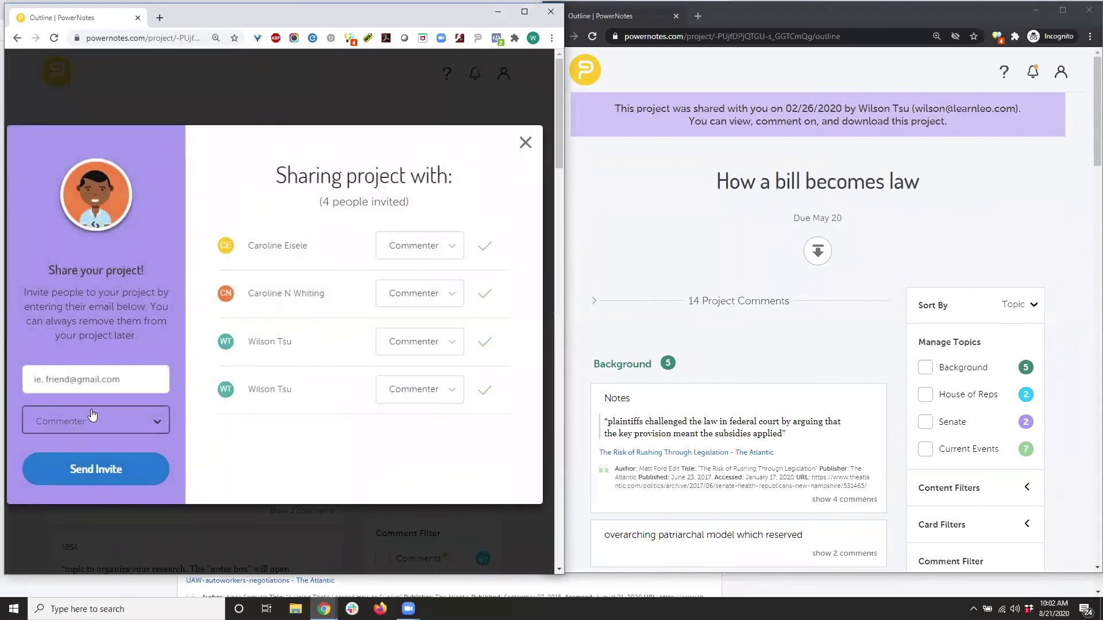
left_click(68, 375)
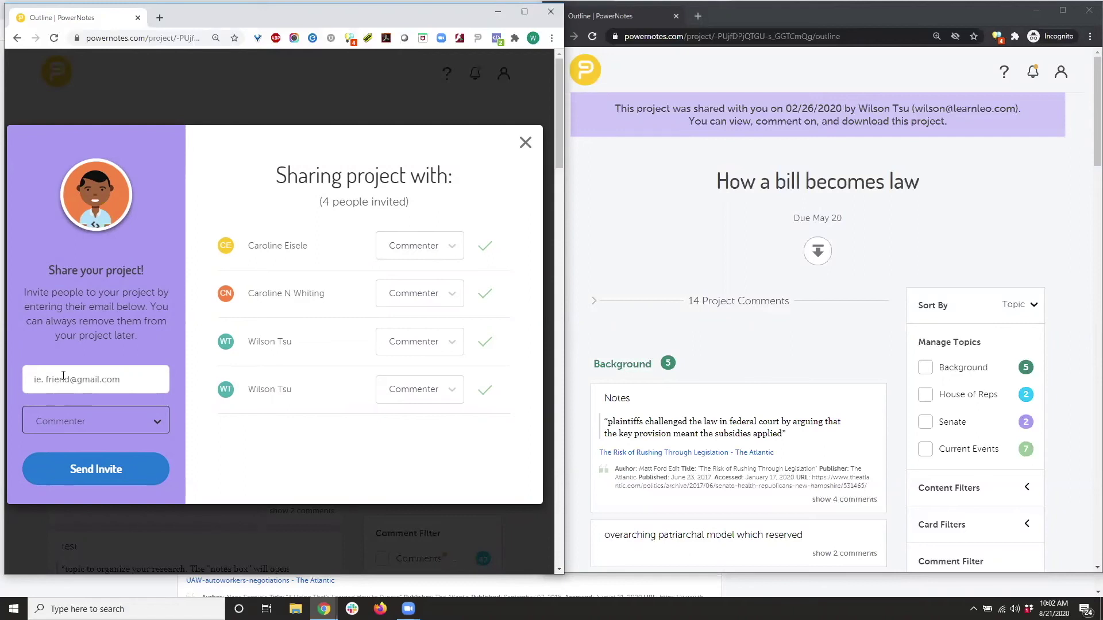
left_click(112, 422)
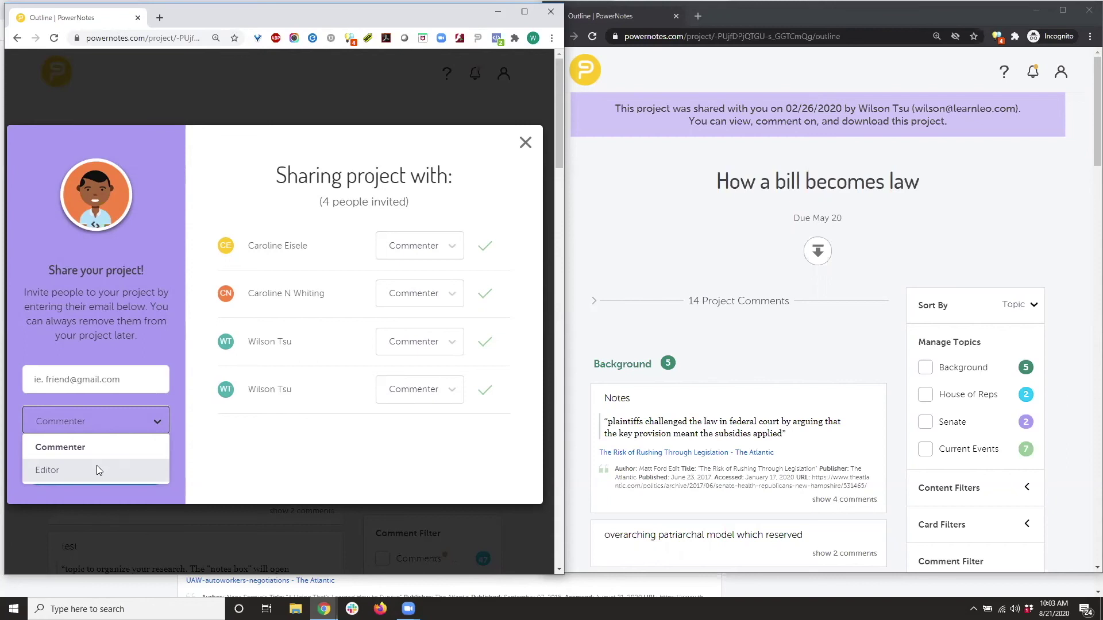
left_click(230, 458)
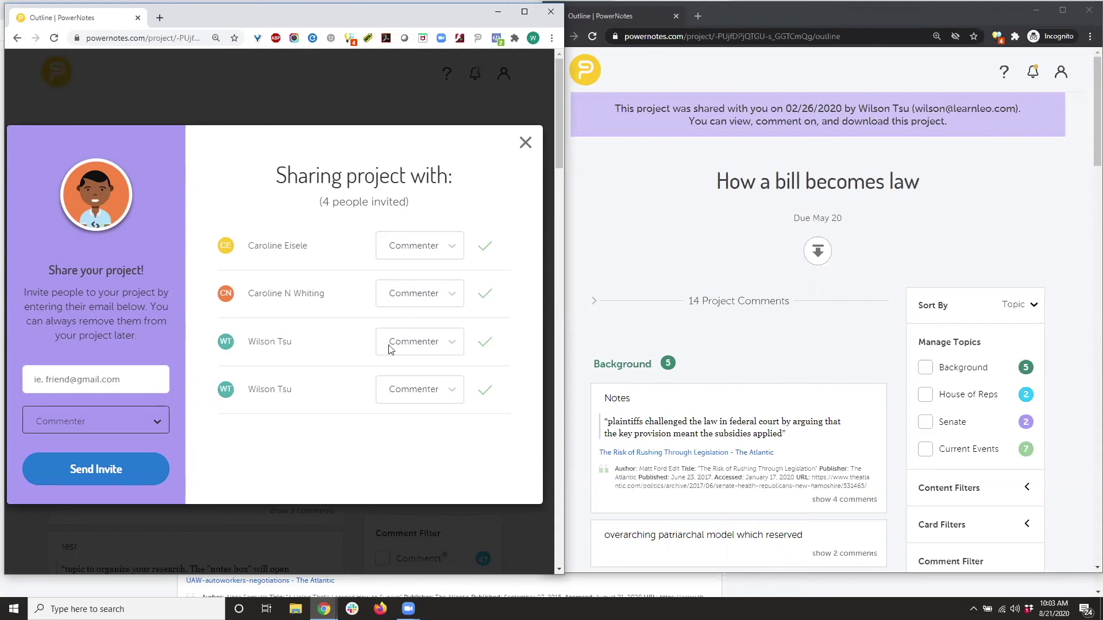
Examine the role and removal options for the first invited collaborator, dismiss them, and close the sharing settings
left_click(452, 253)
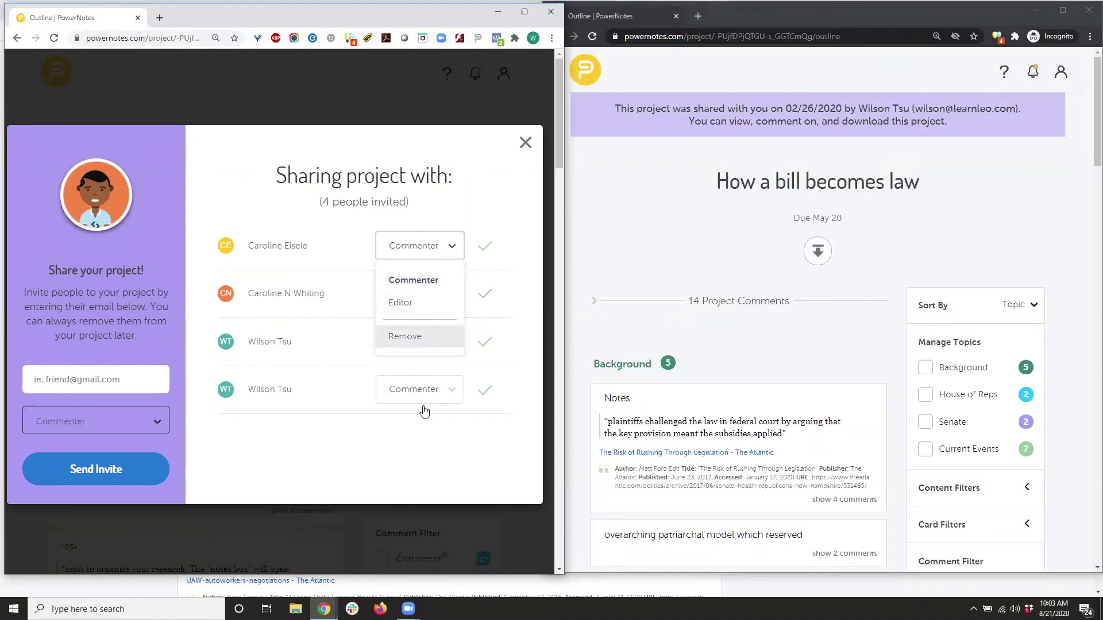
left_click(419, 460)
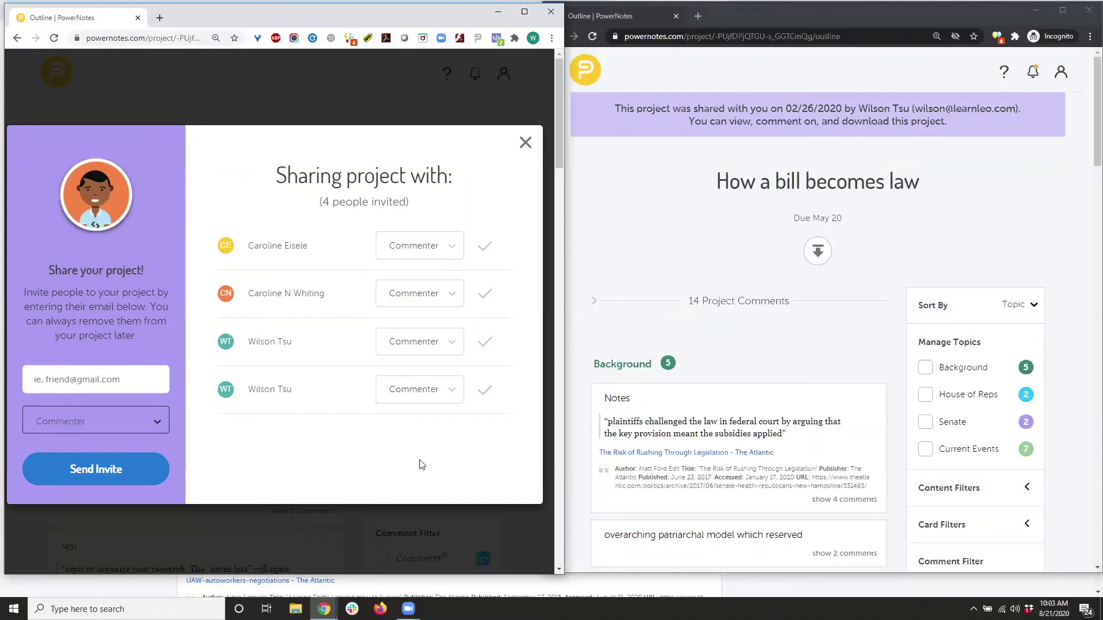
left_click(525, 142)
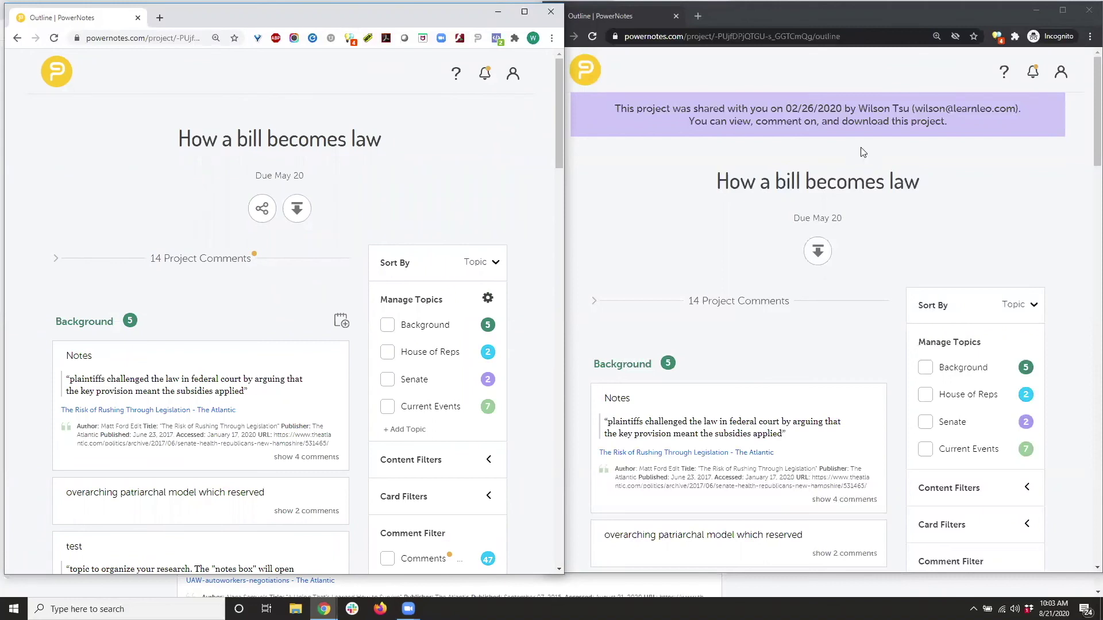
Switch to the collaborator's incognito window, examine the notifications about new comments, and close them
left_click(655, 222)
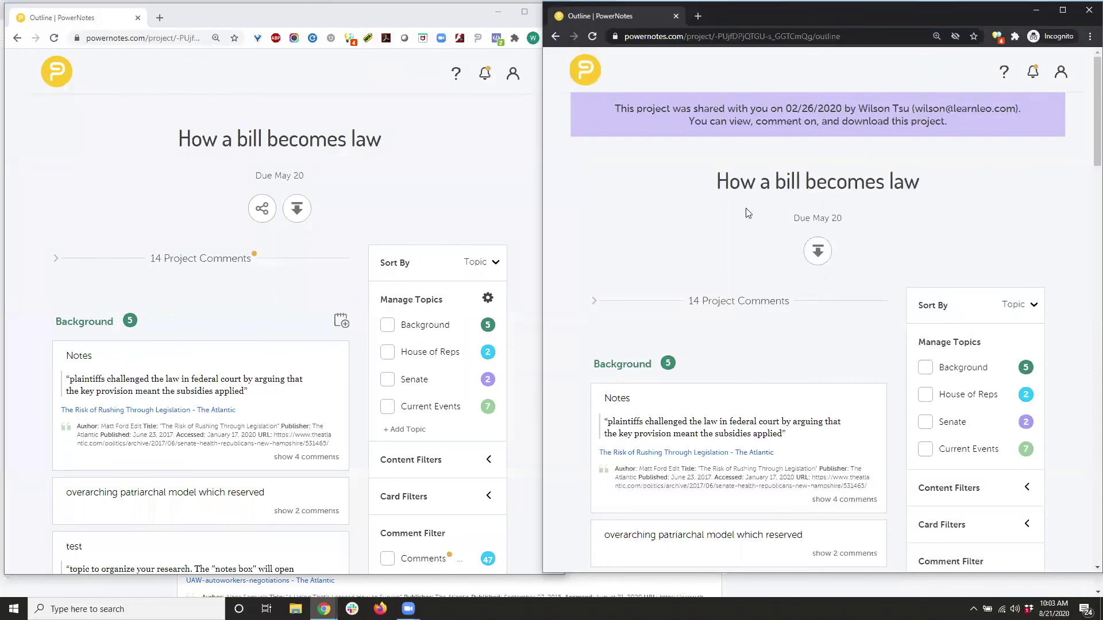
left_click(1033, 73)
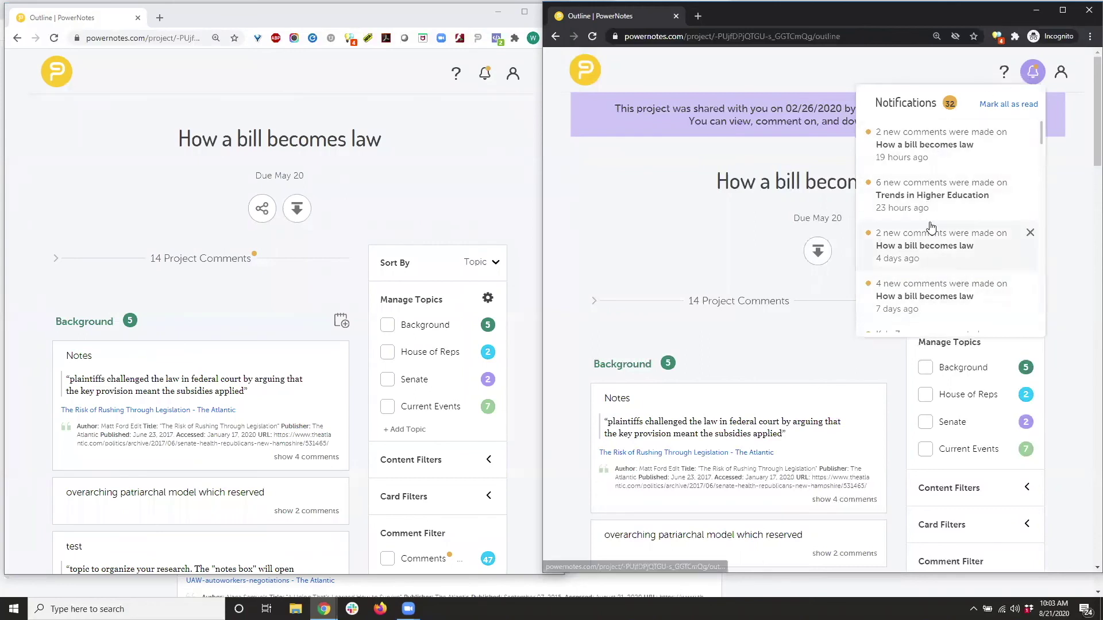
left_click(1063, 245)
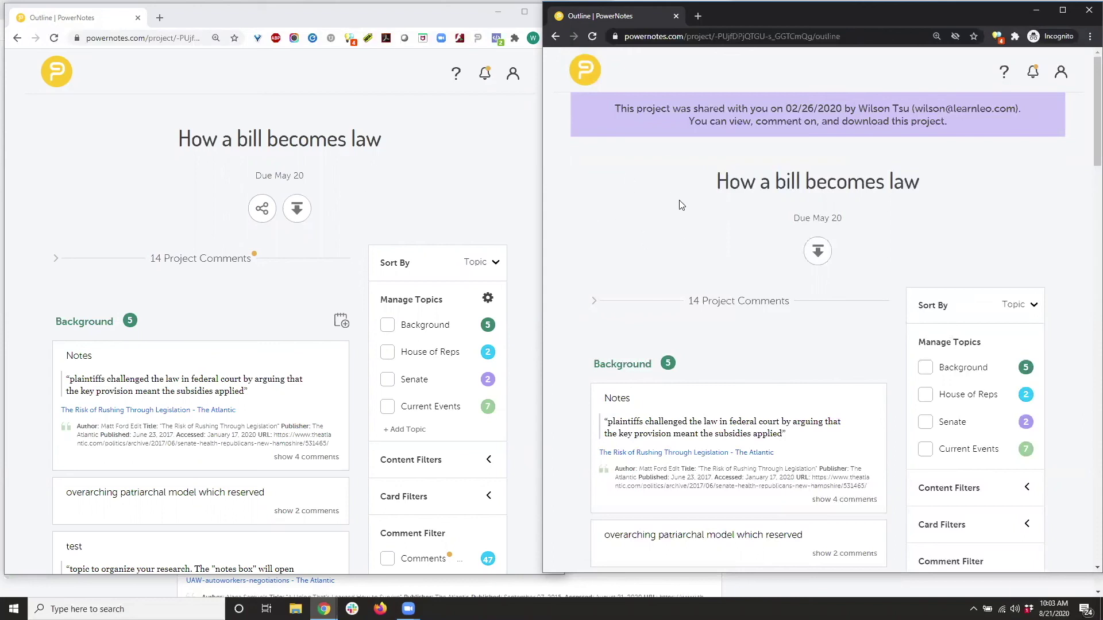
Try to edit the "Notes" text and rearrange the cards under Background in the commenter's view of the shared project
scroll(678, 201, "down", 4)
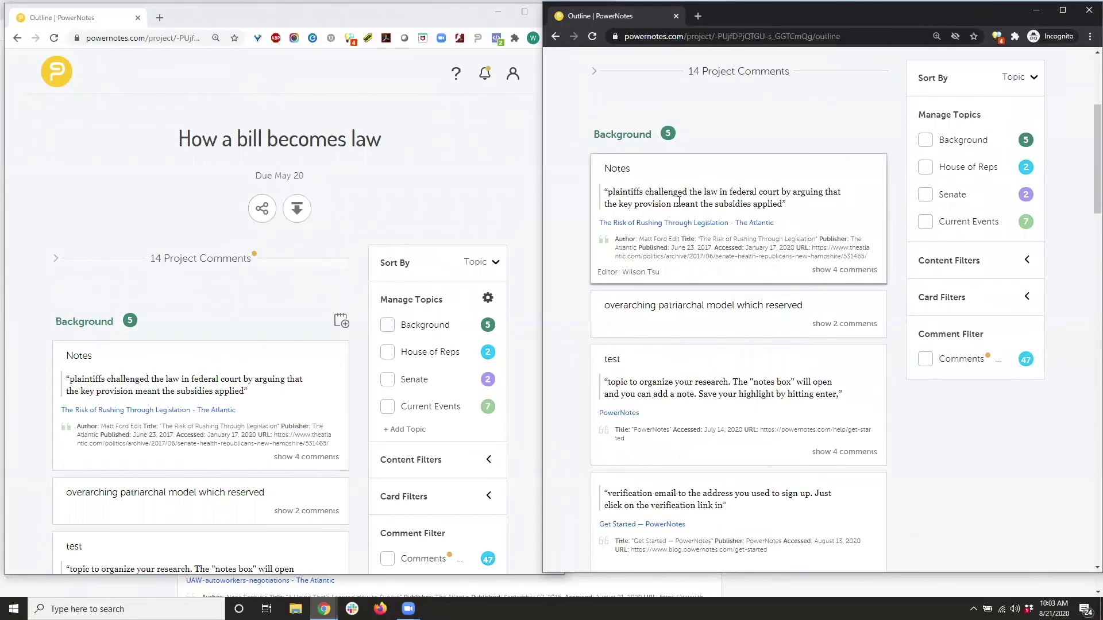
scroll(679, 202, "up", 4)
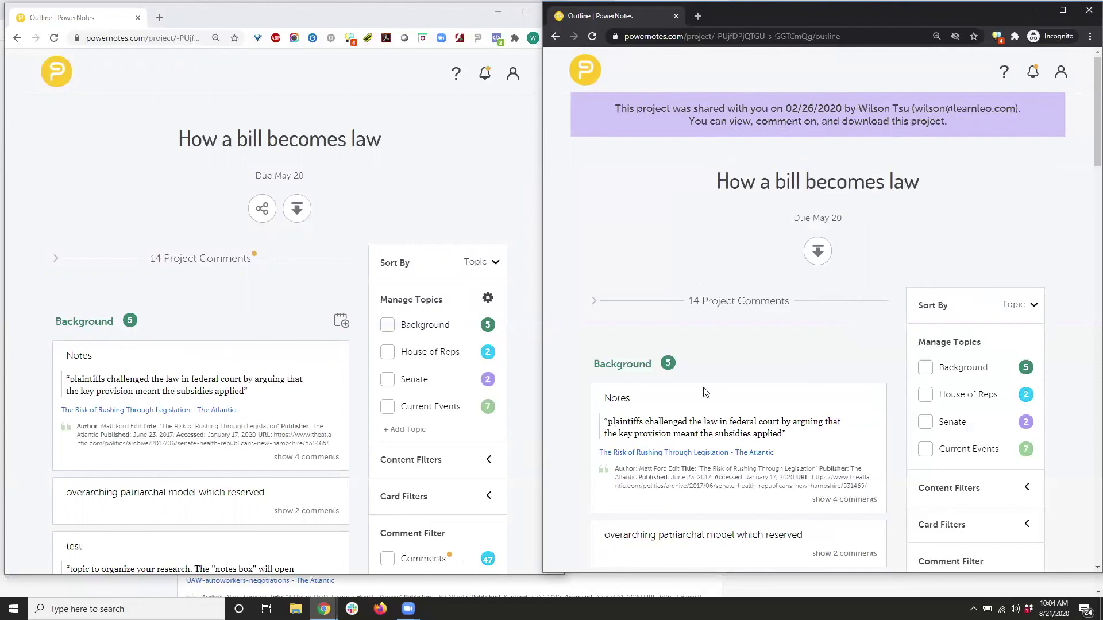
double_click(628, 402)
left_click(646, 408)
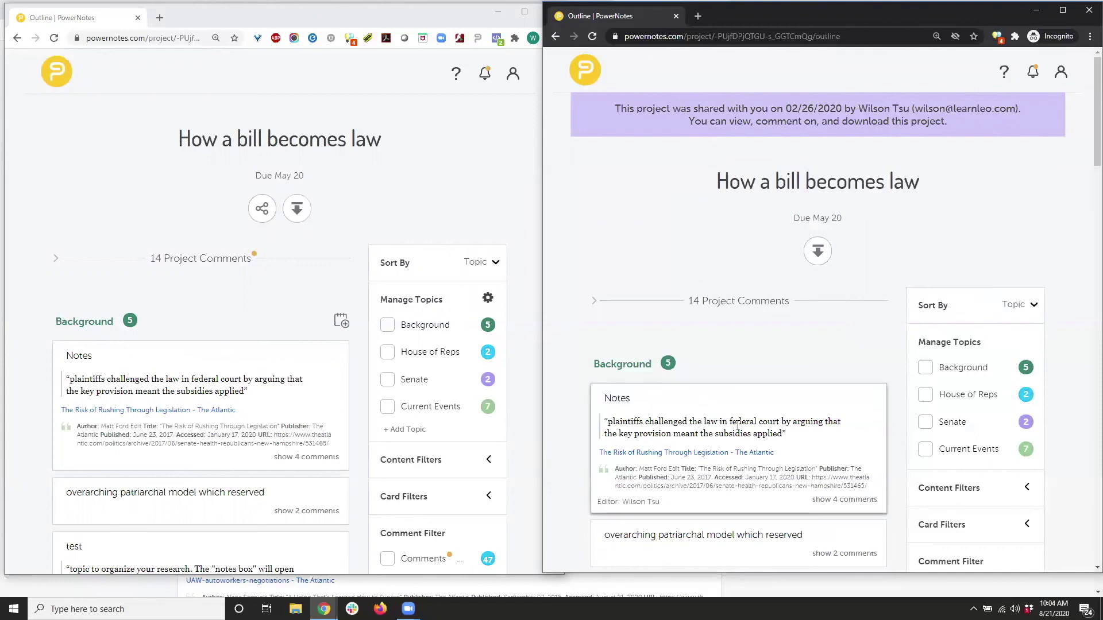
left_click_drag(749, 530, 757, 492)
left_click(749, 472)
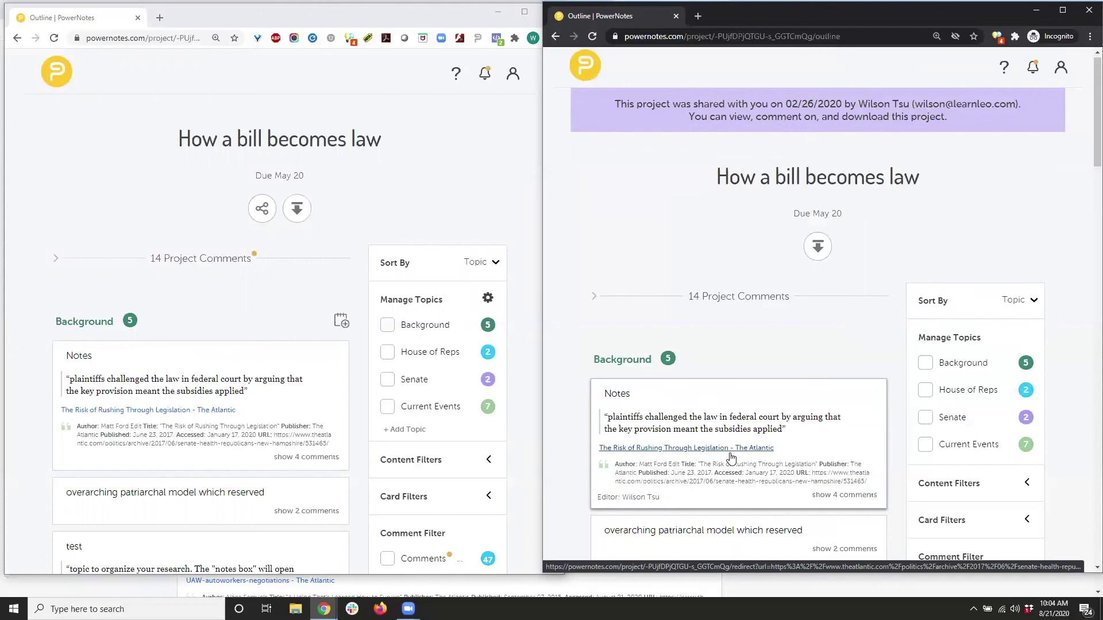
As the commenter, add the comment "ok, please send it to me" to the "overarching patriarchal model which reserved" card
scroll(731, 458, "down", 3)
scroll(731, 454, "down", 1)
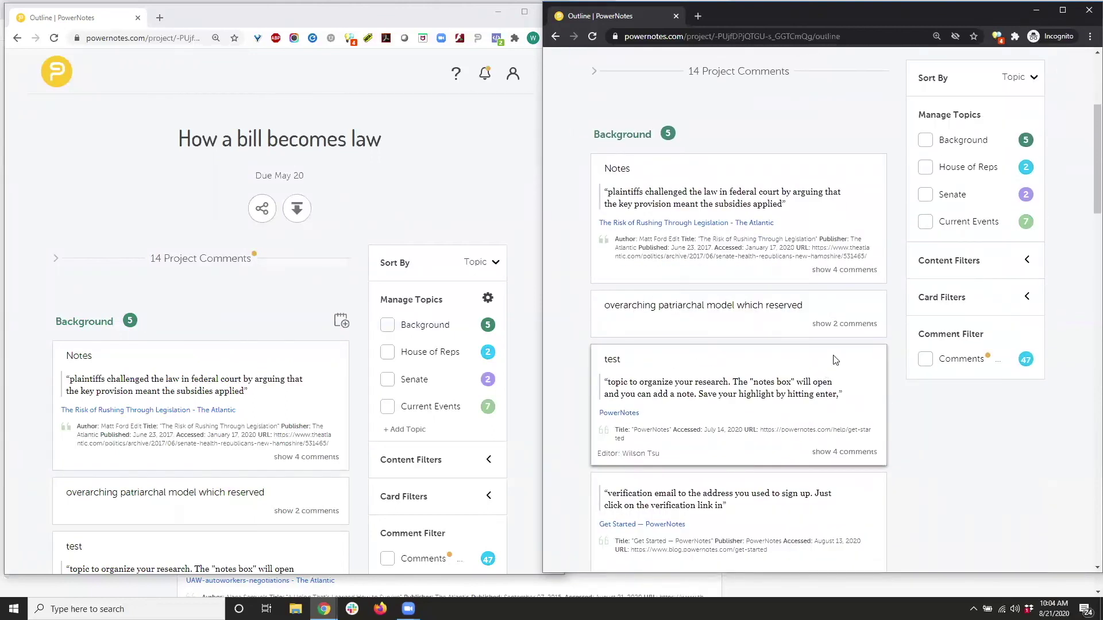
left_click(829, 325)
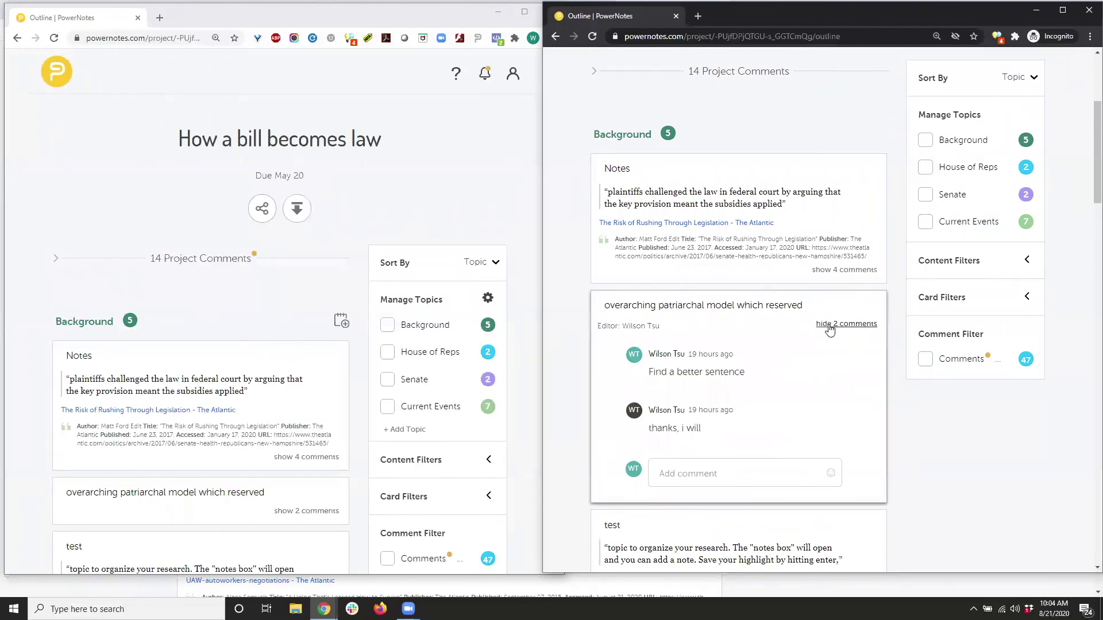
scroll(758, 385, "down", 1)
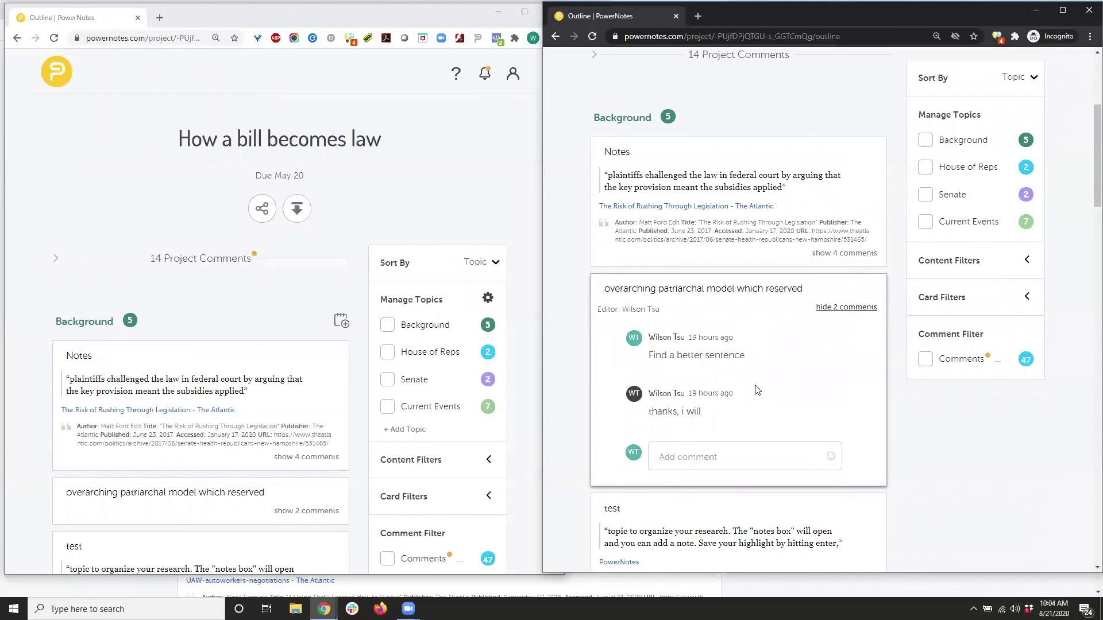
left_click(721, 417)
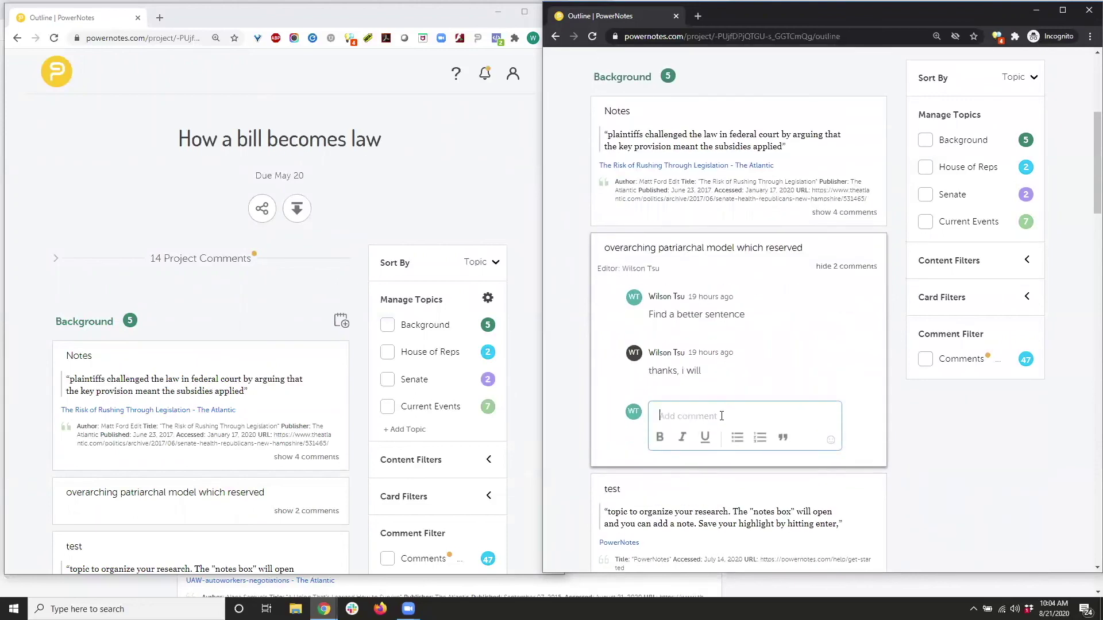
type("ok, please send it to me")
key("Return")
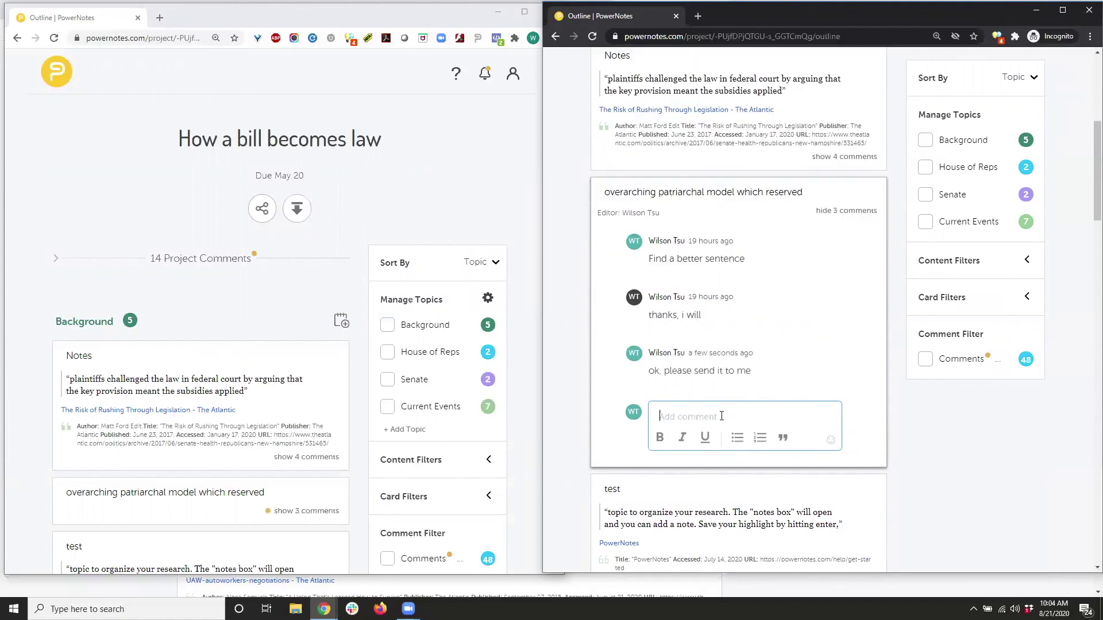
In the project owner's window, reply "ok, I will" in the comments of the "overarching patriarchal model which reserved" card
scroll(299, 340, "down", 3)
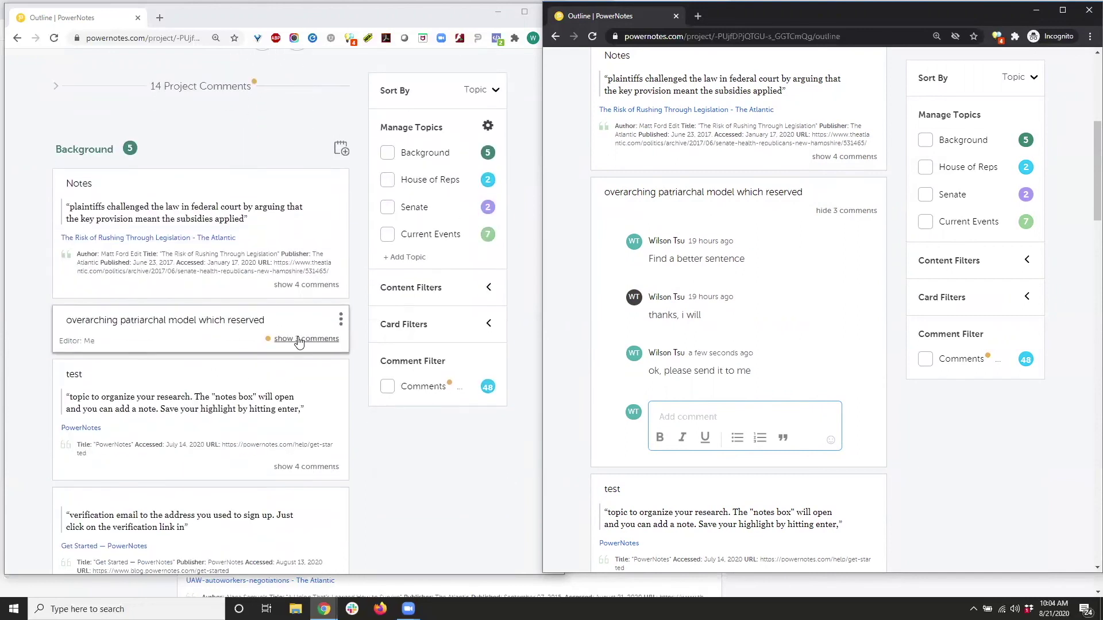
left_click(299, 341)
scroll(295, 342, "down", 3)
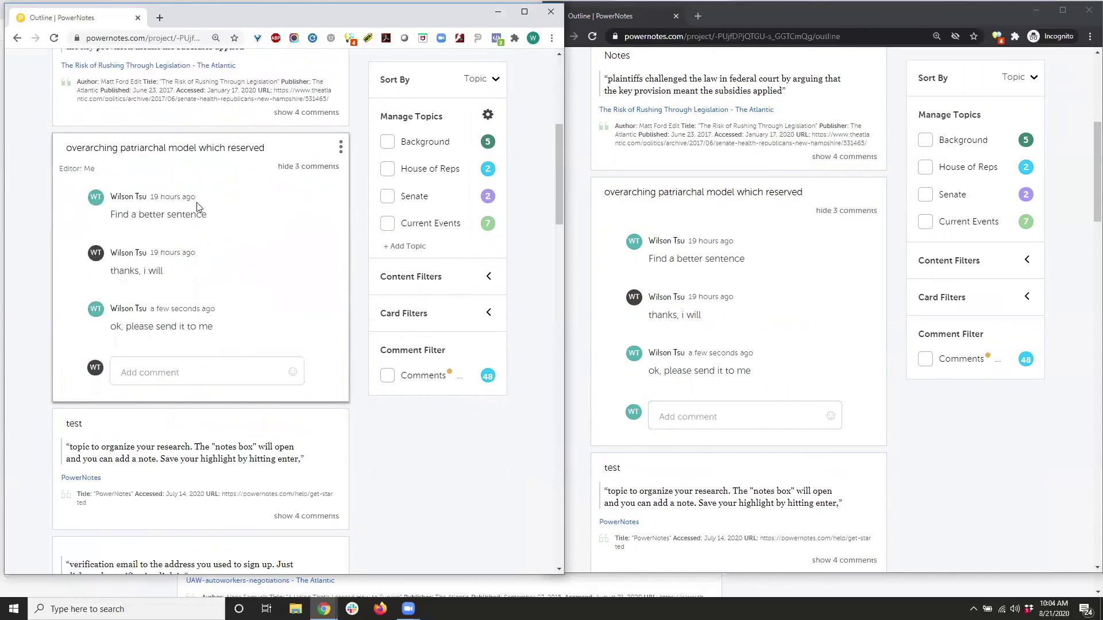
left_click(178, 372)
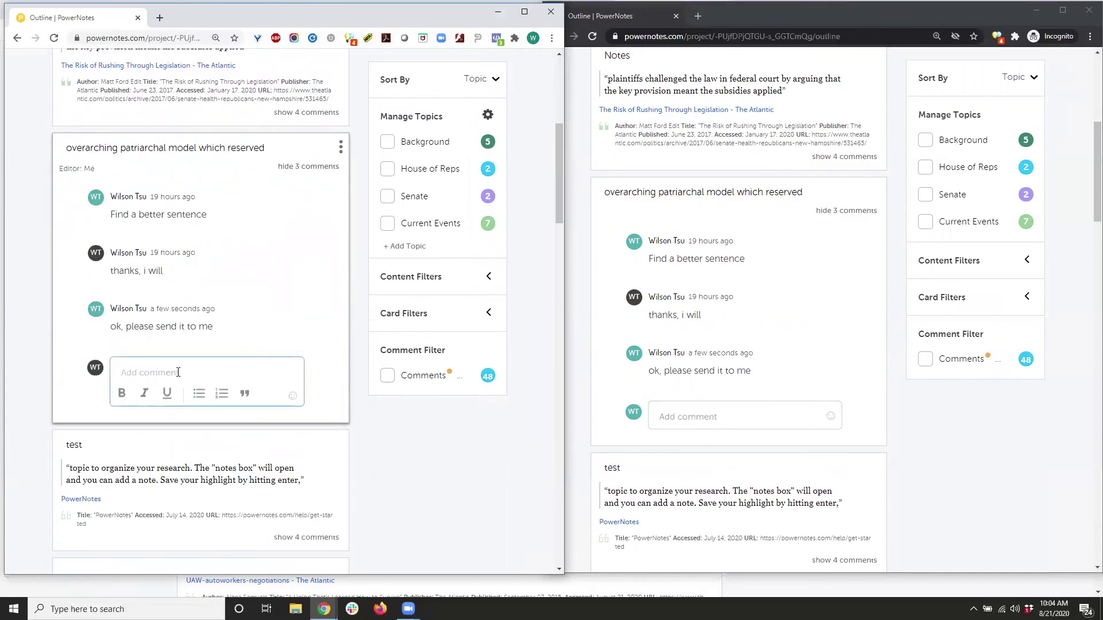
type("ok, I will")
key("Return")
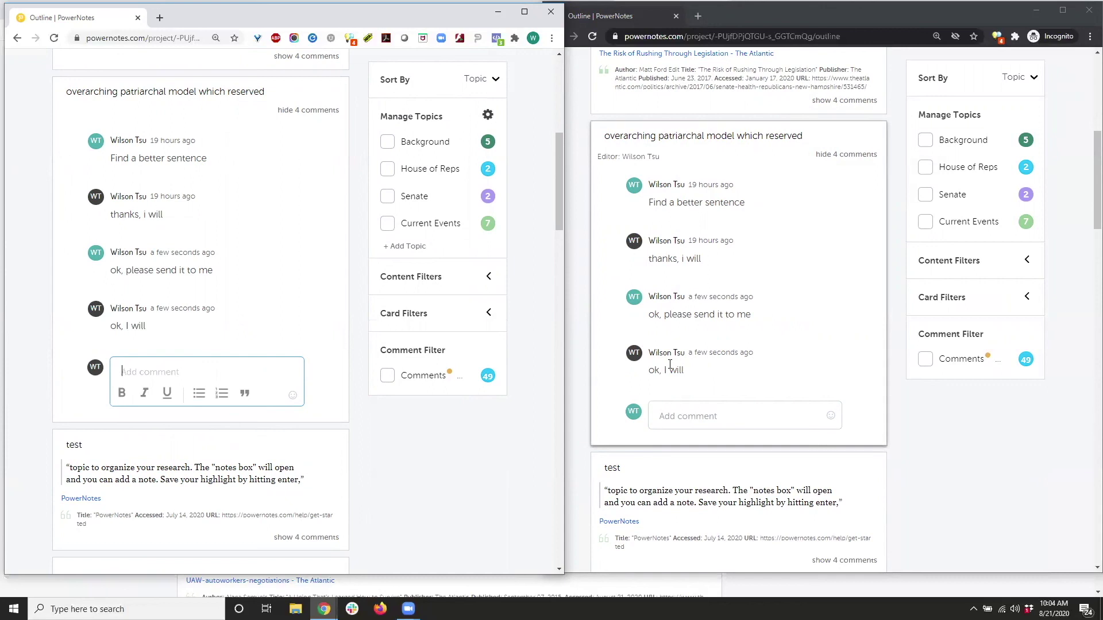
Expand the project comments in the collaborator's window, read through the thread, and collapse it again
scroll(670, 365, "up", 7)
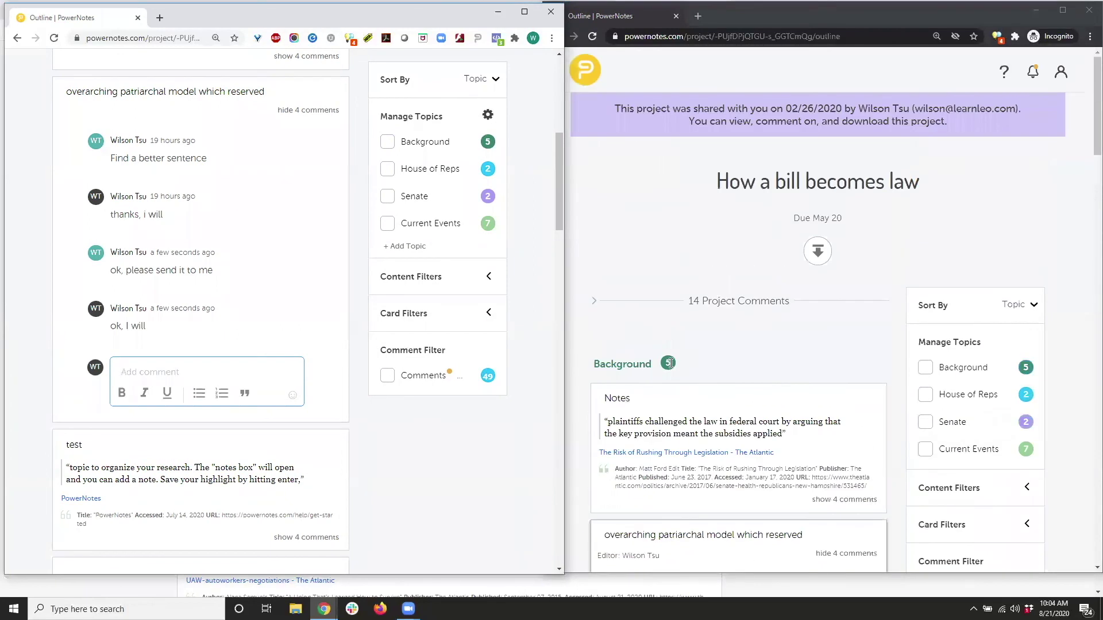
left_click(710, 309)
left_click(707, 310)
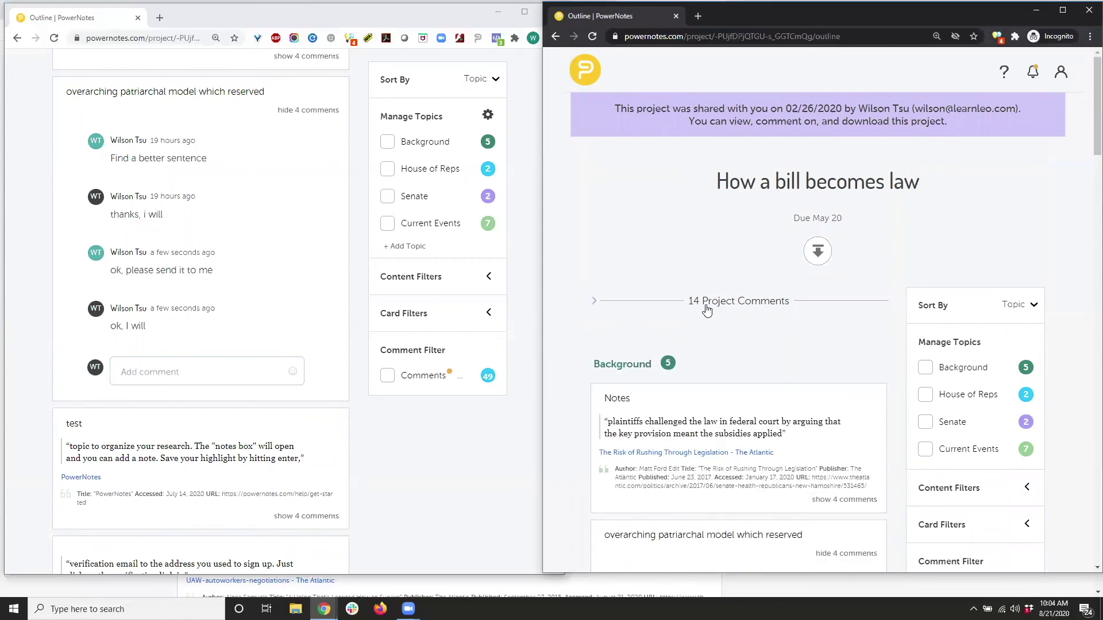
left_click(707, 310)
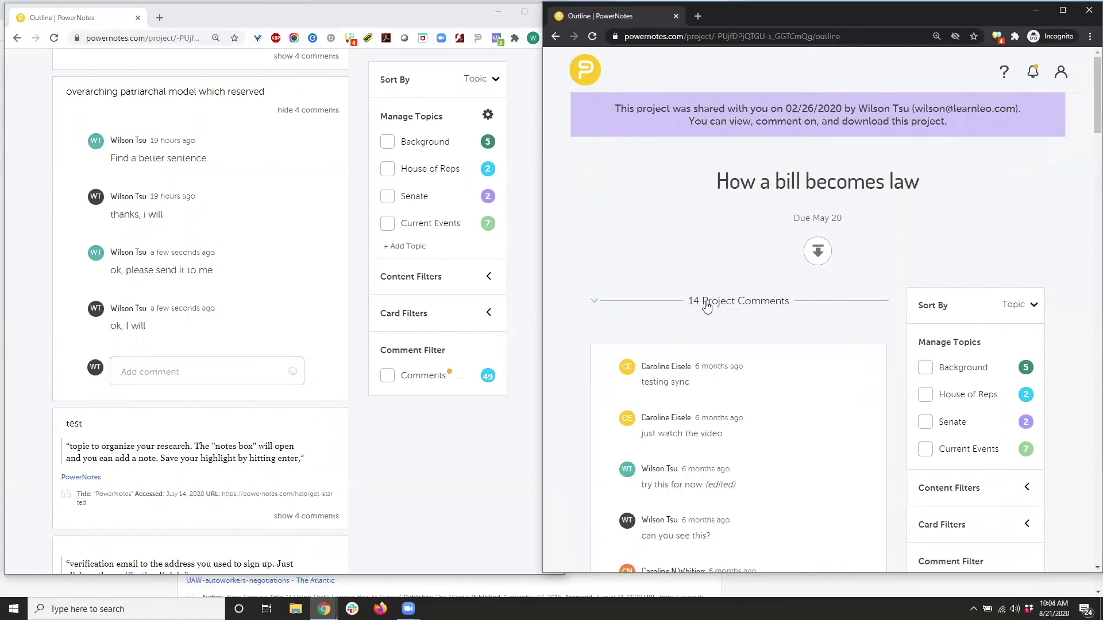
scroll(708, 315, "down", 5)
scroll(709, 314, "down", 4)
scroll(712, 313, "up", 9)
left_click(714, 311)
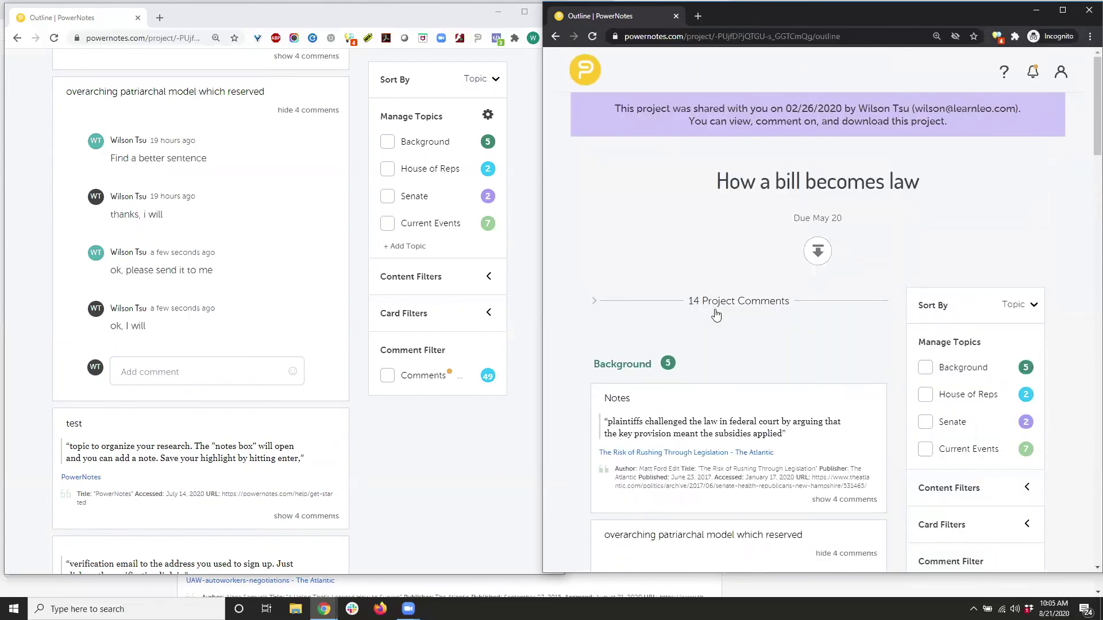
scroll(370, 304, "up", 6)
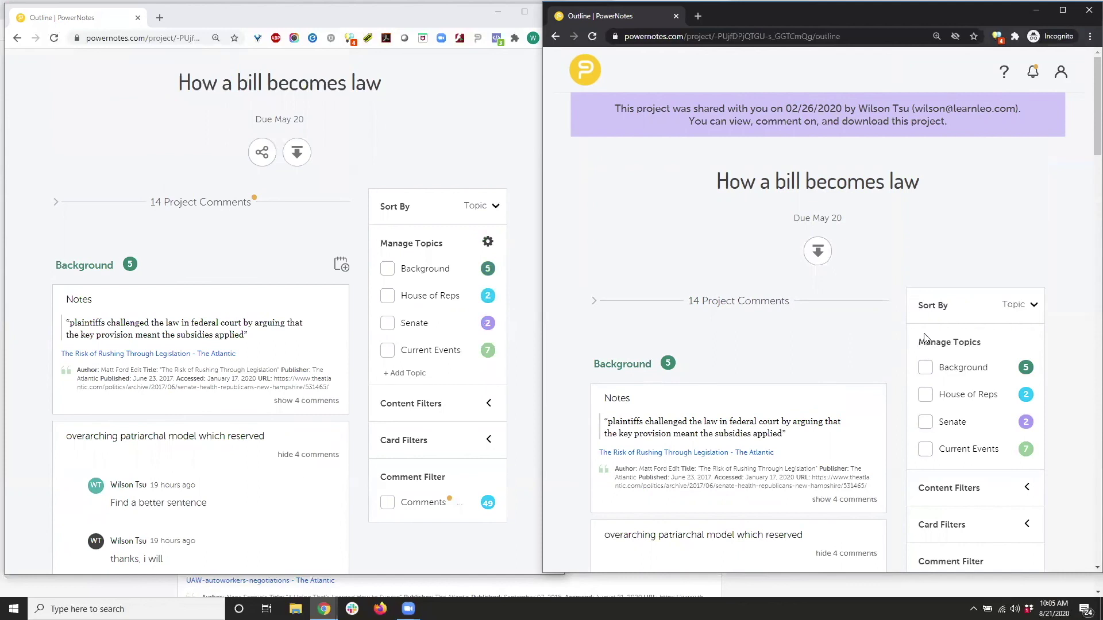
Sort the shared outline by Date with all groups collapsed, and look into the March 4, 2020 group
left_click(1017, 312)
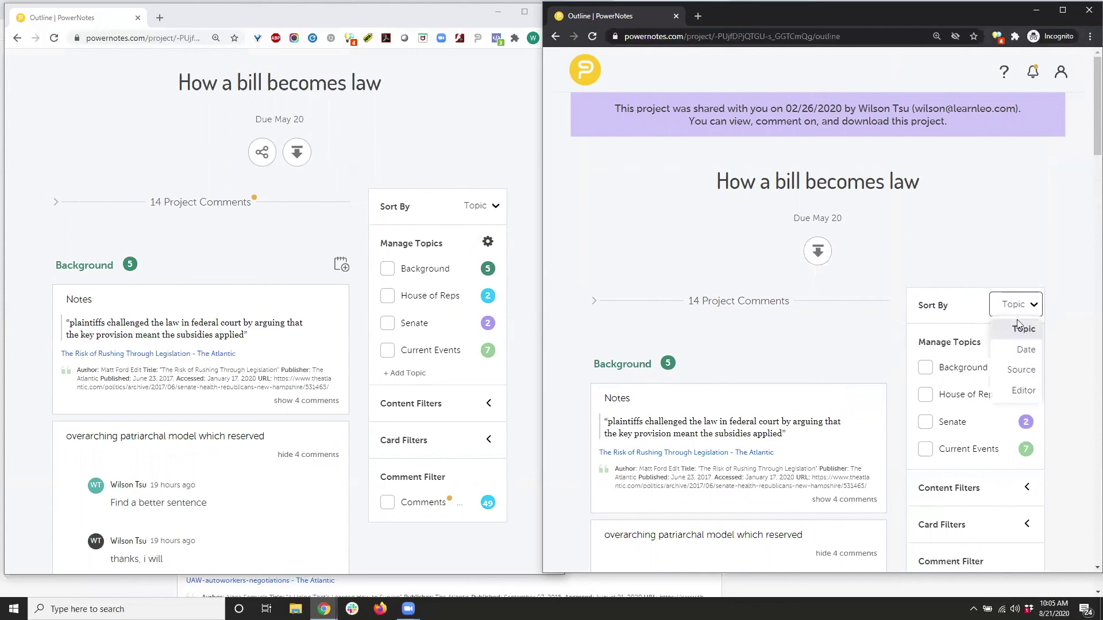
left_click(1017, 350)
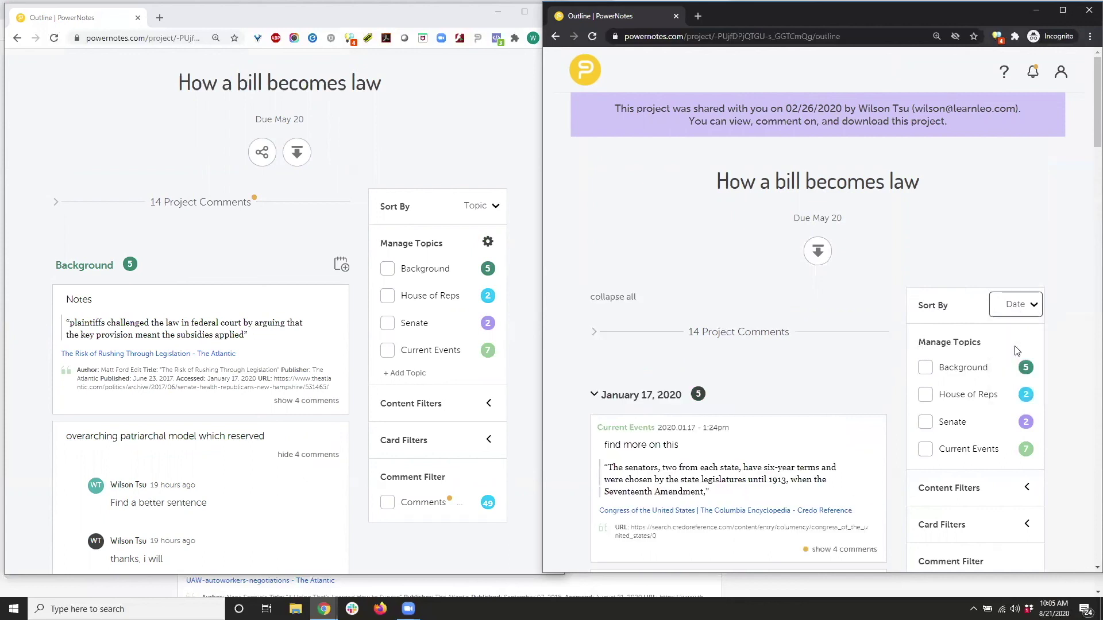
left_click(612, 297)
scroll(659, 329, "down", 3)
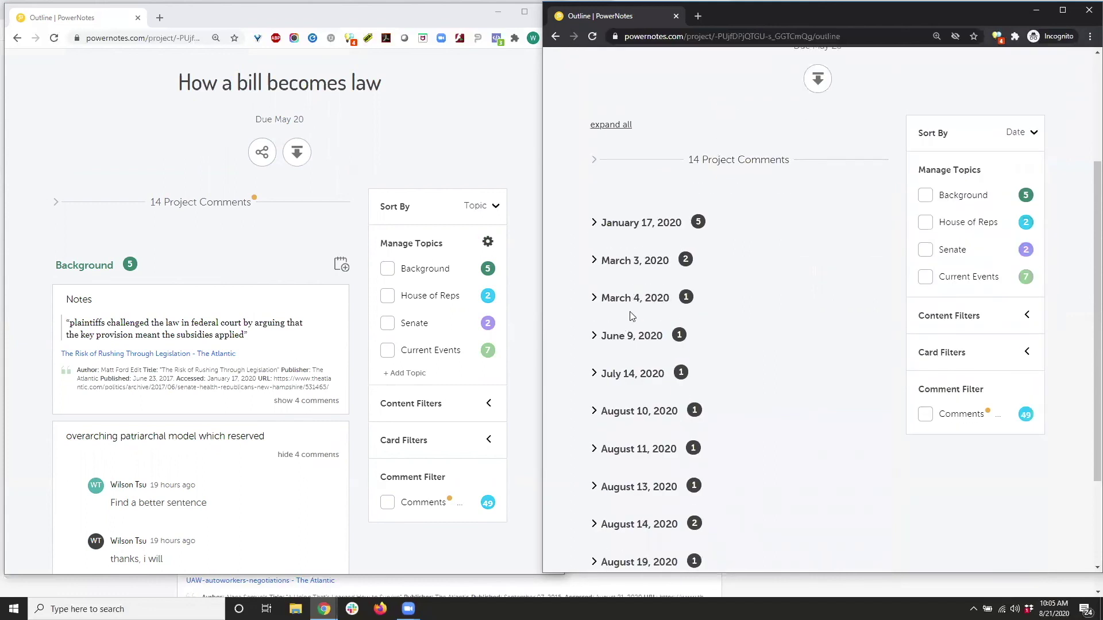
left_click(632, 299)
left_click(632, 300)
scroll(930, 278, "up", 3)
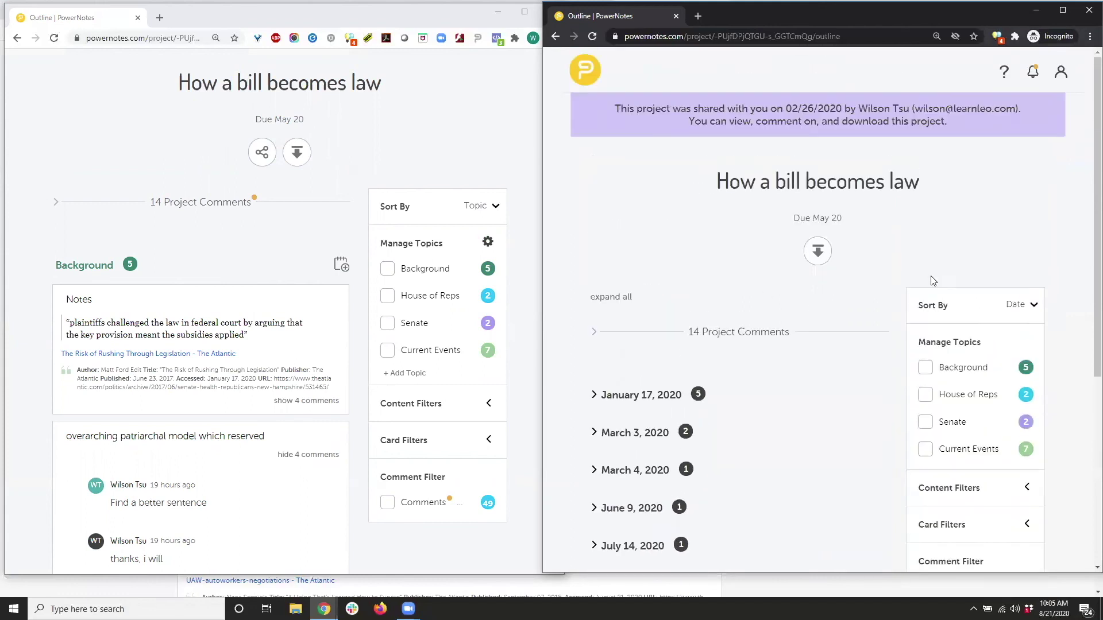
Sort the shared outline by Source and look into one of the source groups
left_click(1011, 303)
left_click(1020, 369)
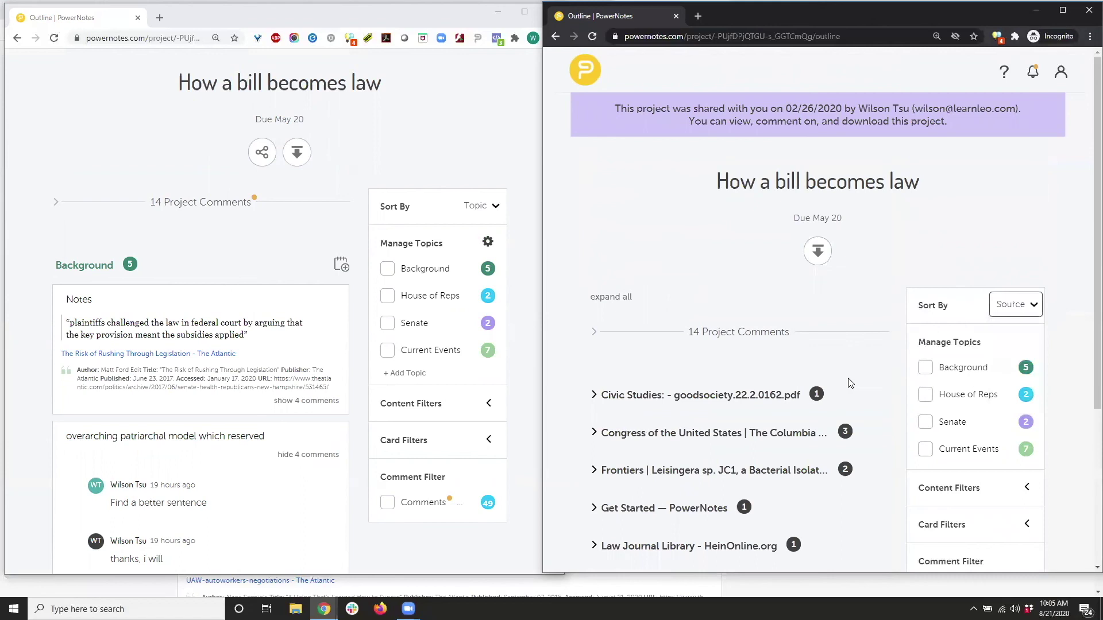
scroll(841, 381, "down", 3)
left_click(707, 311)
left_click(708, 309)
scroll(899, 321, "up", 3)
Sort the shared outline by Editor to look into the project owner's group, and restore the sorting by Topic
left_click(1008, 314)
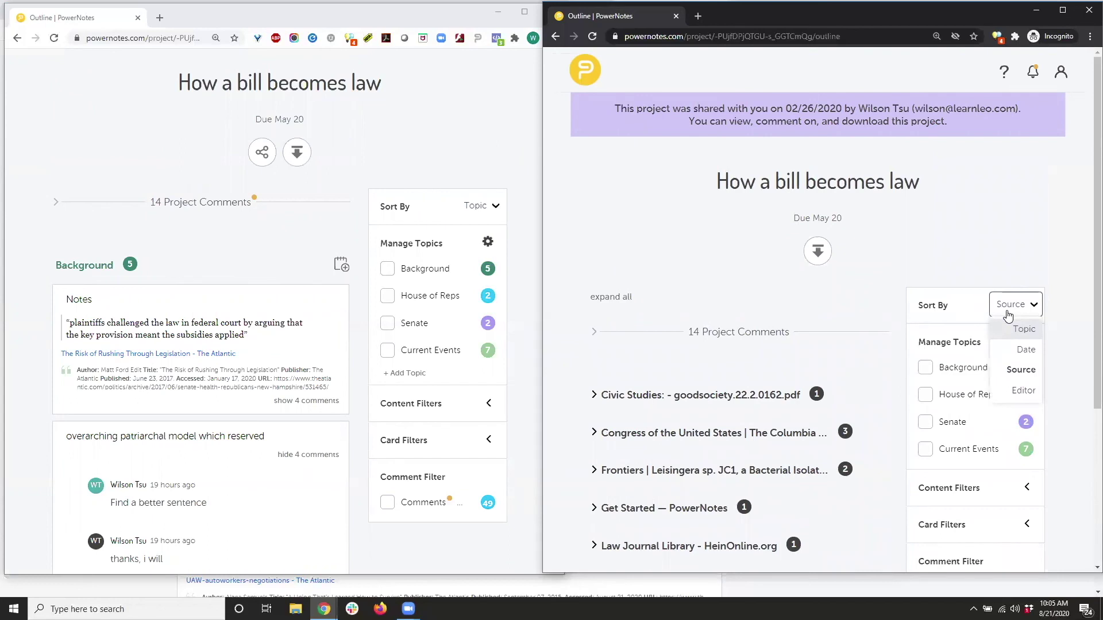
left_click(1014, 392)
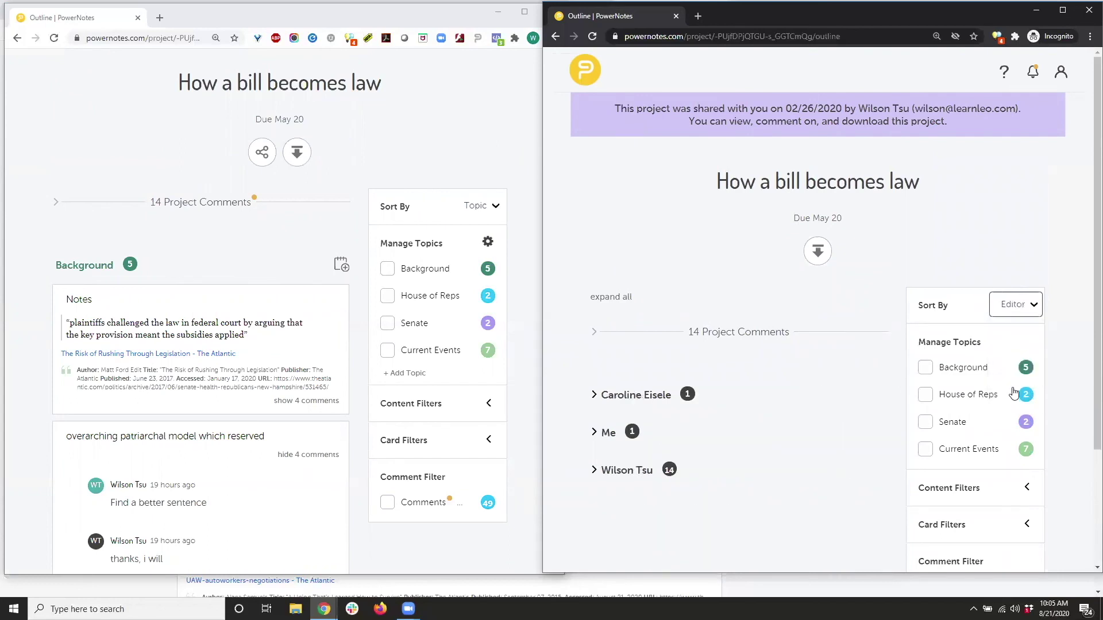
scroll(746, 379, "down", 2)
left_click(635, 365)
left_click(635, 363)
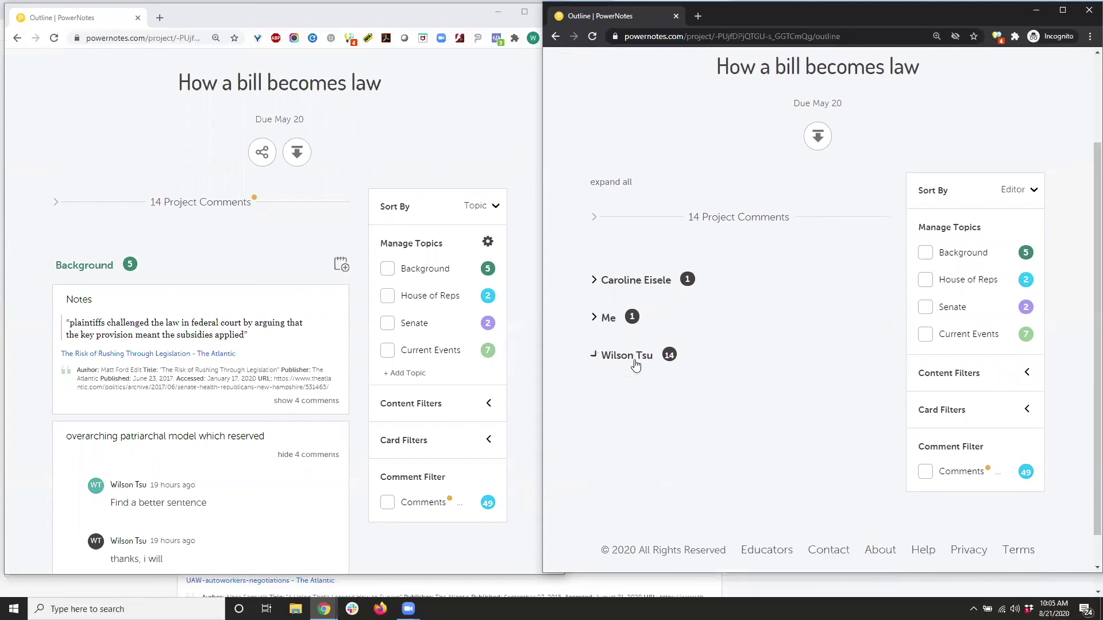
left_click(1009, 203)
left_click(1006, 223)
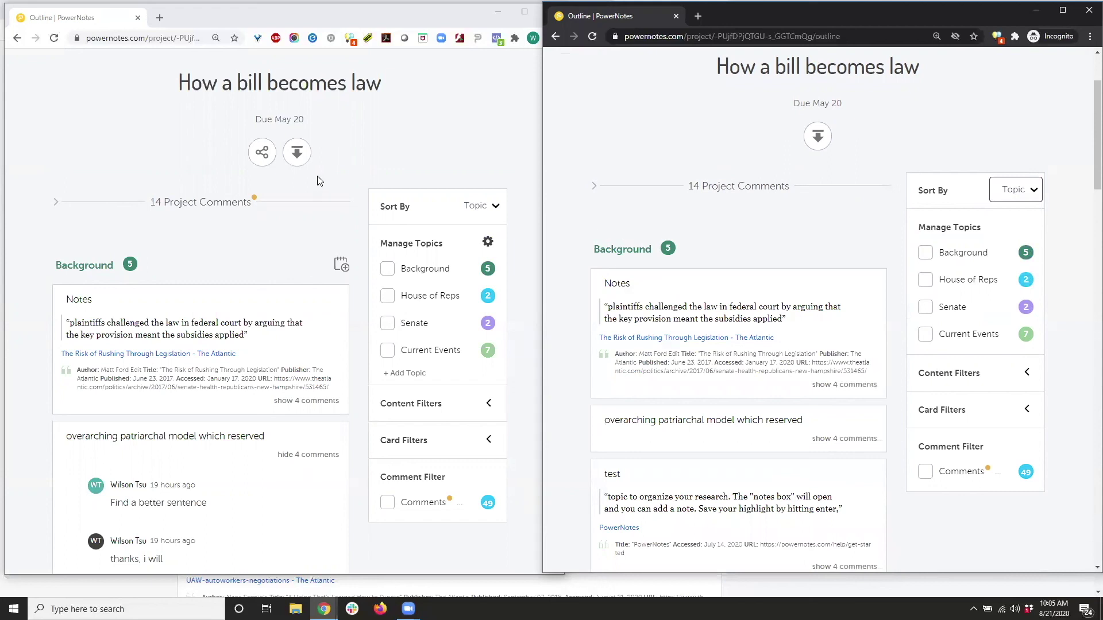
In the project owner's sharing settings, change the last listed collaborator's role to Editor and close the settings
left_click(262, 154)
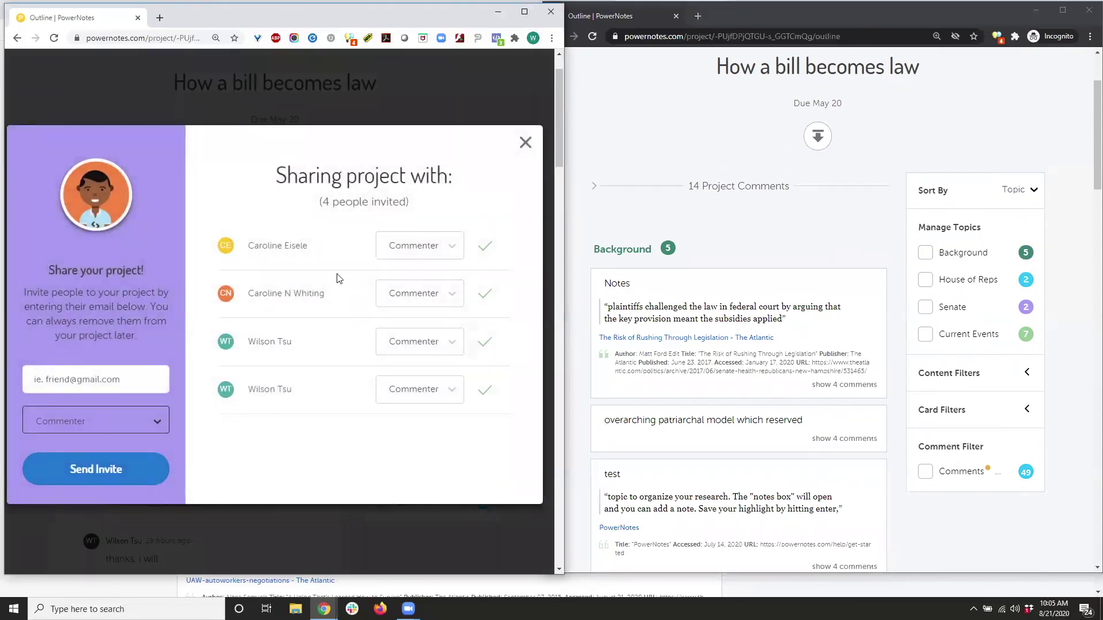
left_click(443, 390)
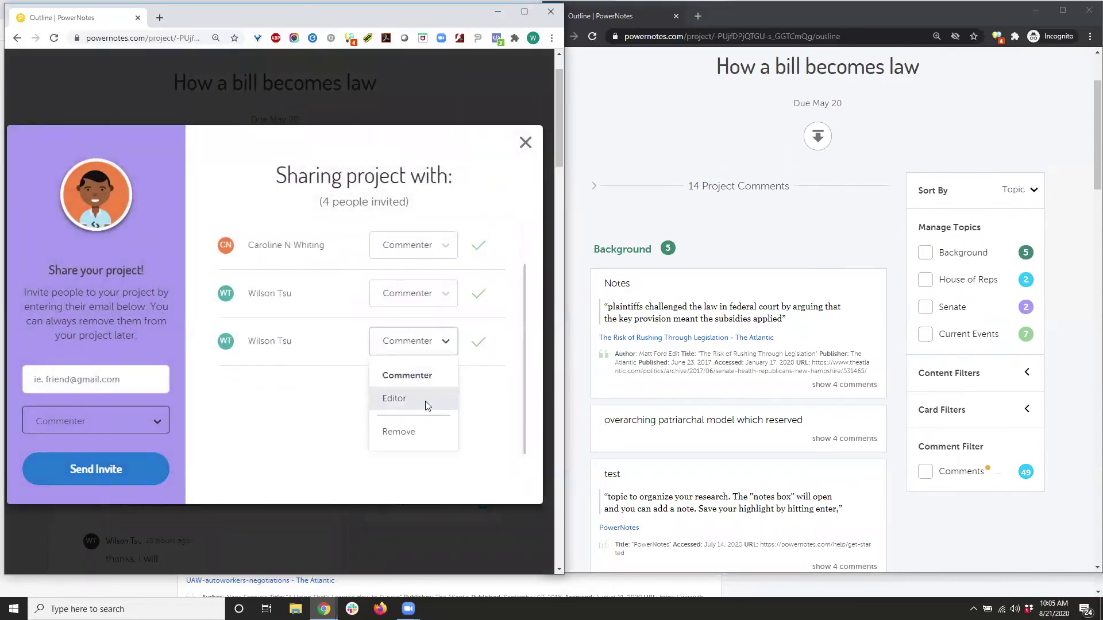
left_click(402, 405)
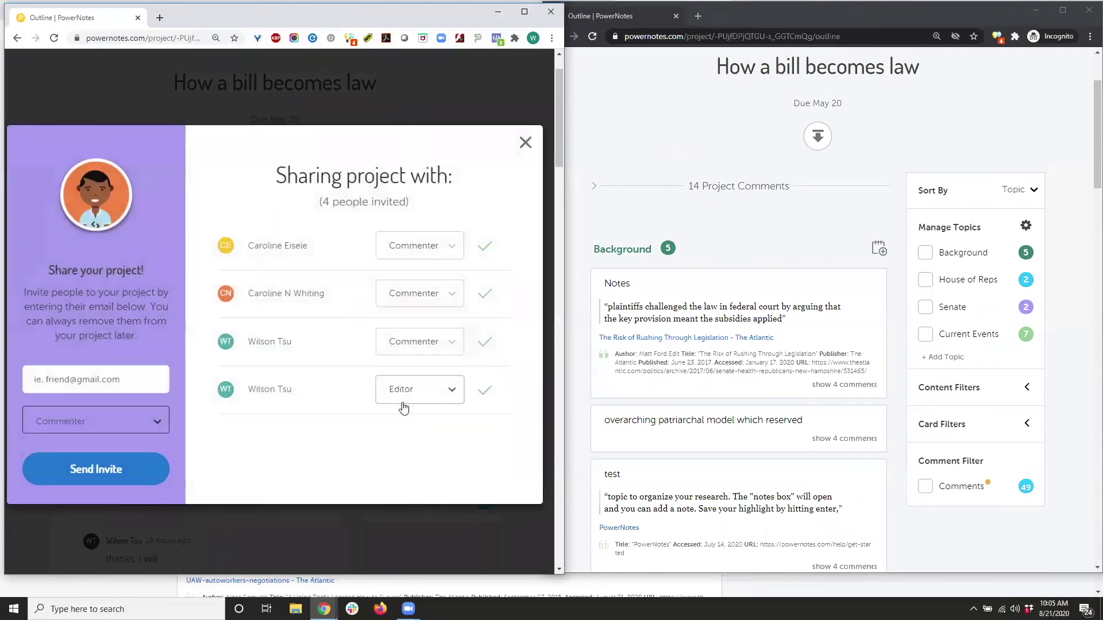
left_click(525, 144)
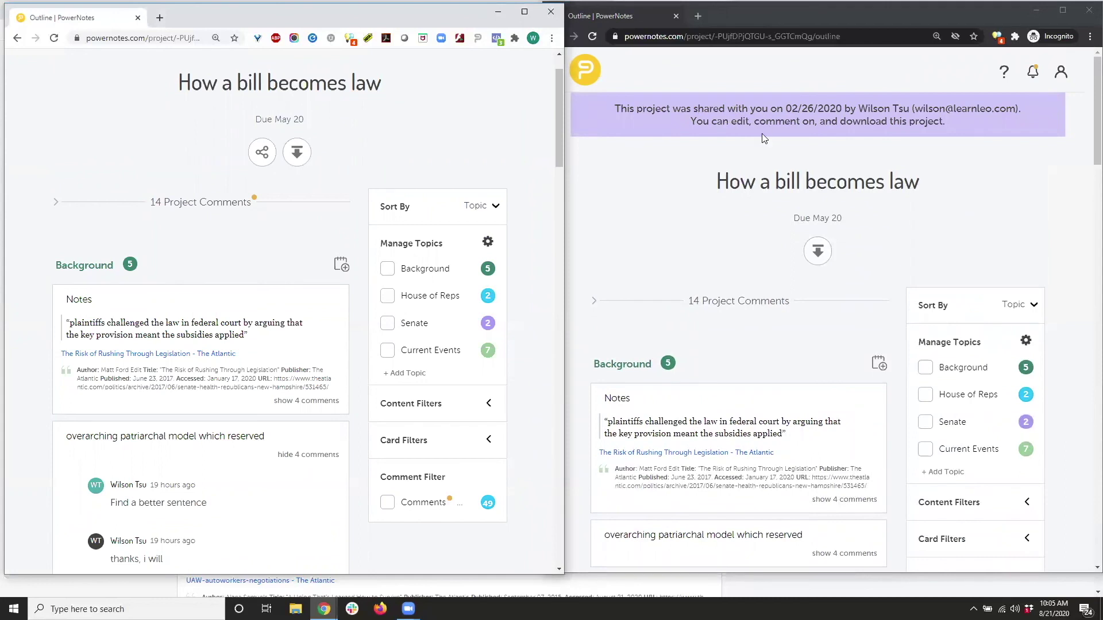
In the collaborator's window, change the first Background card's note to "Notes edit"
scroll(717, 273, "down", 1)
left_click(653, 339)
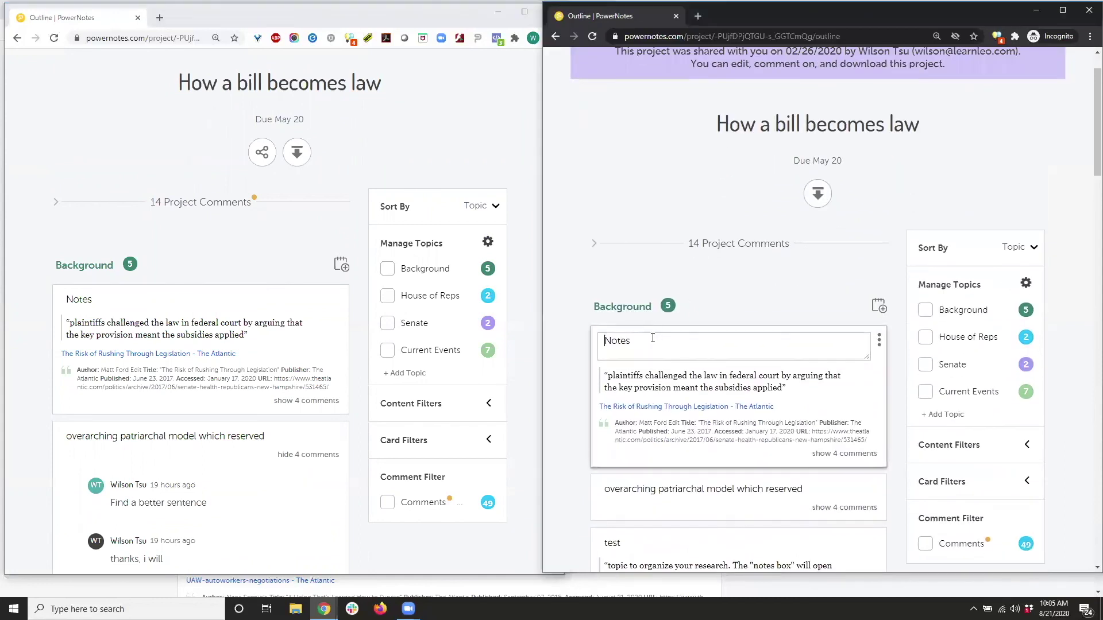
type("edit")
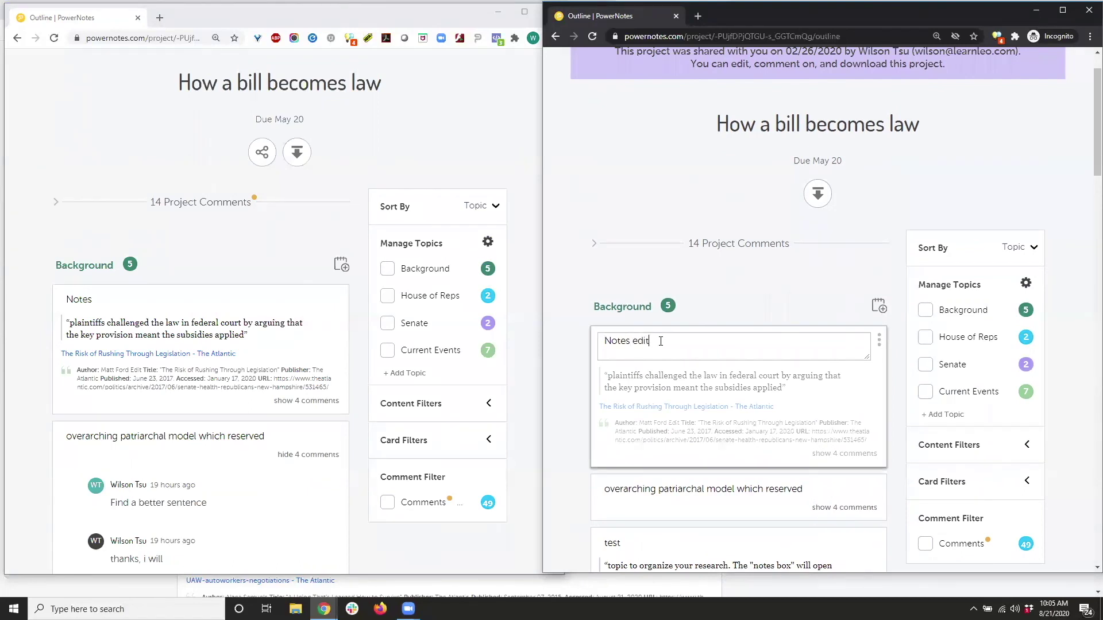
left_click(571, 344)
Move the "verification email to the address you used to sign up" card above the "test" card in Background
scroll(593, 364, "down", 4)
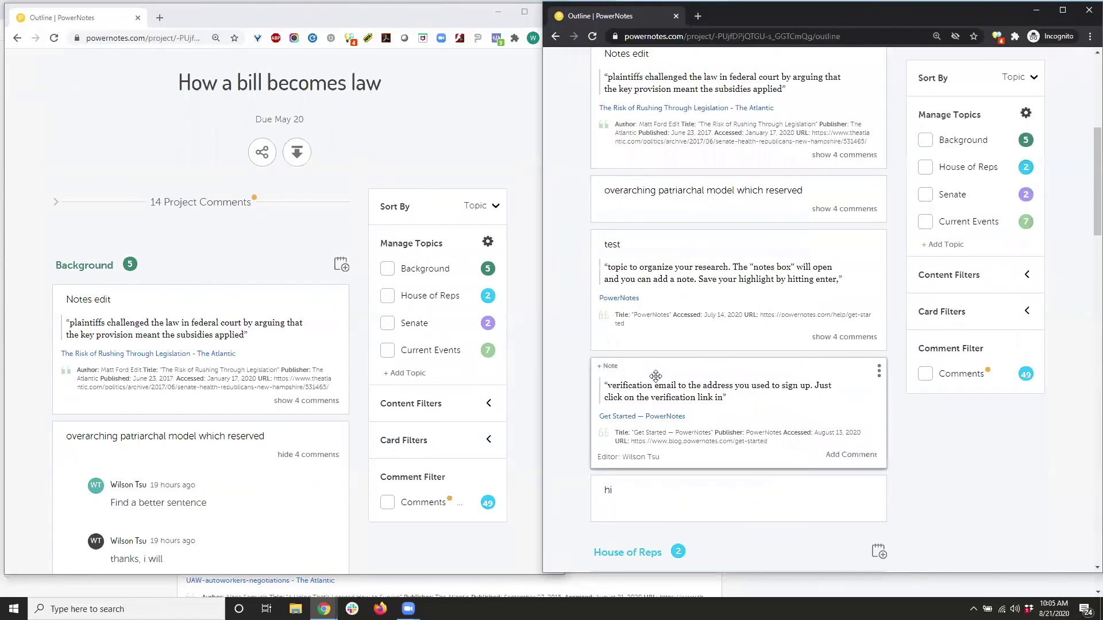
left_click_drag(661, 363, 656, 305)
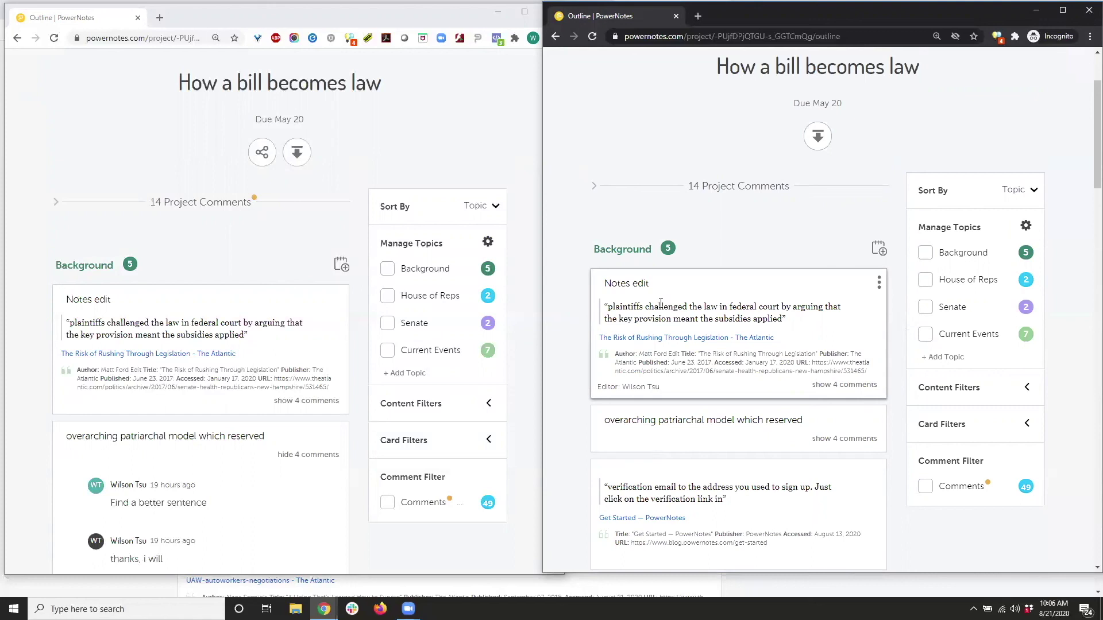
scroll(680, 269, "up", 2)
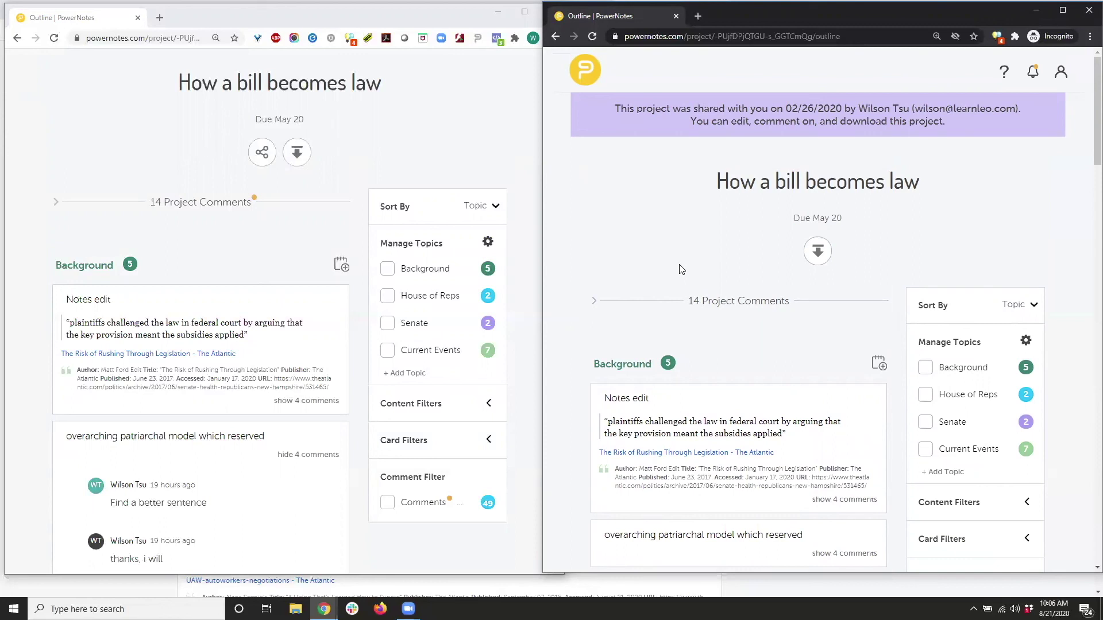
Switch to the full-screen "PowerNotes For FSU Law" slide with the extension and help addresses
key("alt+Tab")
key("alt+Tab")
key("alt+Tab")
key("alt+Tab")
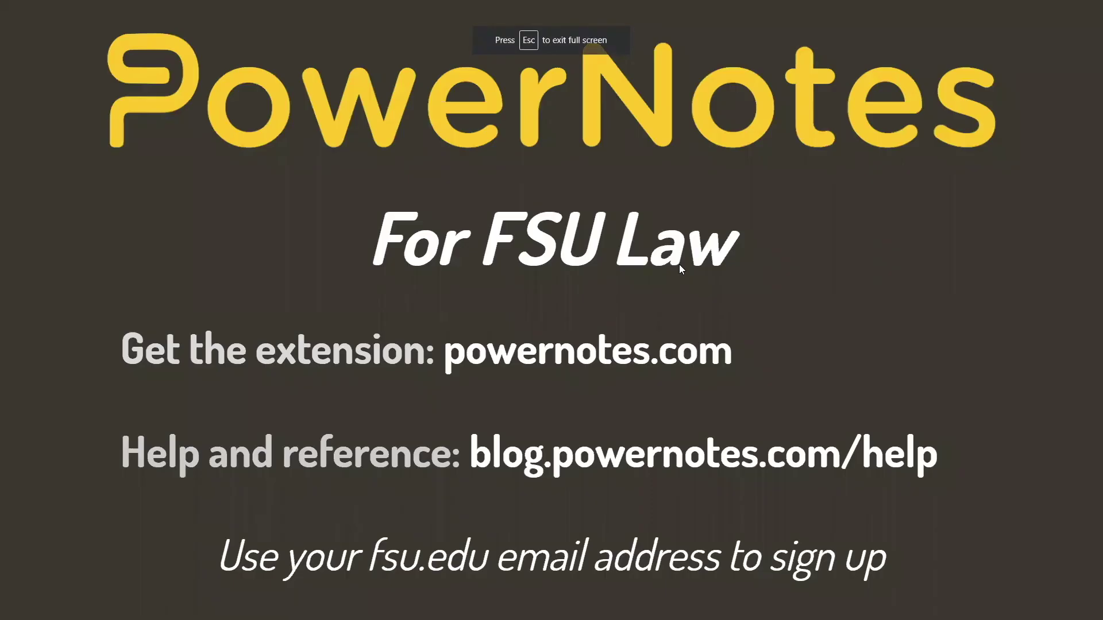